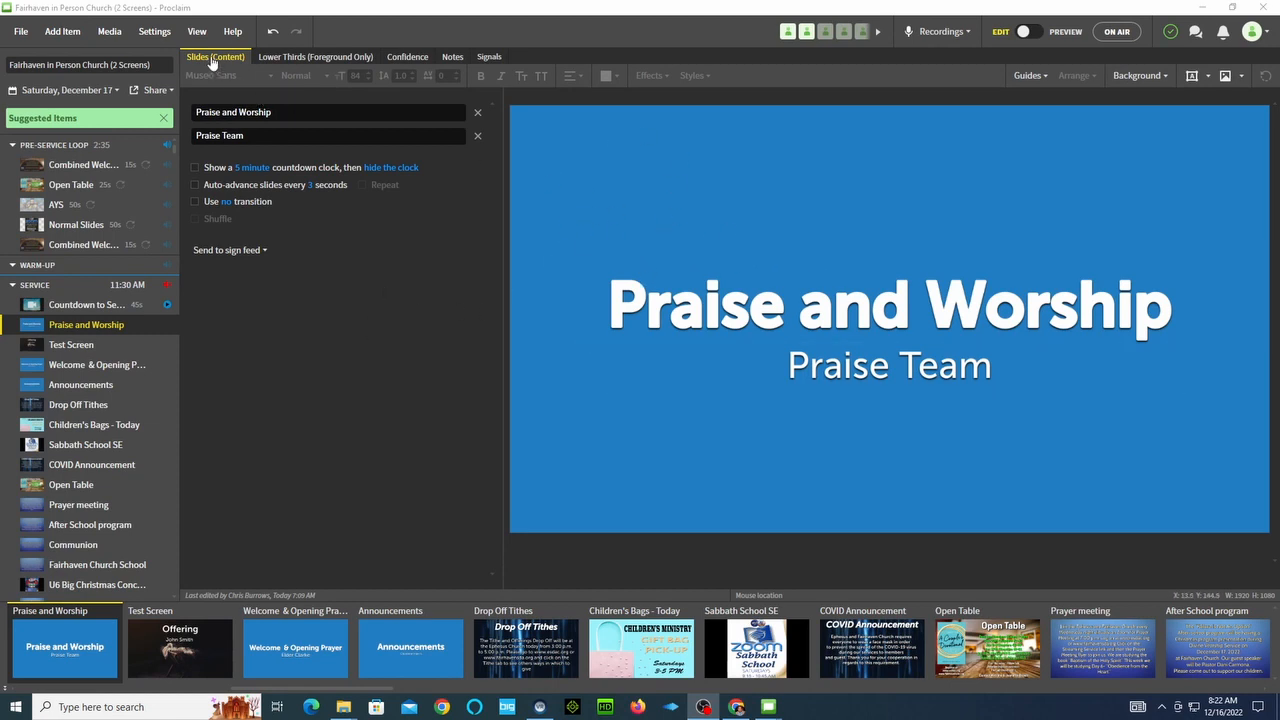
Compare the Praise and Worship item's slide and lower-thirds versions, and review the virtual screens and outputs in the display settings
{"action": "left_click", "coordinate": [307, 57]}
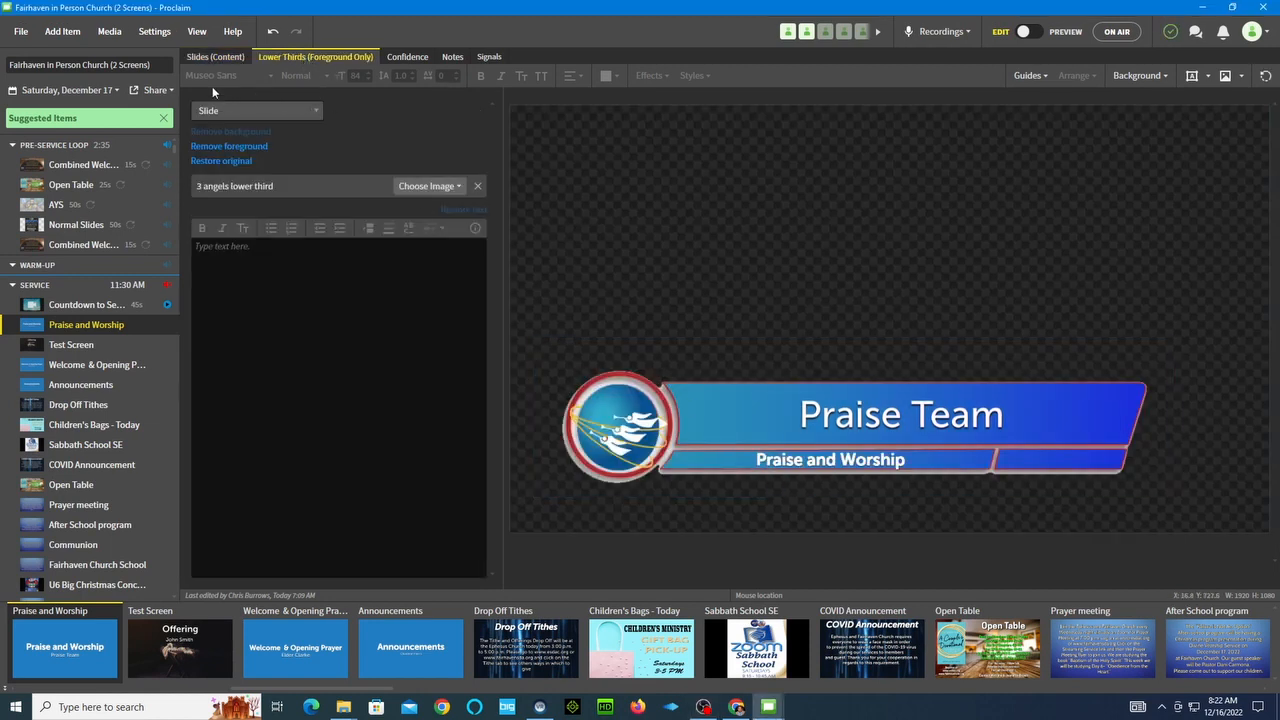
{"action": "left_click", "coordinate": [212, 57]}
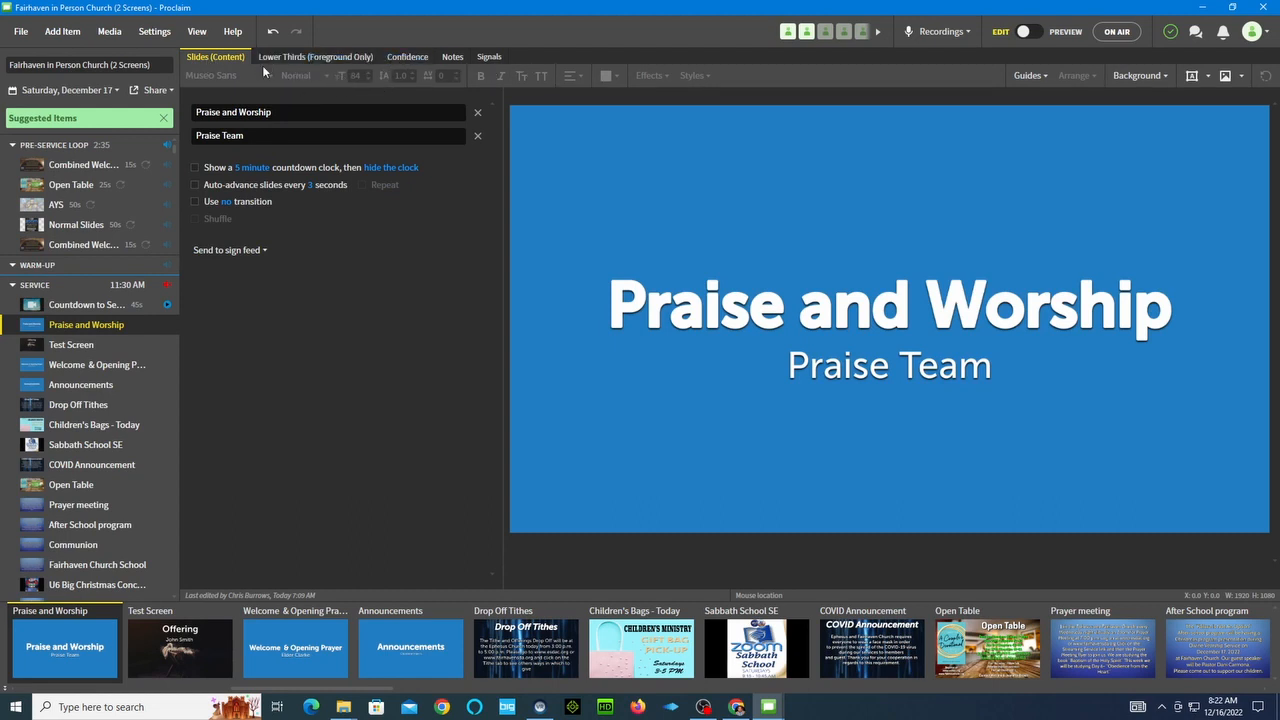
{"action": "left_click", "coordinate": [157, 34]}
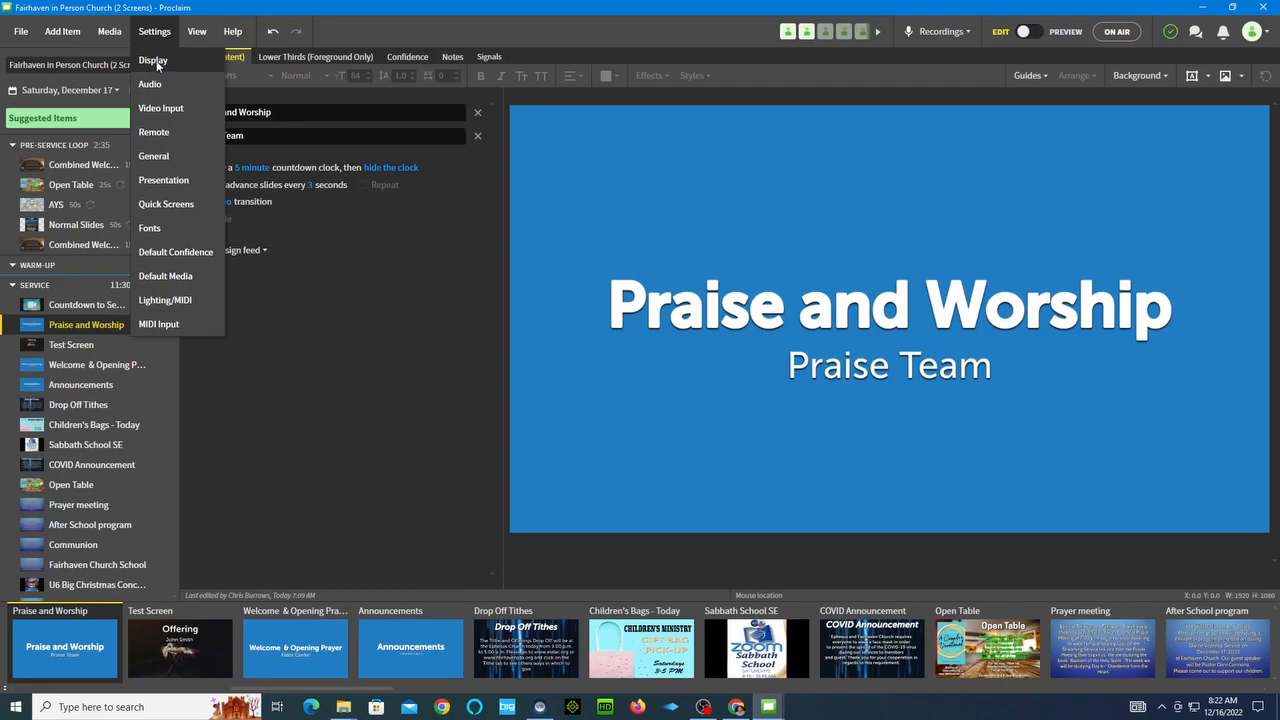
{"action": "left_click", "coordinate": [155, 60]}
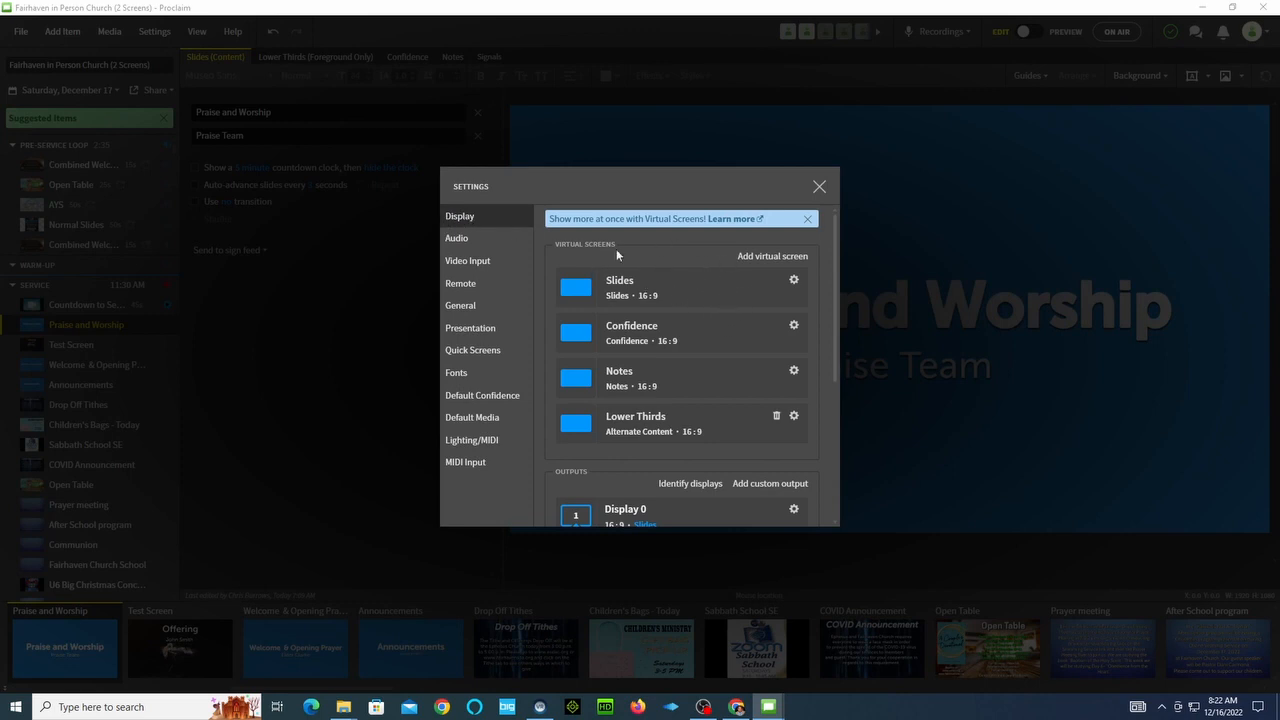
{"action": "scroll", "coordinate": [618, 252], "scroll_direction": "down", "scroll_amount": 3}
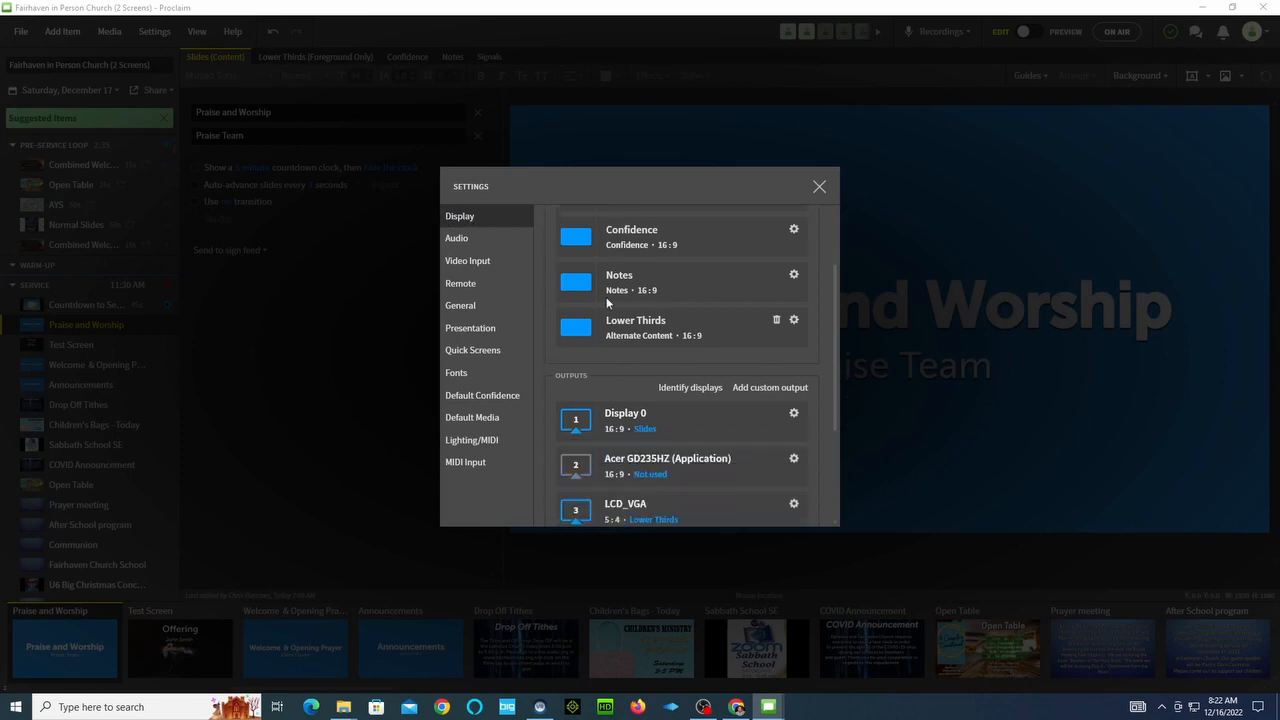
{"action": "scroll", "coordinate": [620, 370], "scroll_direction": "up", "scroll_amount": 3}
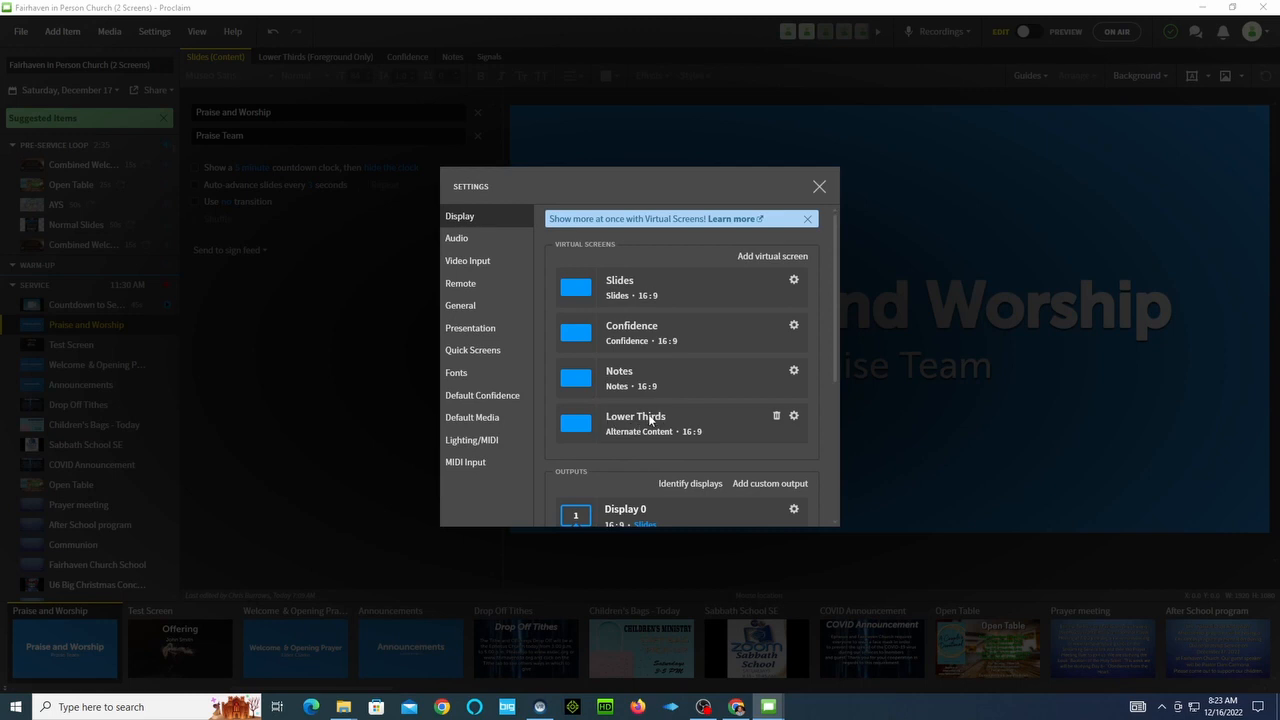
{"action": "scroll", "coordinate": [649, 414], "scroll_direction": "down", "scroll_amount": 2}
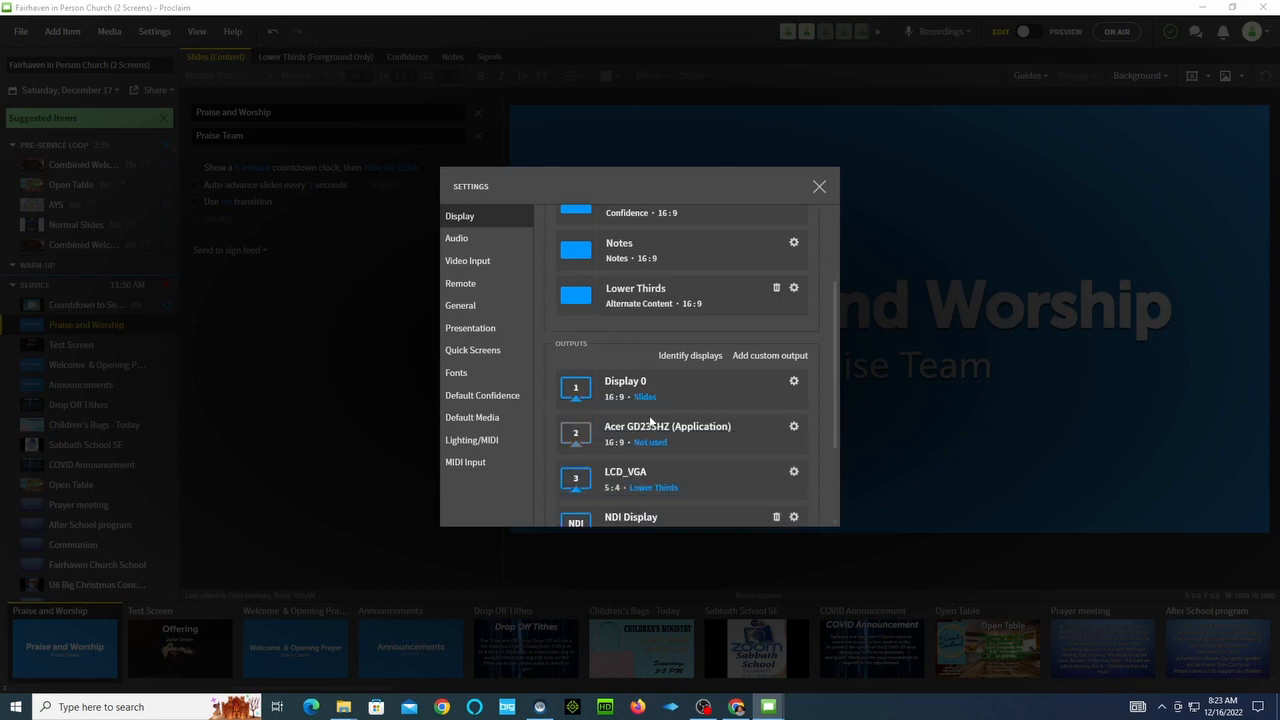
{"action": "scroll", "coordinate": [650, 421], "scroll_direction": "down", "scroll_amount": 1}
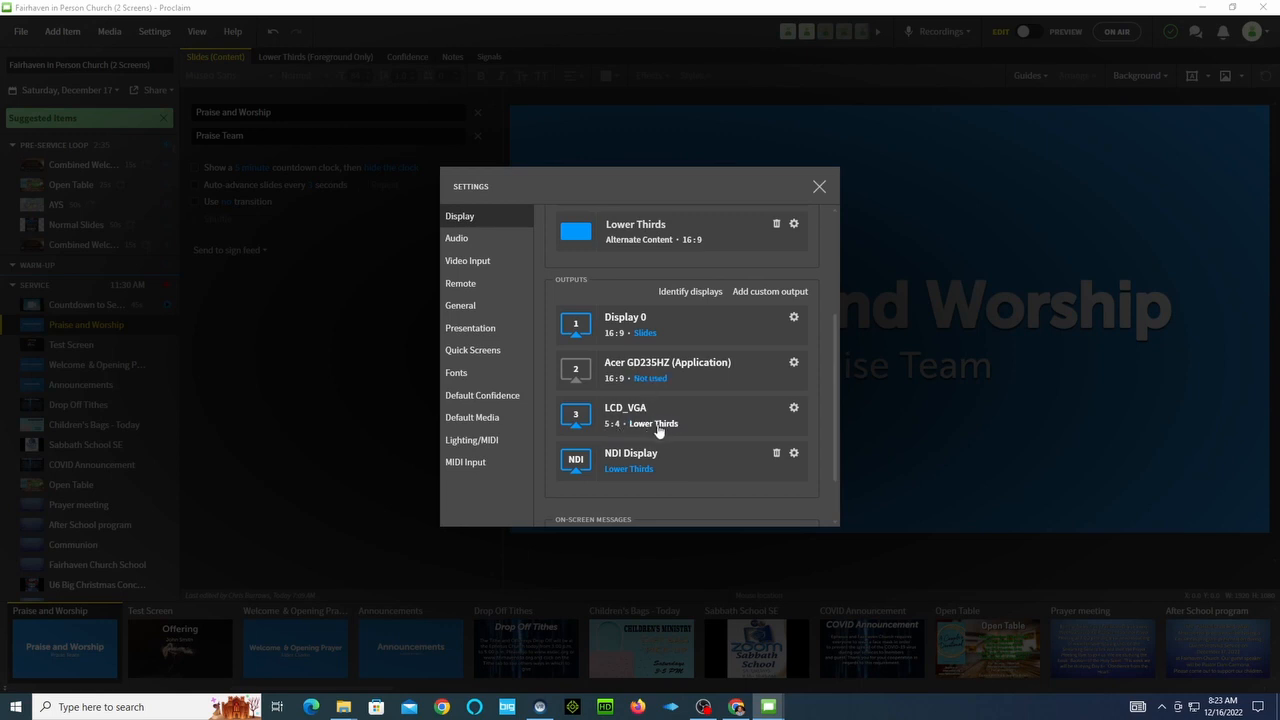
Check the virtual screen choices for the Display 0 output and select Lower Thirds for the LCD_VGA output
{"action": "left_click", "coordinate": [646, 336]}
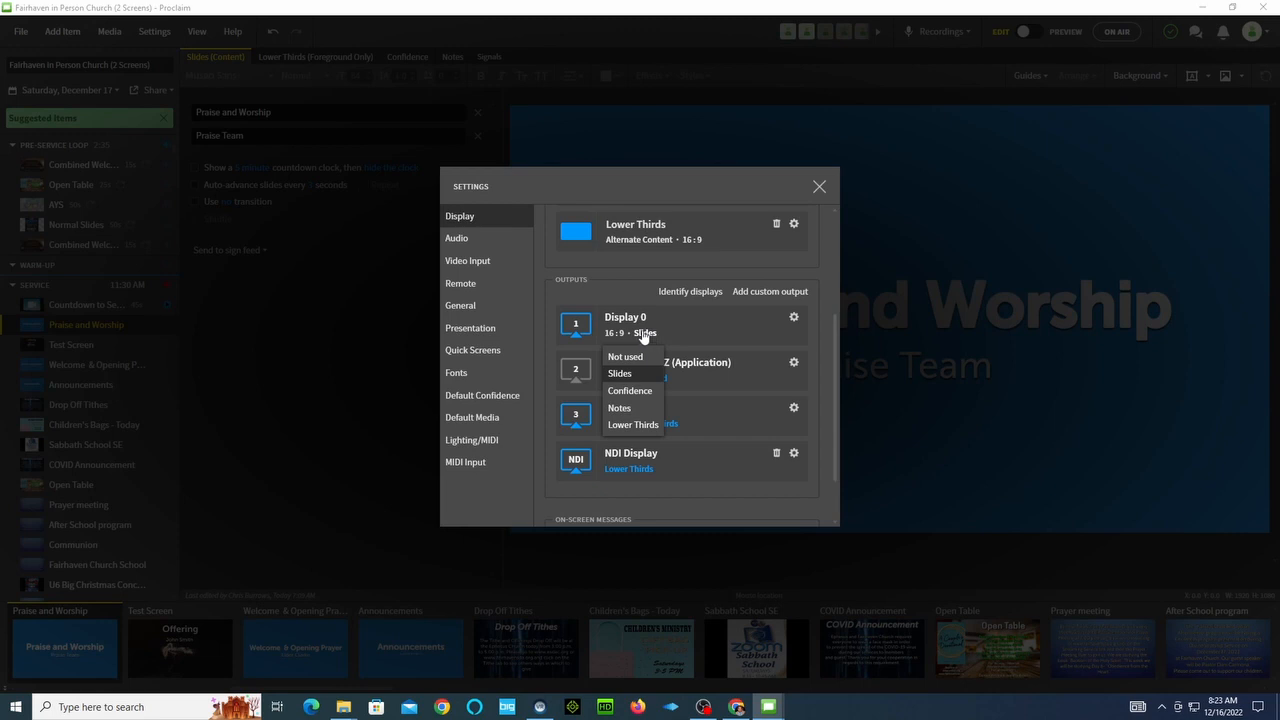
{"action": "left_click", "coordinate": [679, 312]}
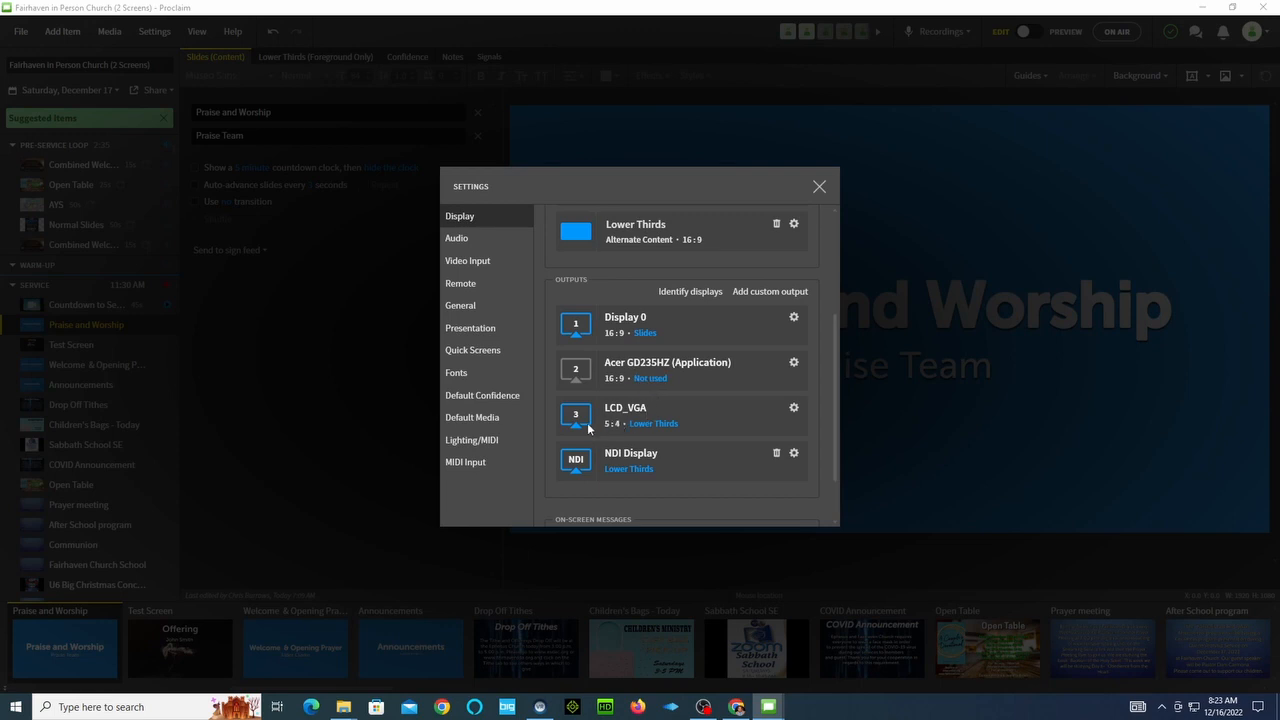
{"action": "left_click", "coordinate": [655, 432]}
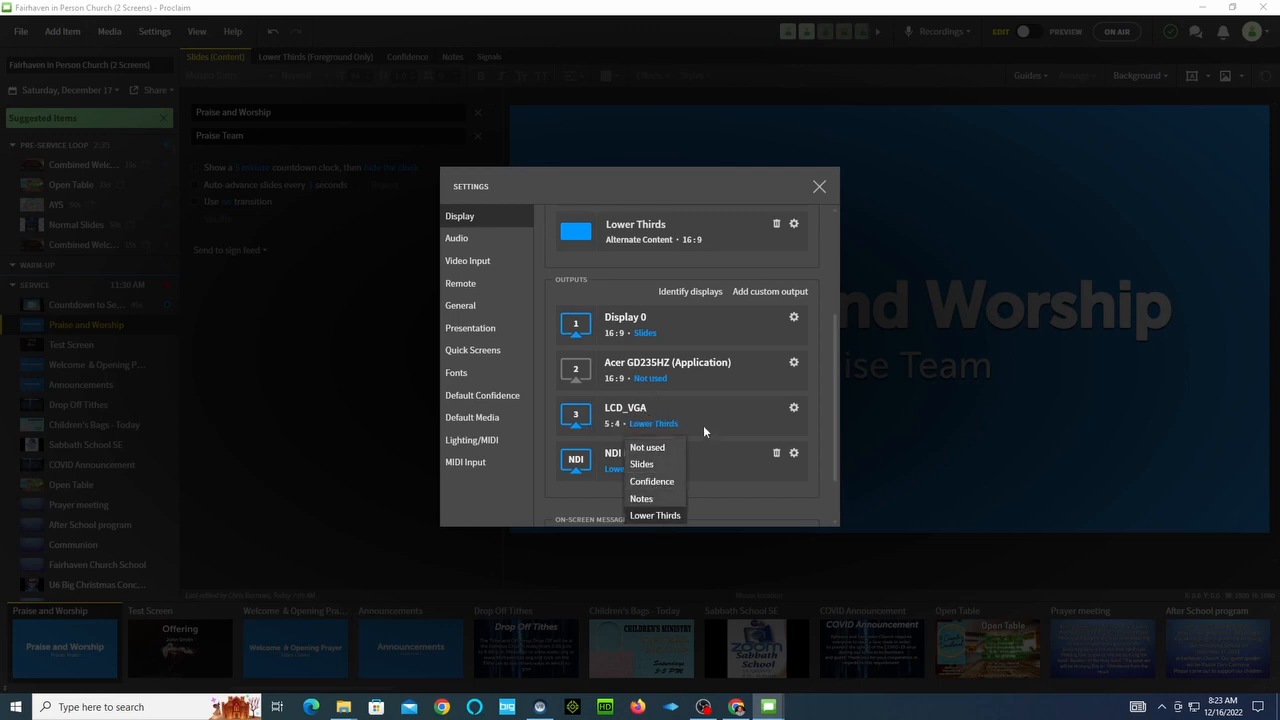
{"action": "left_click", "coordinate": [662, 515]}
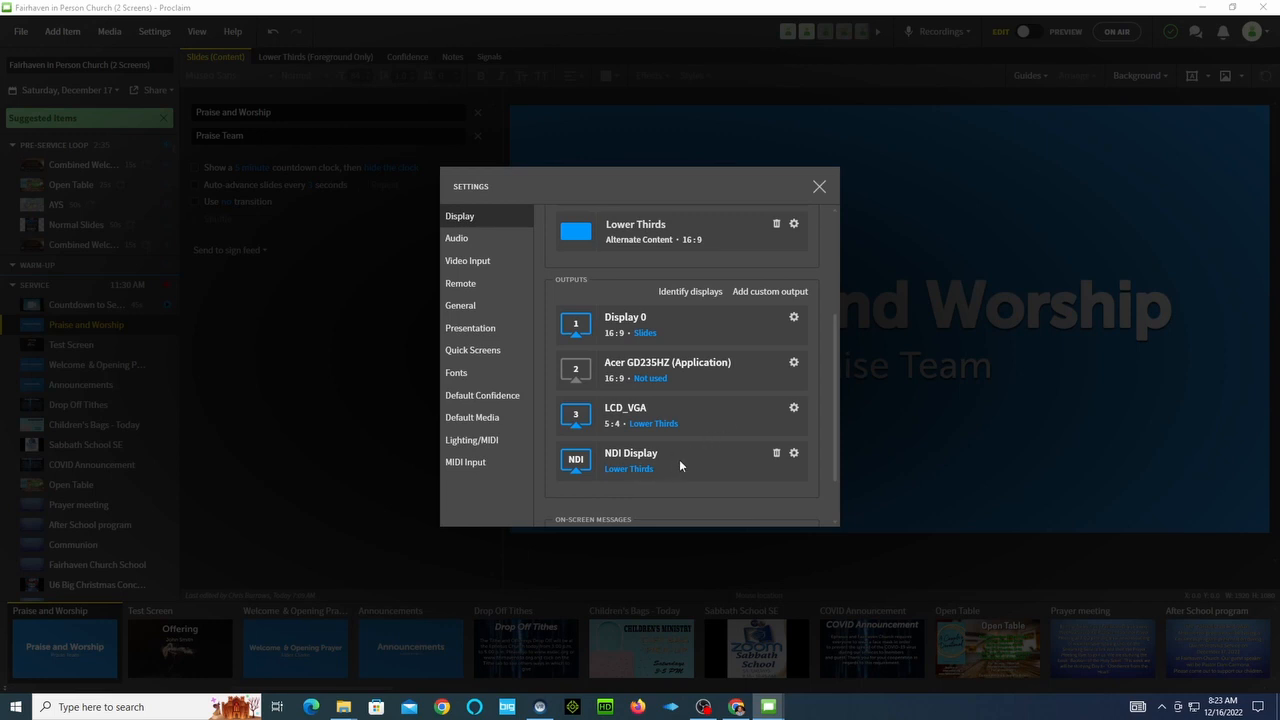
{"action": "scroll", "coordinate": [680, 465], "scroll_direction": "down", "scroll_amount": 1}
{"action": "scroll", "coordinate": [685, 455], "scroll_direction": "down", "scroll_amount": 1}
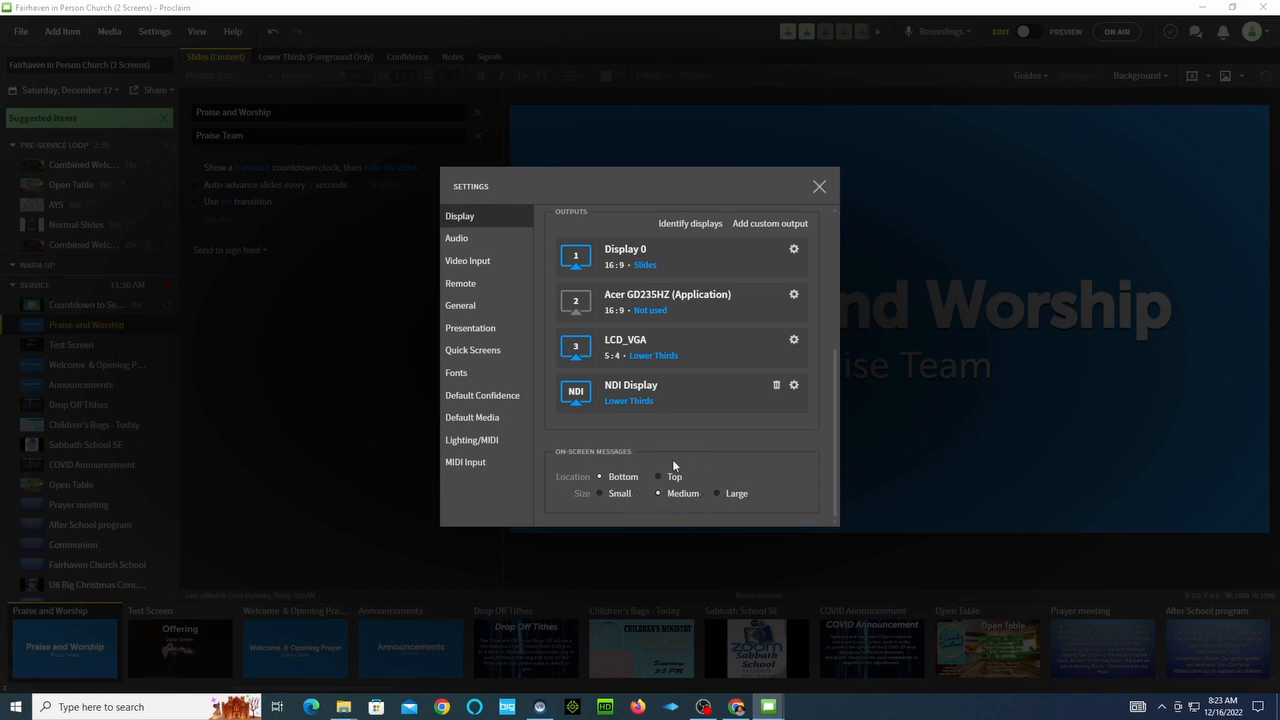
{"action": "left_click", "coordinate": [819, 188]}
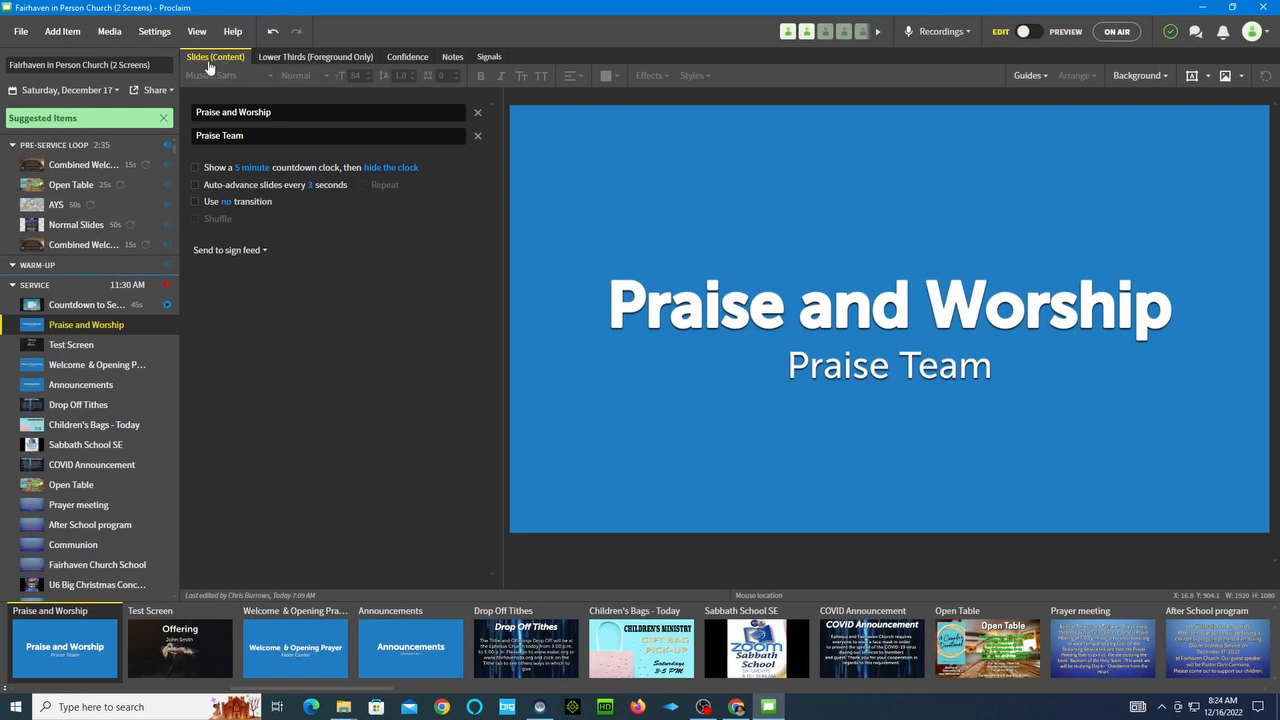
Compare the Praise and Worship item's two screen versions again, and inspect the LCD_VGA output's virtual screen and transparency color settings
{"action": "left_click", "coordinate": [304, 57]}
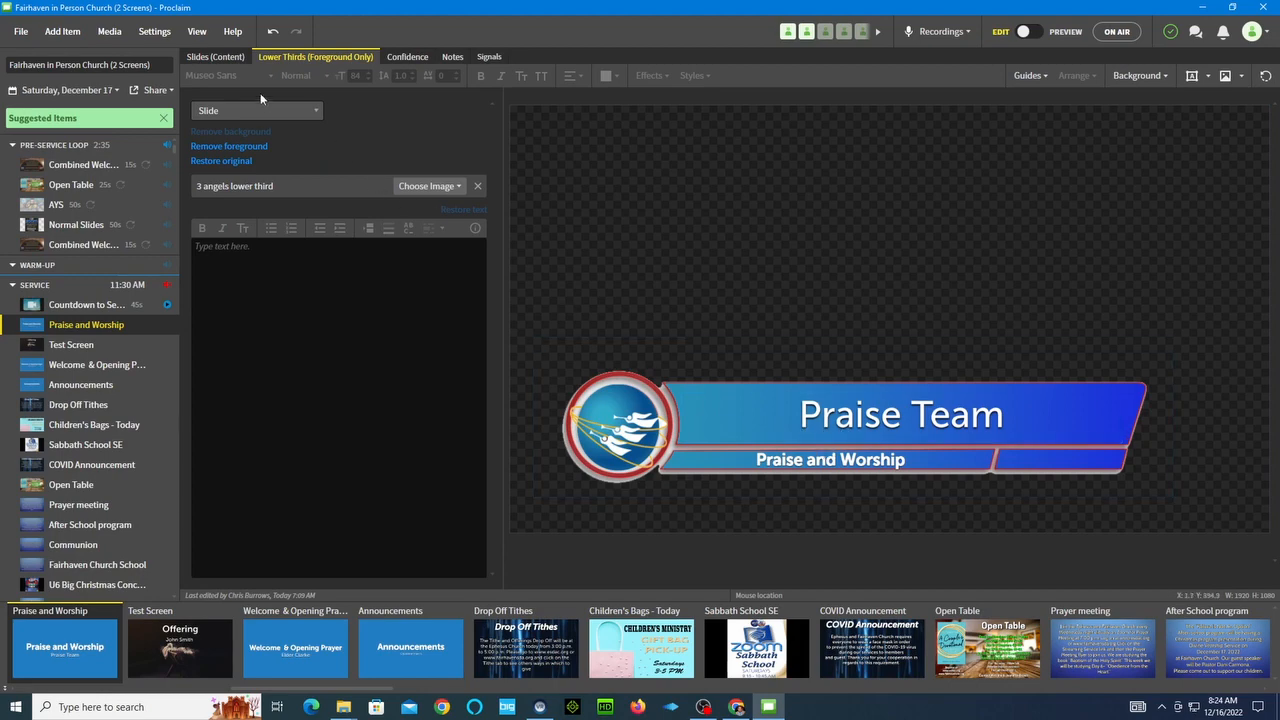
{"action": "left_click", "coordinate": [209, 57]}
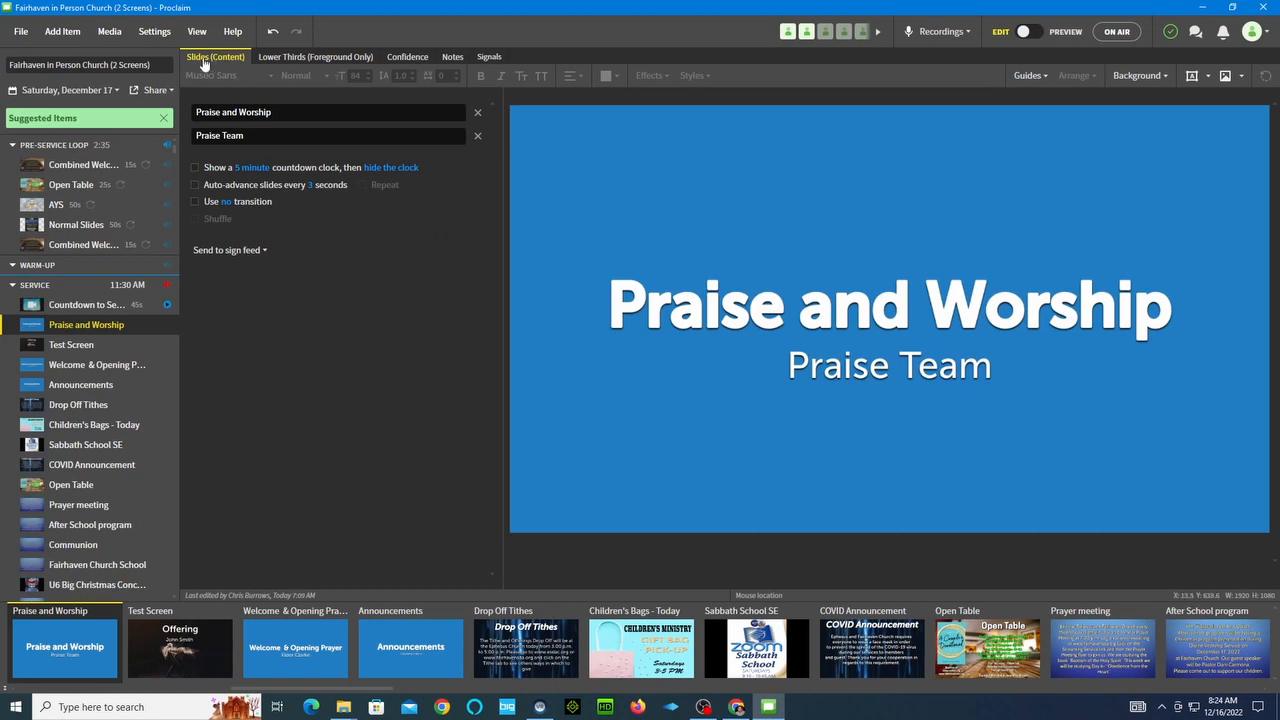
{"action": "left_click", "coordinate": [156, 33]}
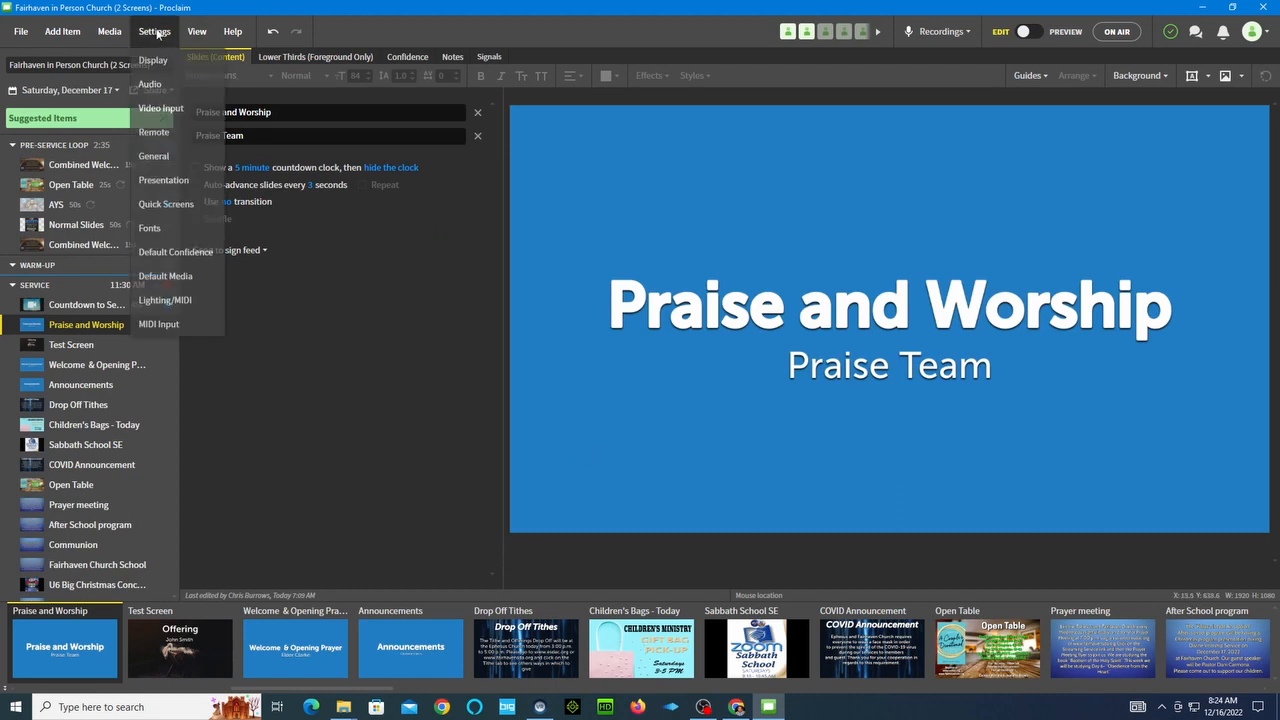
{"action": "left_click", "coordinate": [153, 61]}
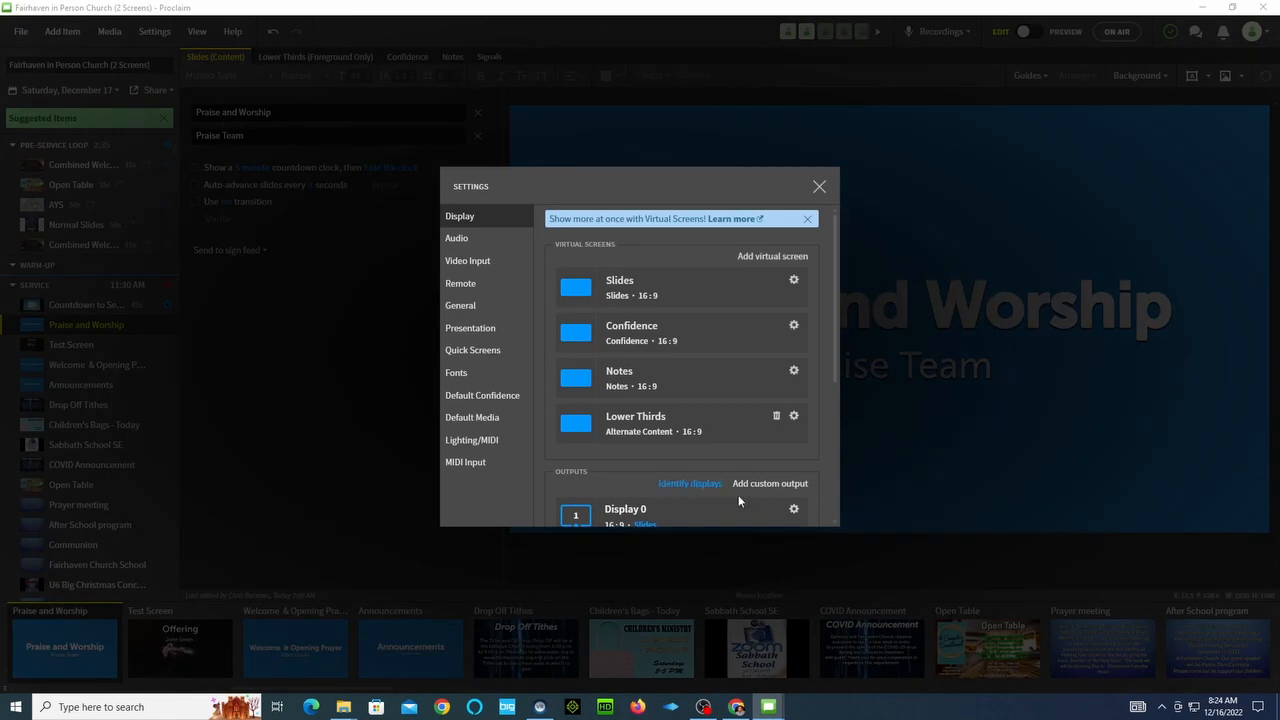
{"action": "scroll", "coordinate": [787, 430], "scroll_direction": "down", "scroll_amount": 1}
{"action": "scroll", "coordinate": [787, 430], "scroll_direction": "down", "scroll_amount": 3}
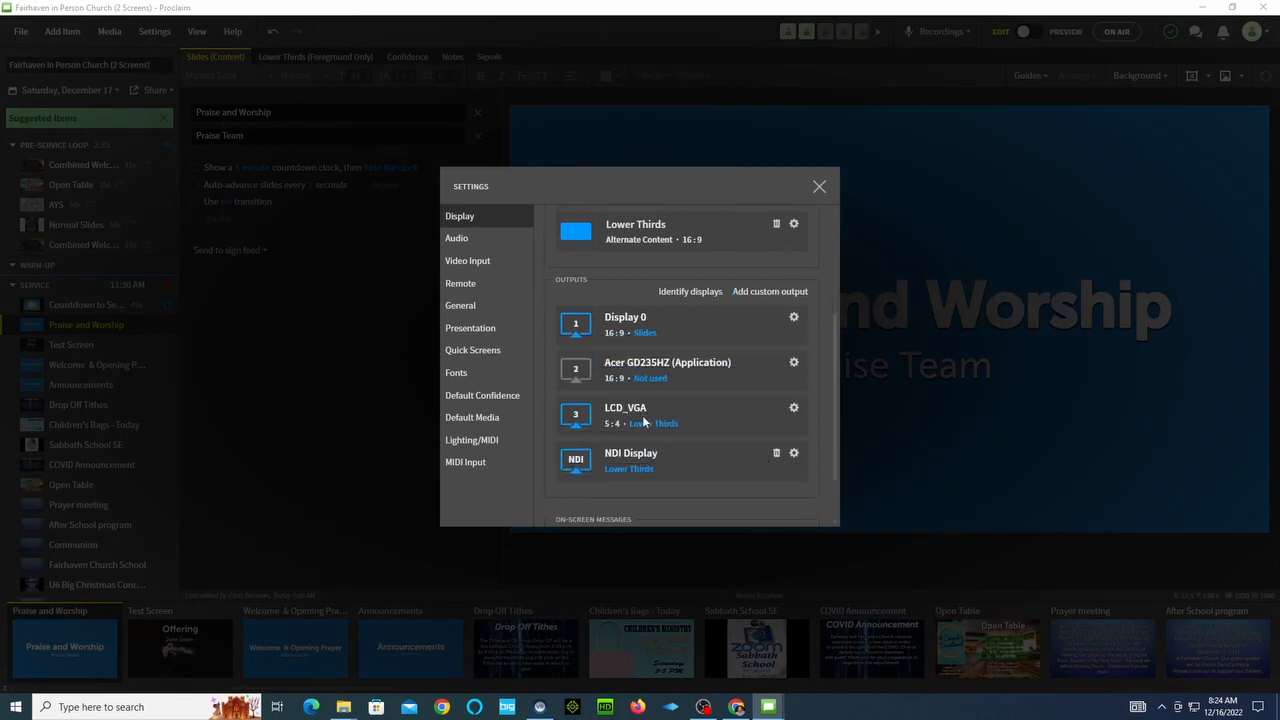
{"action": "left_click", "coordinate": [794, 410]}
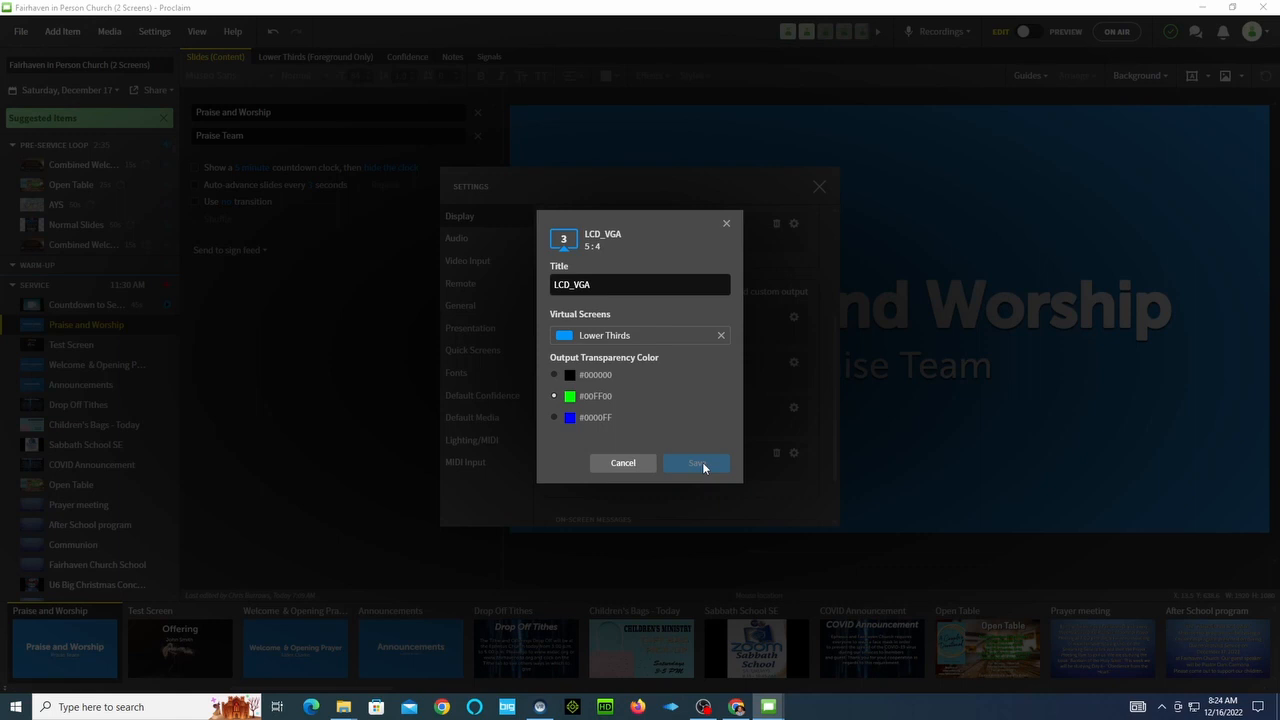
{"action": "left_click", "coordinate": [727, 223]}
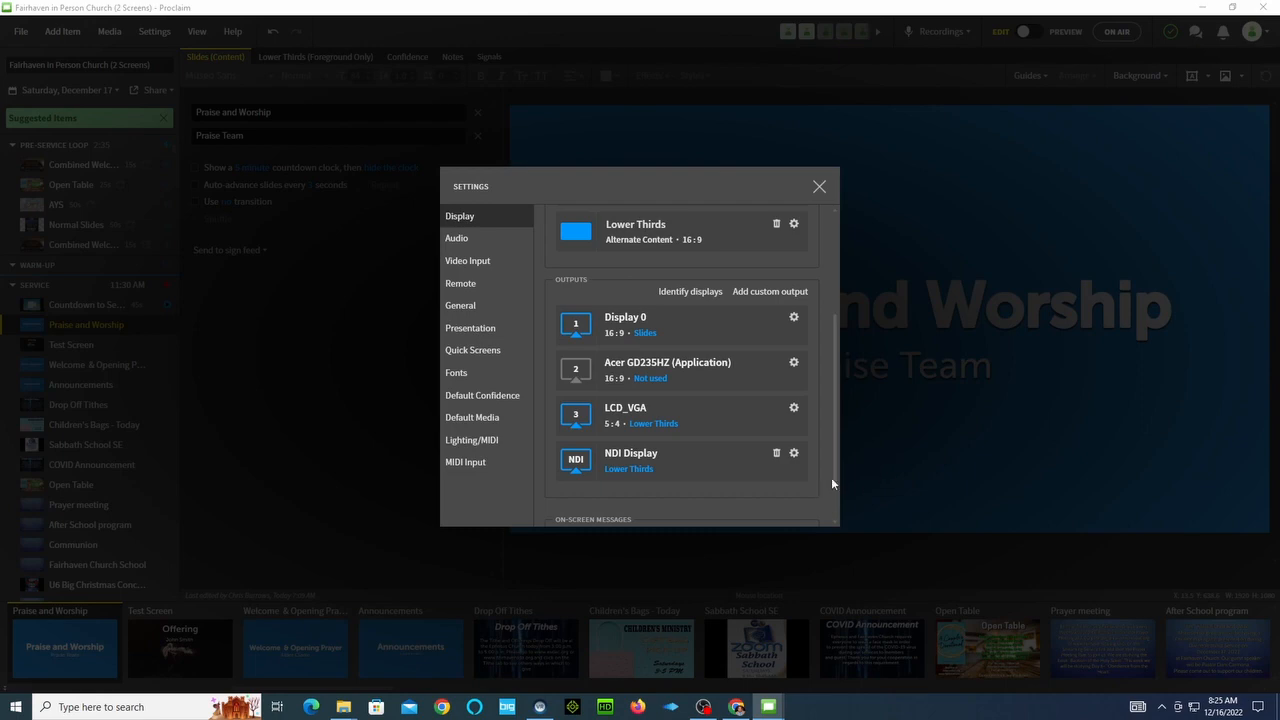
{"action": "left_click", "coordinate": [819, 187]}
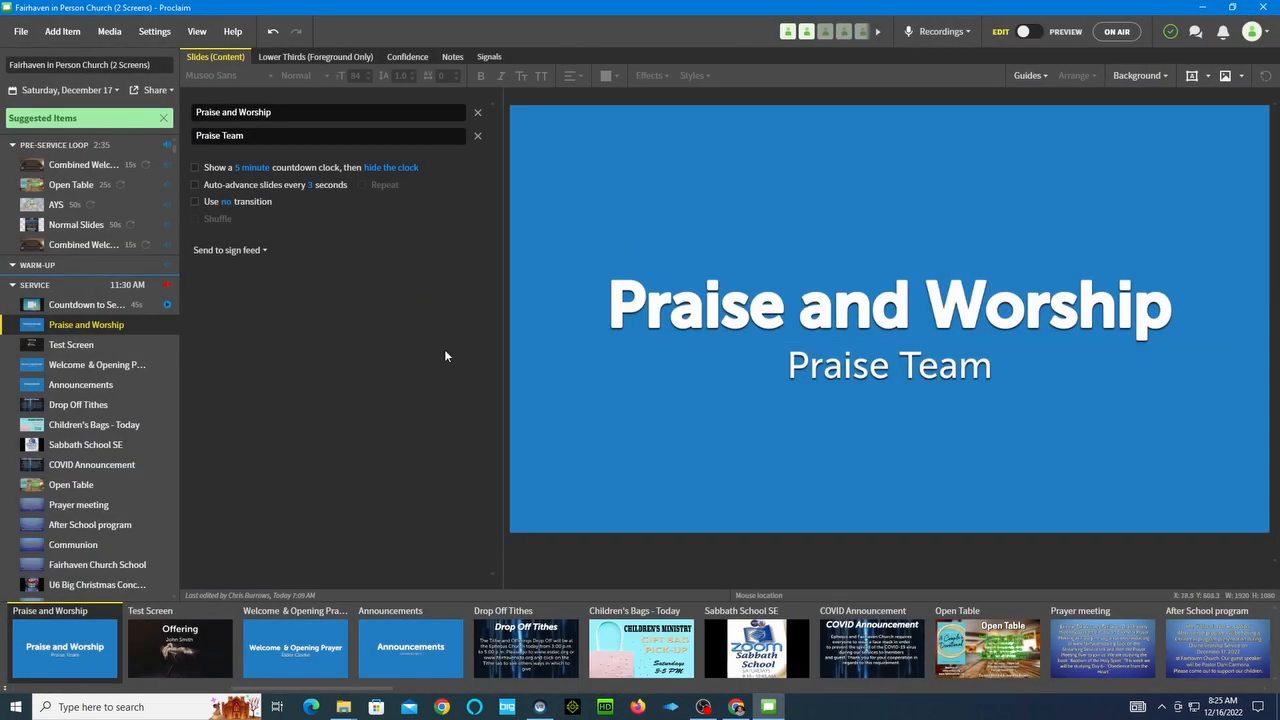
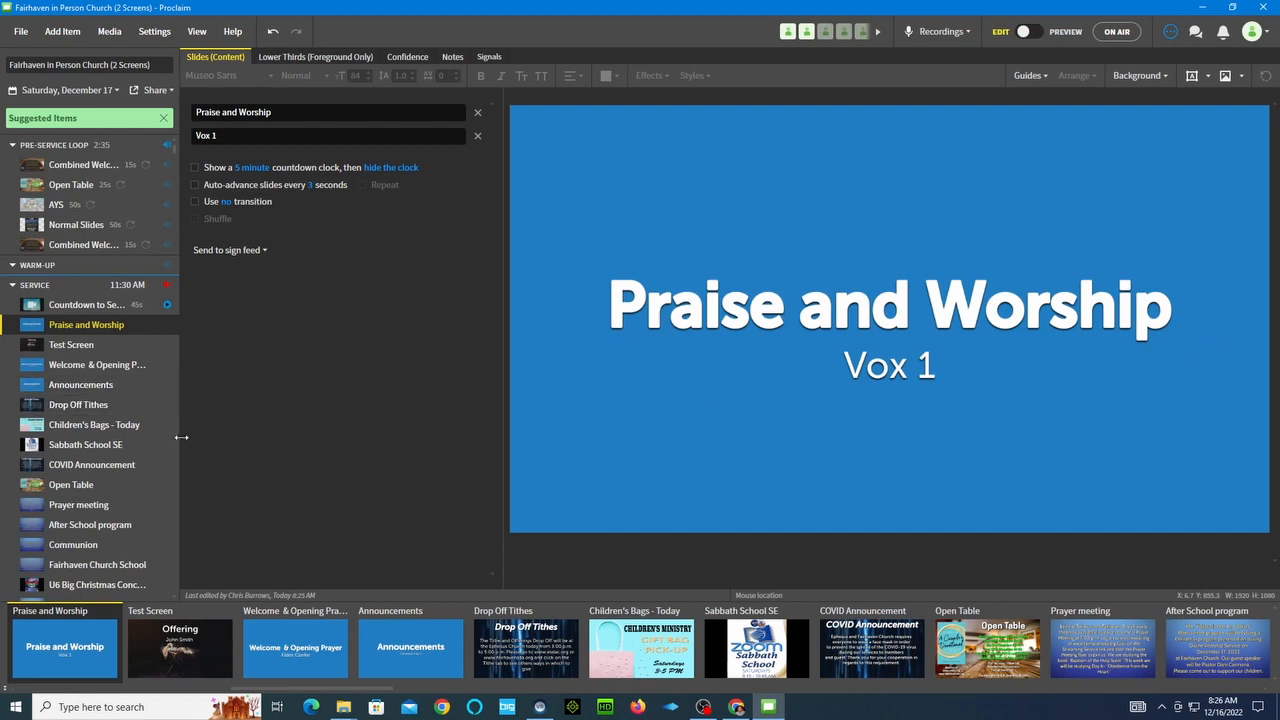
Open the song We're Marching to Zion from the service list and compare its slide and lower-thirds versions
{"action": "scroll", "coordinate": [93, 440], "scroll_direction": "down", "scroll_amount": 5}
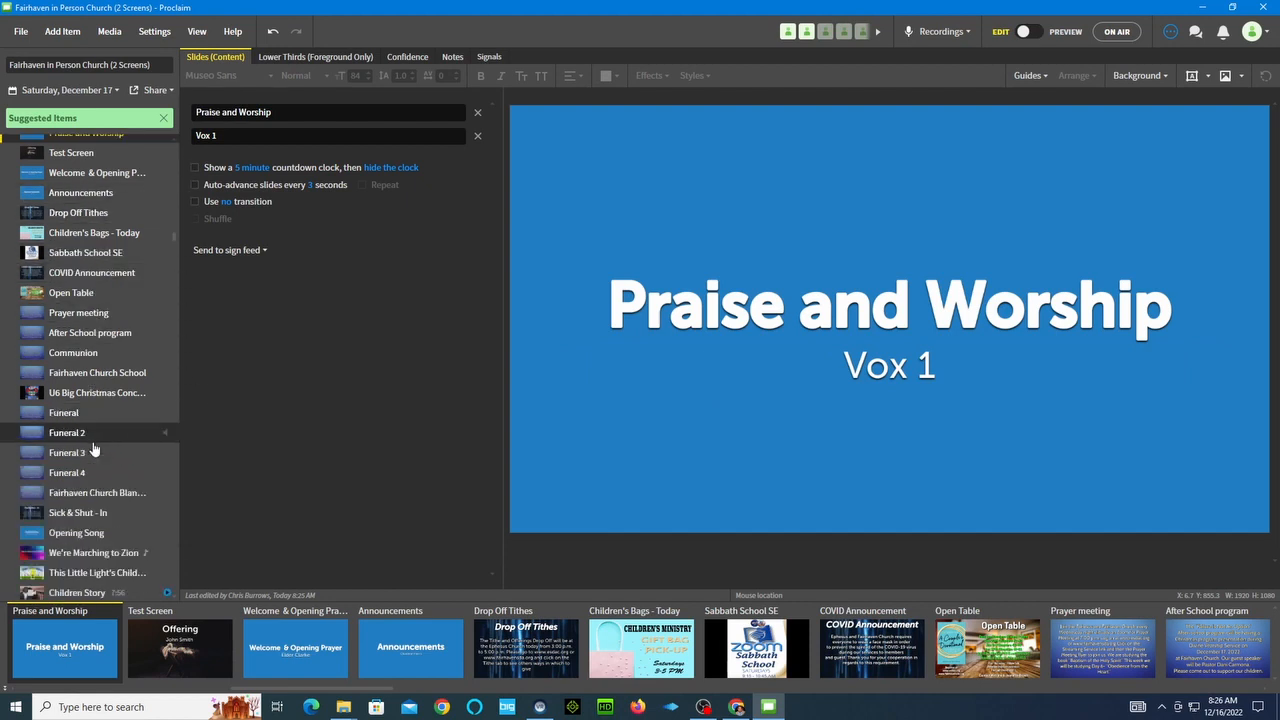
{"action": "scroll", "coordinate": [93, 448], "scroll_direction": "down", "scroll_amount": 3}
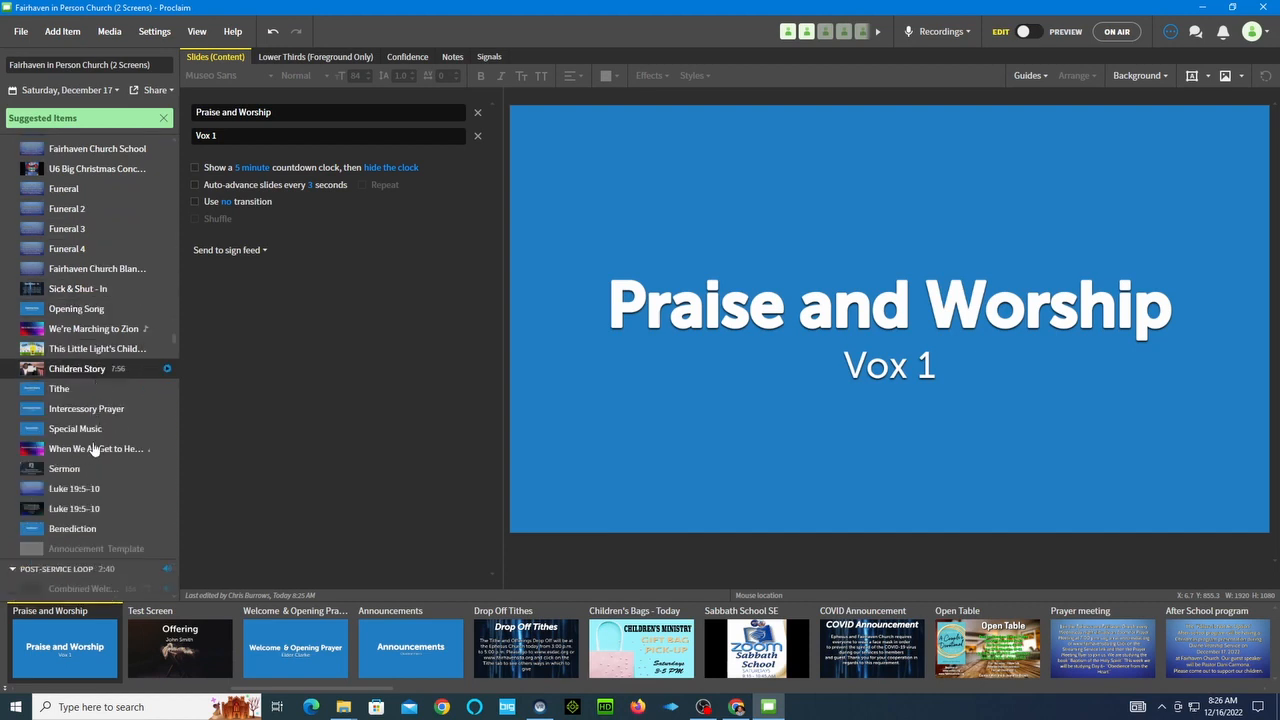
{"action": "left_click", "coordinate": [45, 333]}
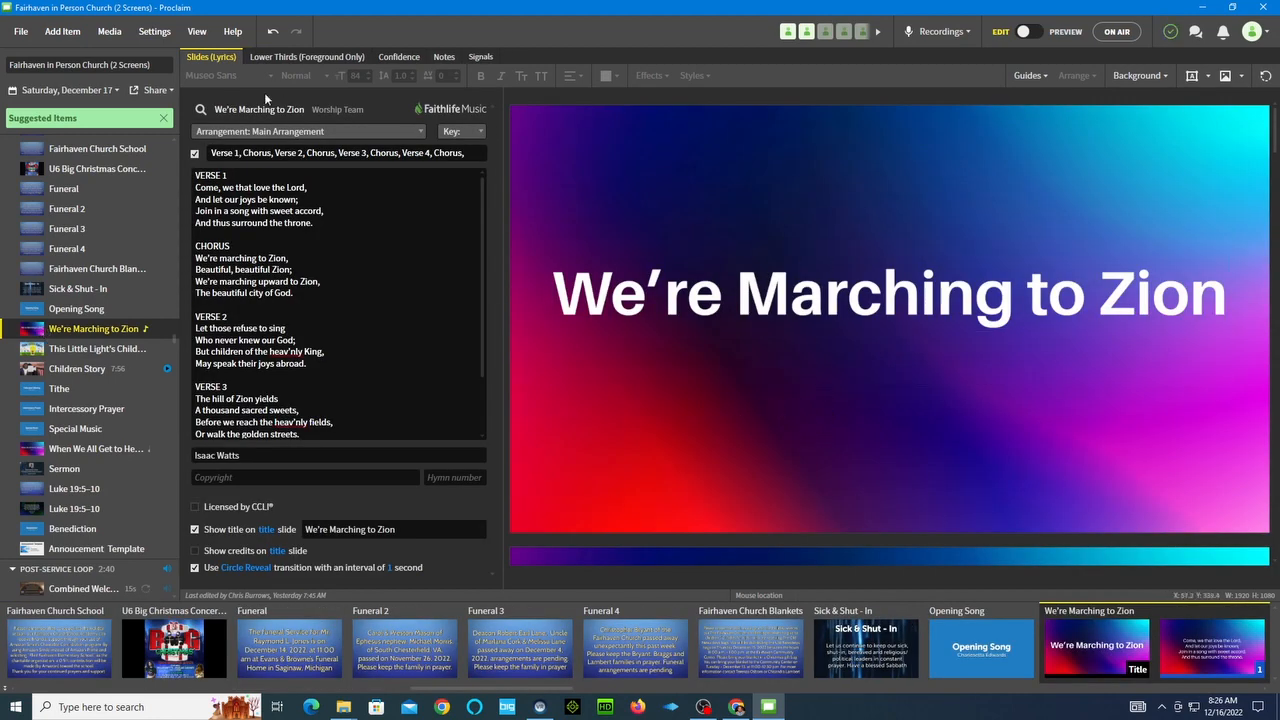
{"action": "left_click", "coordinate": [295, 57]}
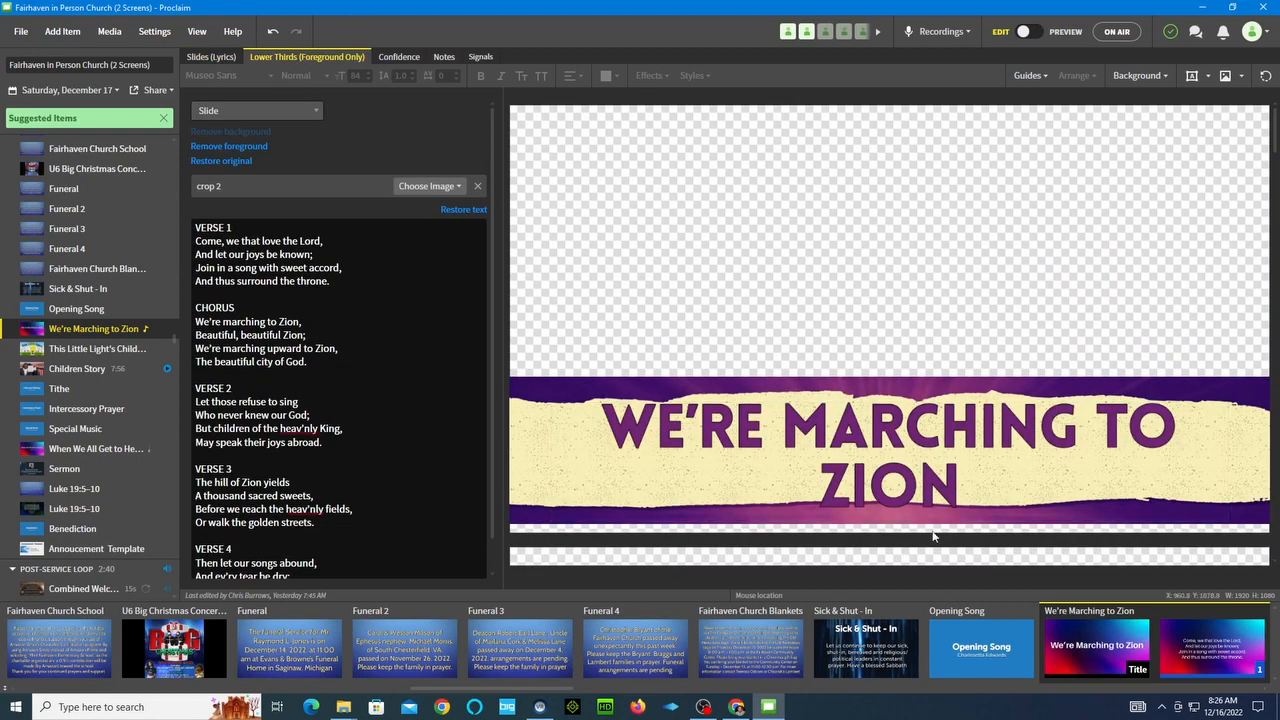
{"action": "left_click", "coordinate": [210, 58]}
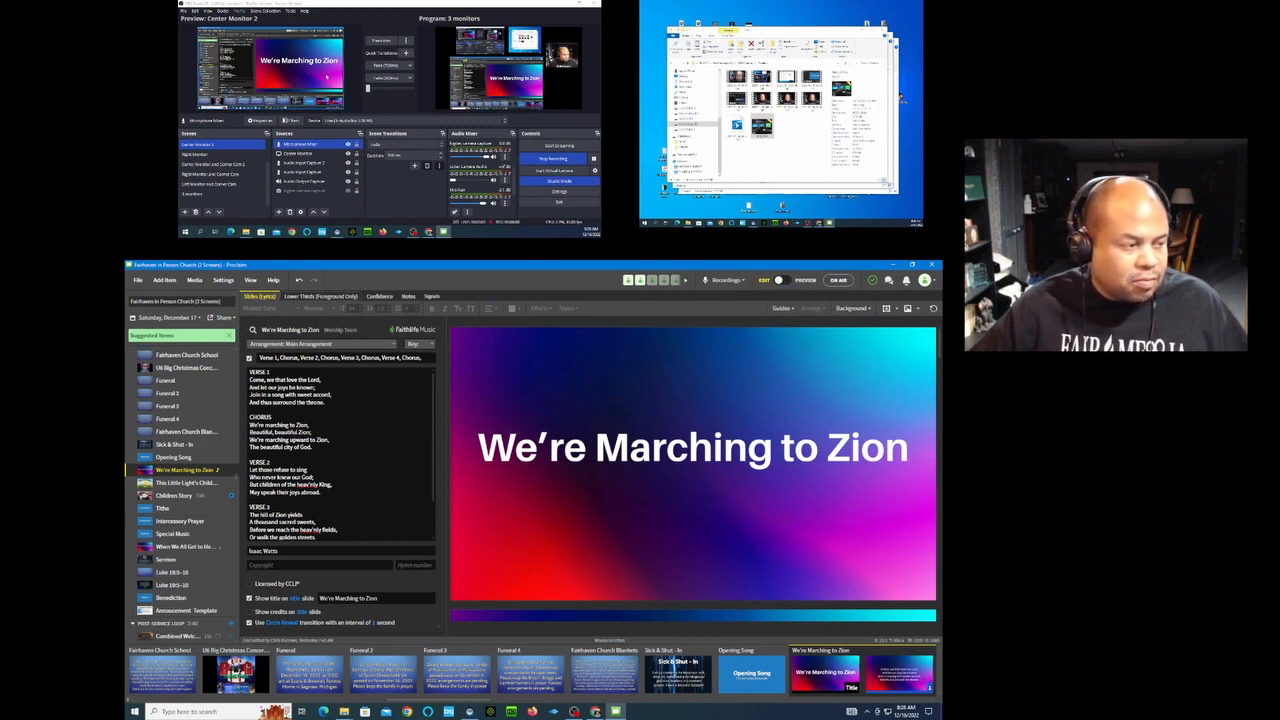
Put the presentation on air and show the U6 Big Christmas Concert item on the outputs
{"action": "left_click", "coordinate": [840, 283]}
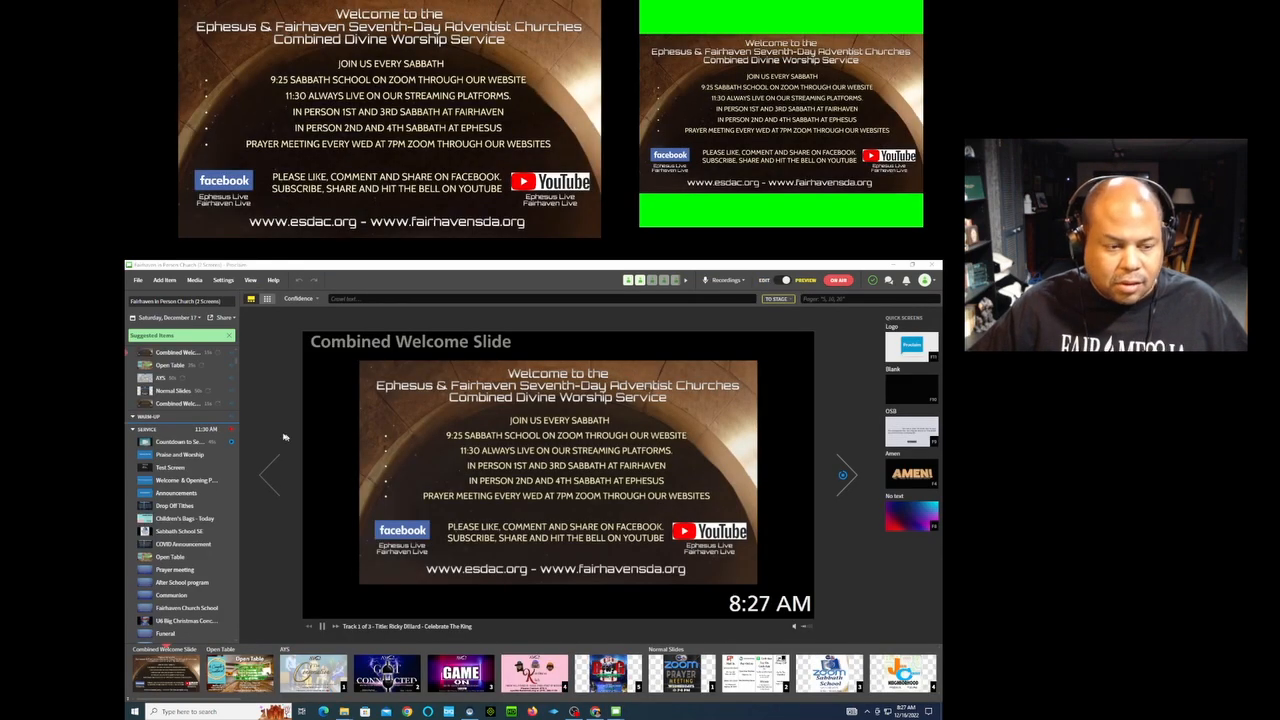
{"action": "left_click", "coordinate": [152, 622]}
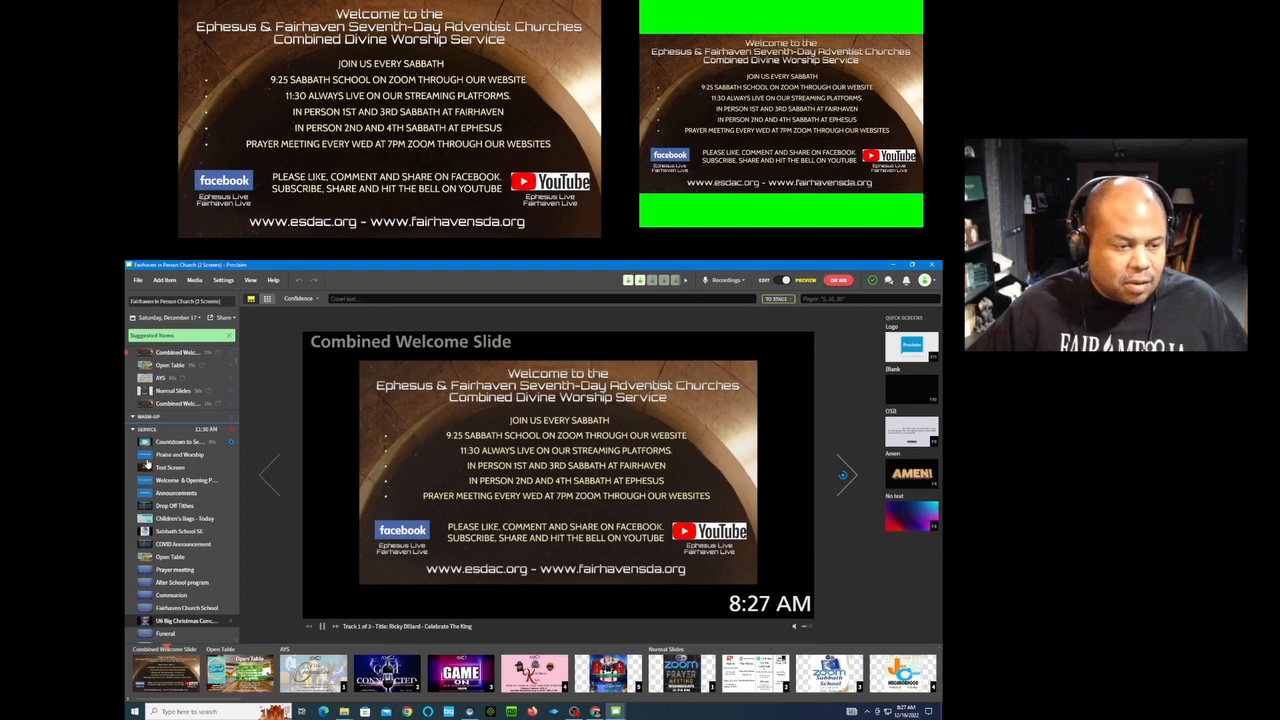
Present We're Marching to Zion live and advance from its title through verse 1 and the chorus to verse 2
{"action": "scroll", "coordinate": [153, 484], "scroll_direction": "down", "scroll_amount": 5}
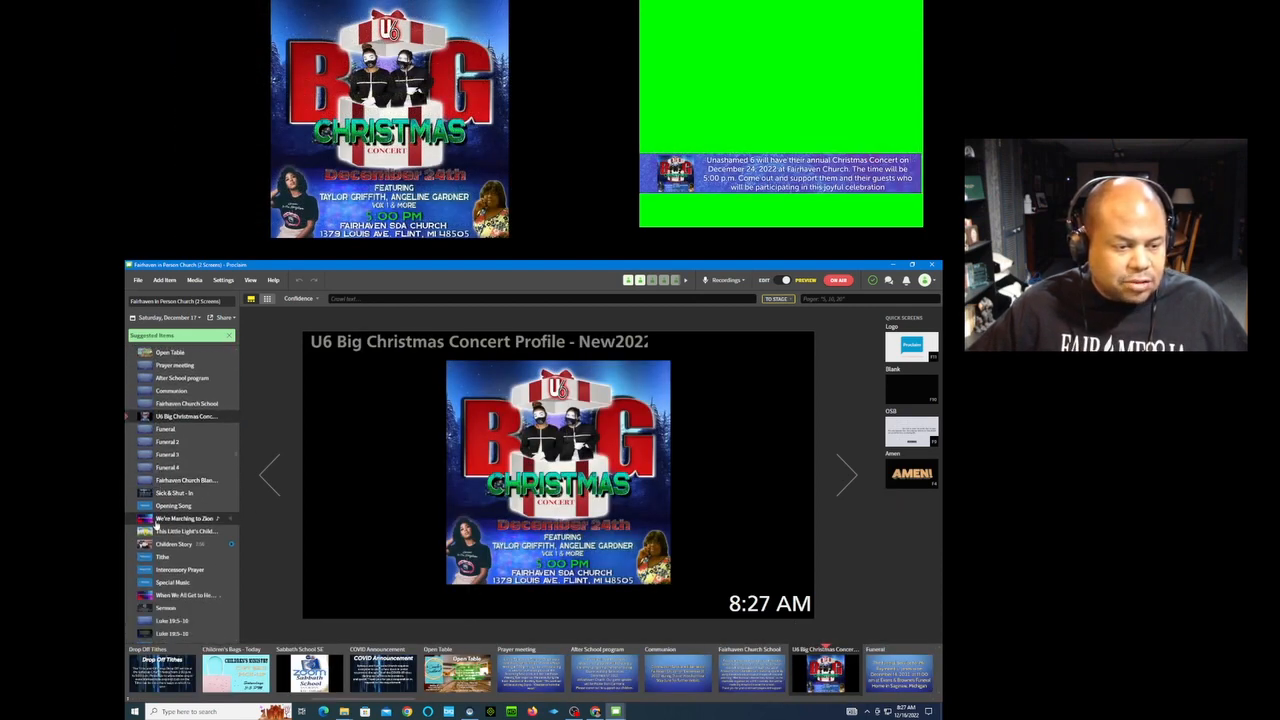
{"action": "left_click", "coordinate": [148, 519]}
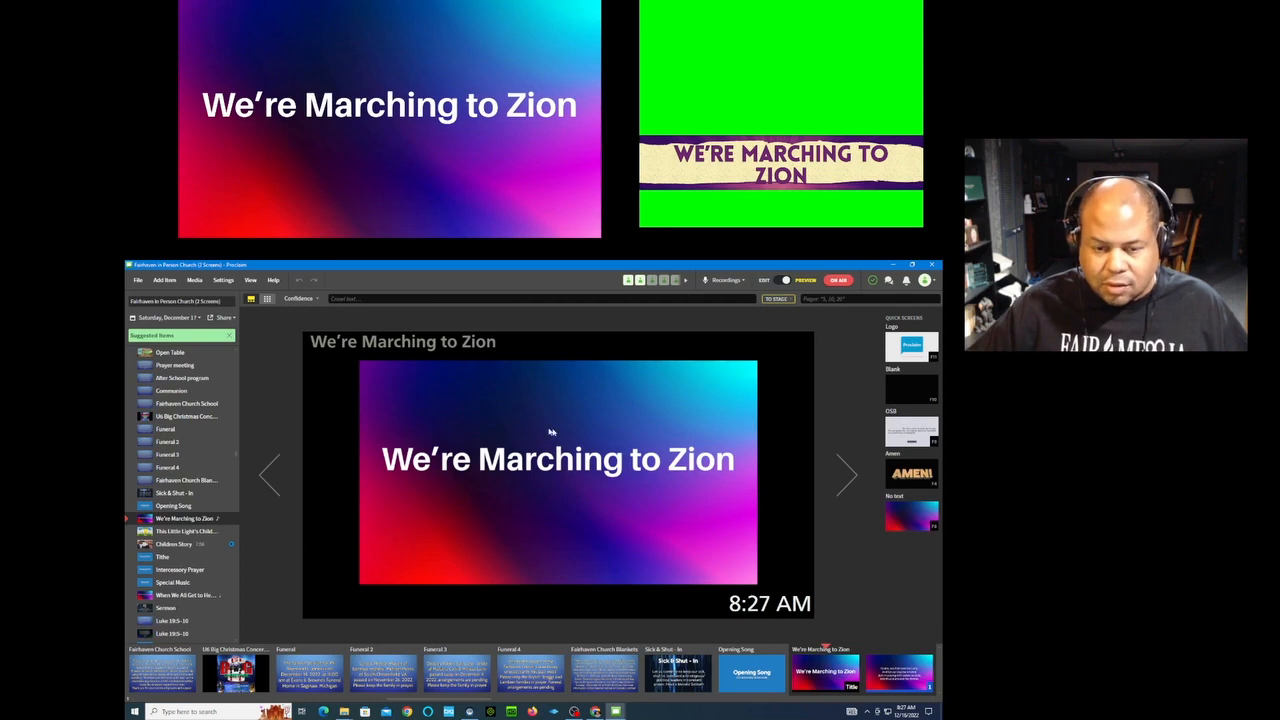
{"action": "left_click", "coordinate": [848, 482]}
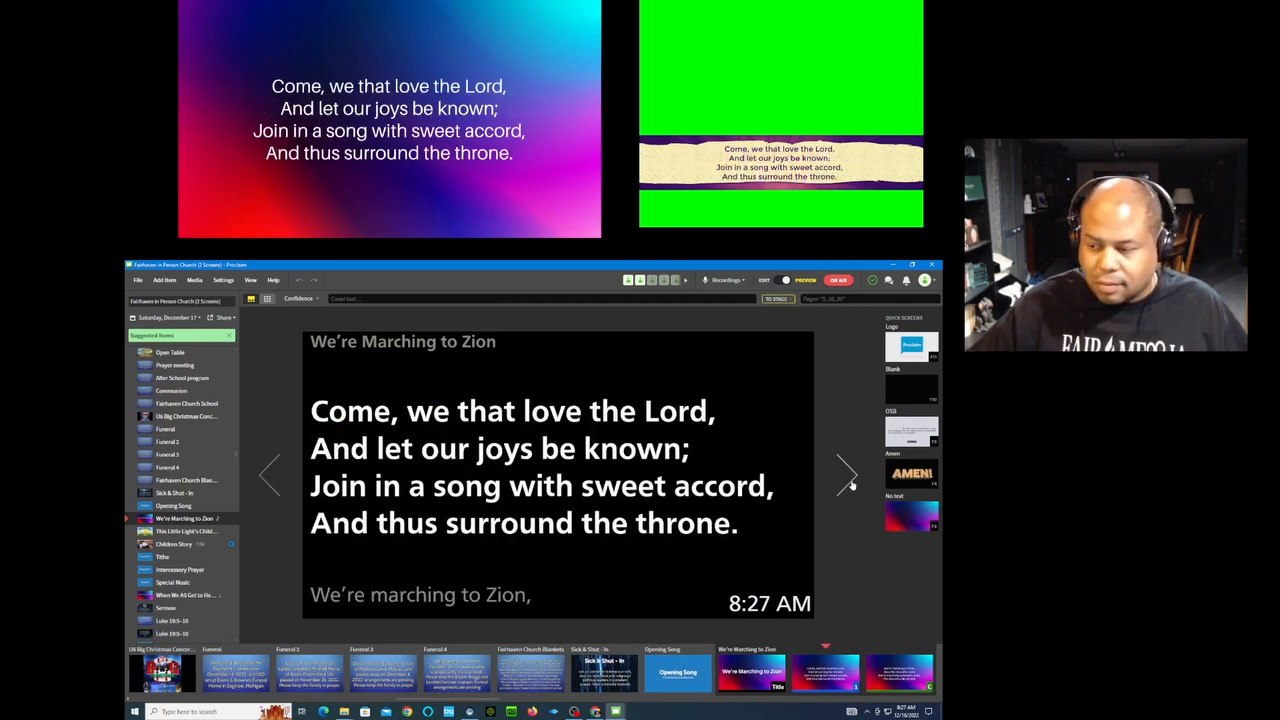
{"action": "left_click", "coordinate": [848, 482]}
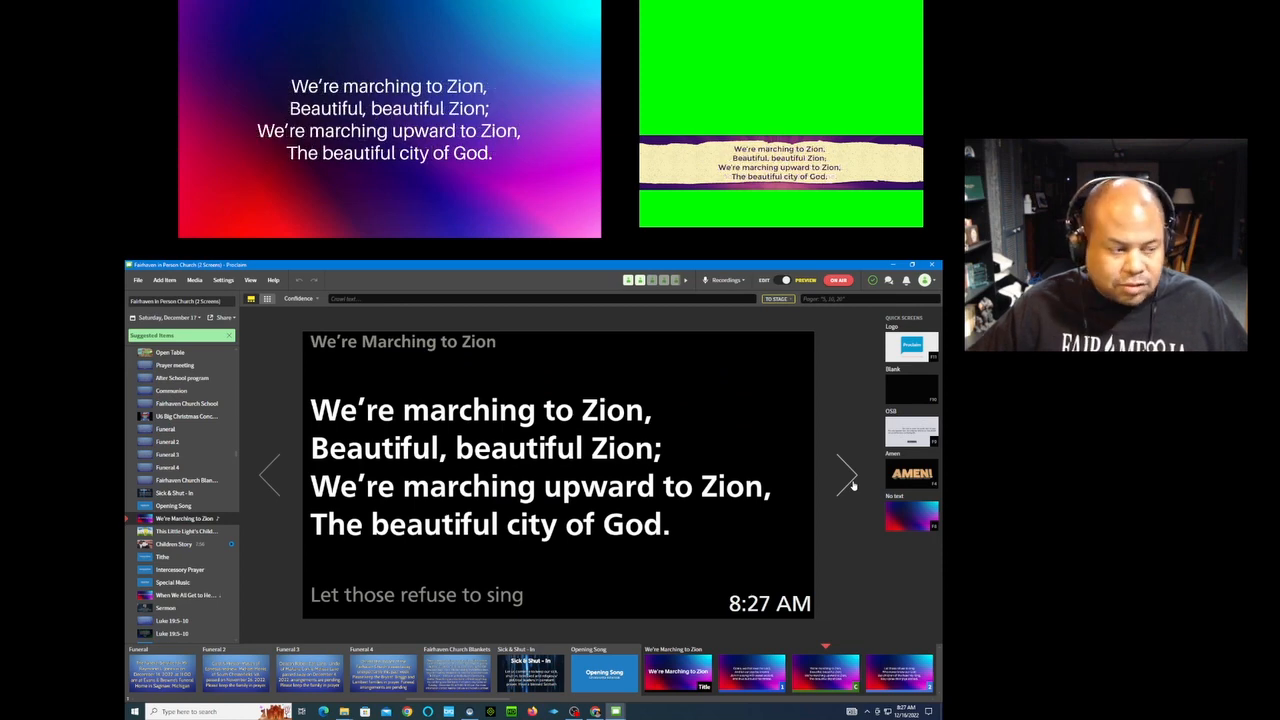
{"action": "left_click", "coordinate": [848, 482]}
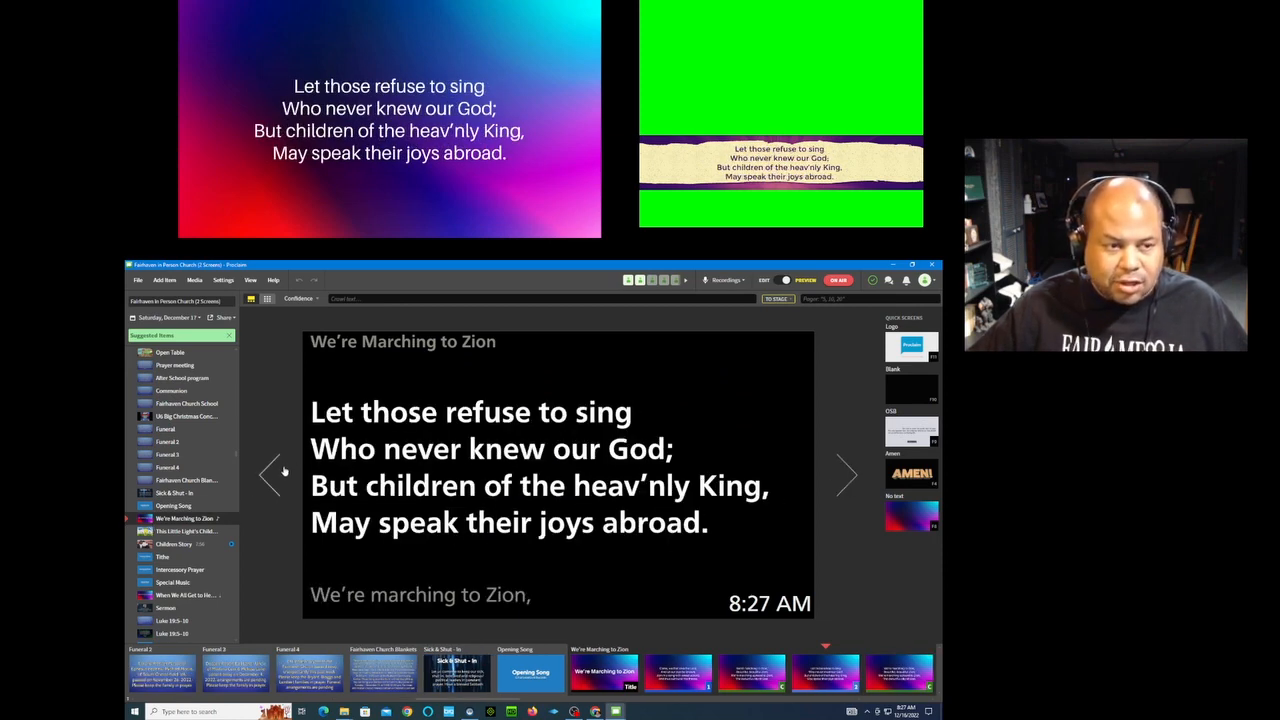
Return the presentation to edit mode and take it off air
{"action": "left_click", "coordinate": [766, 283]}
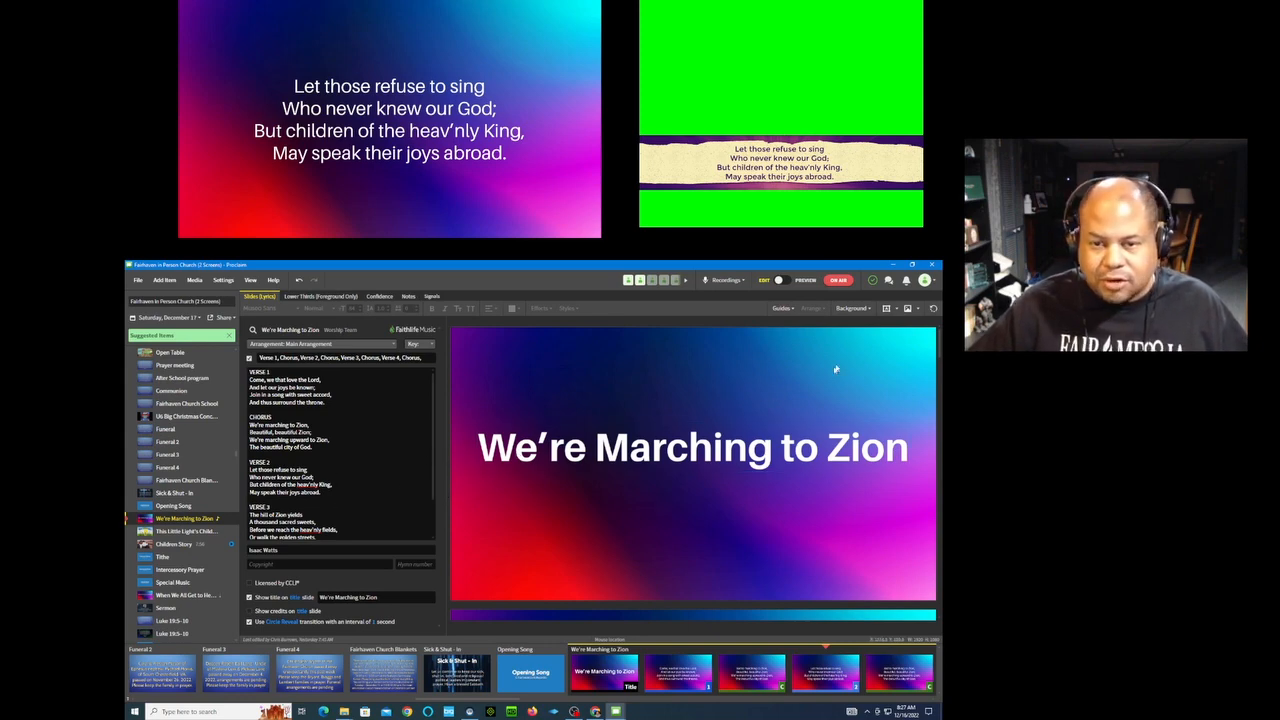
{"action": "left_click", "coordinate": [840, 281]}
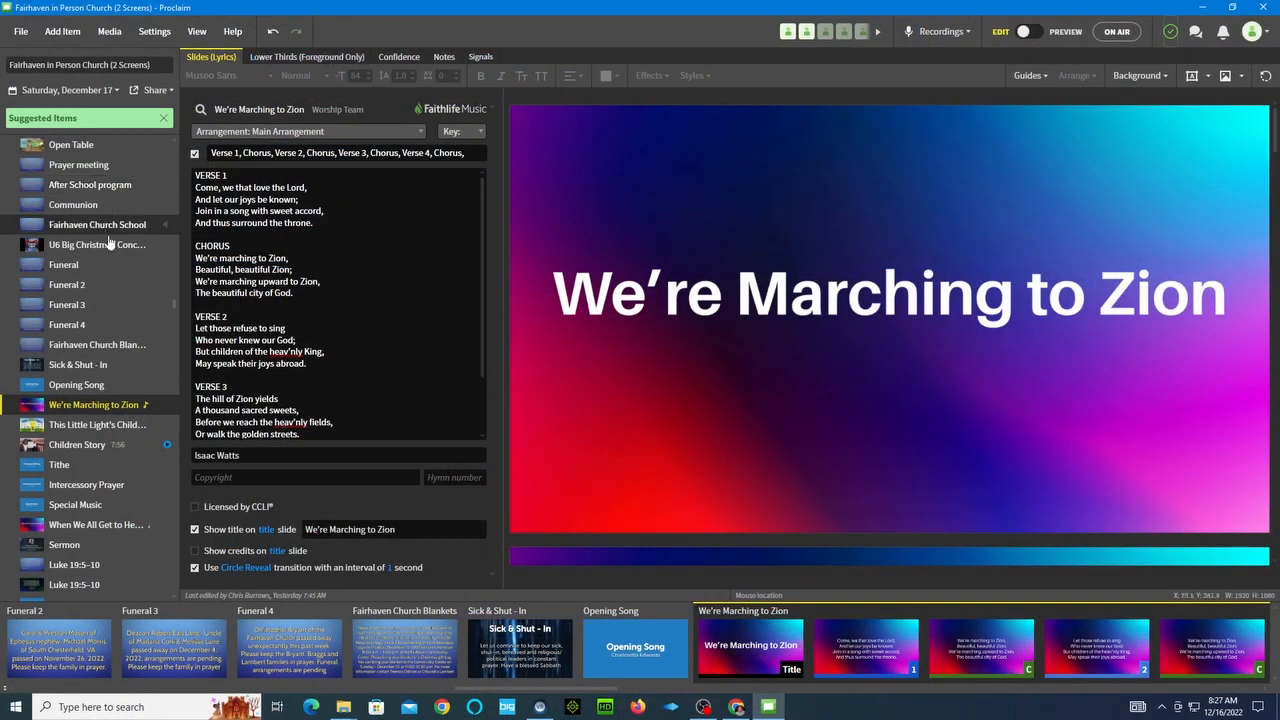
Open the Praise and Worship item from the service list for editing
{"action": "scroll", "coordinate": [118, 250], "scroll_direction": "up", "scroll_amount": 2}
{"action": "scroll", "coordinate": [118, 250], "scroll_direction": "up", "scroll_amount": 4}
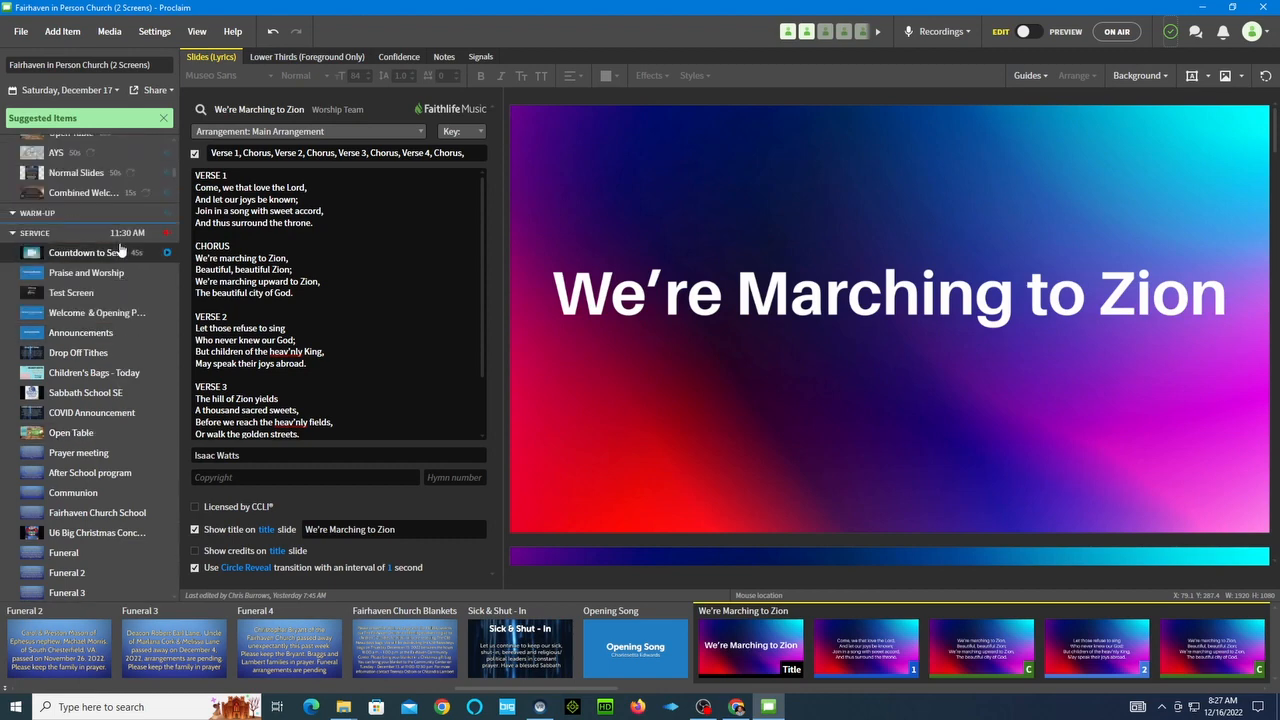
{"action": "scroll", "coordinate": [40, 290], "scroll_direction": "up", "scroll_amount": 1}
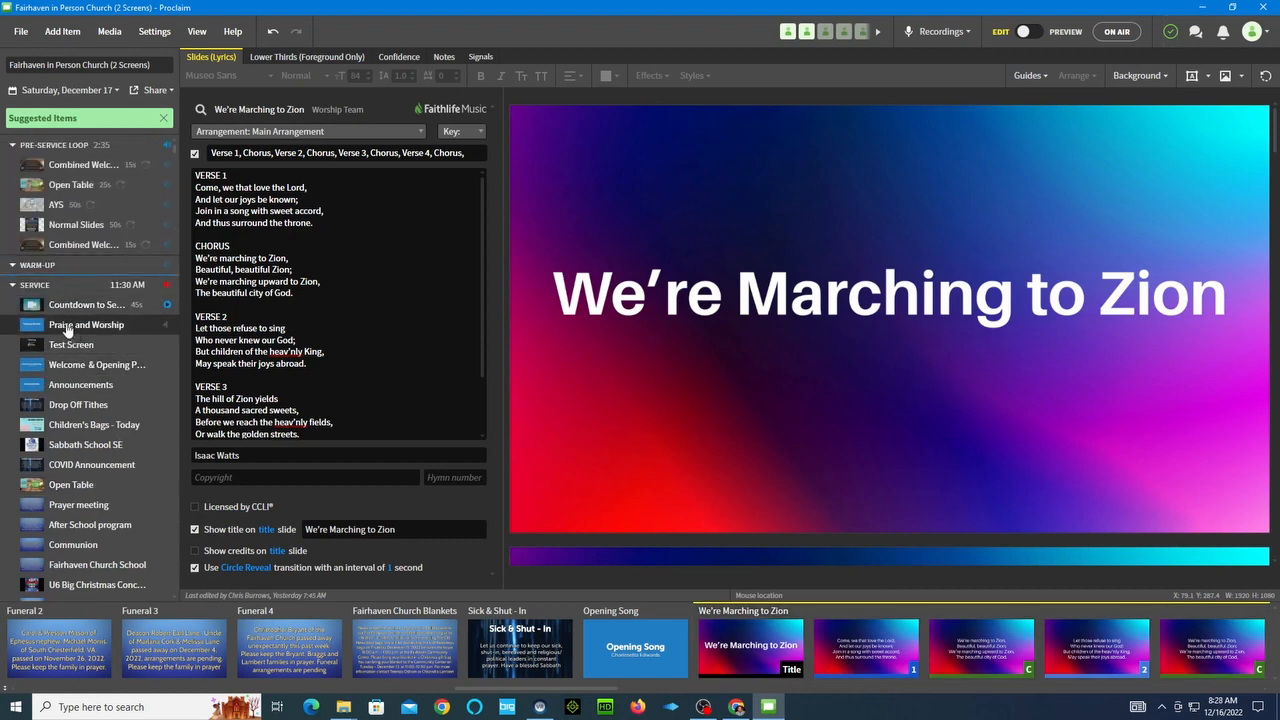
{"action": "left_click", "coordinate": [65, 325]}
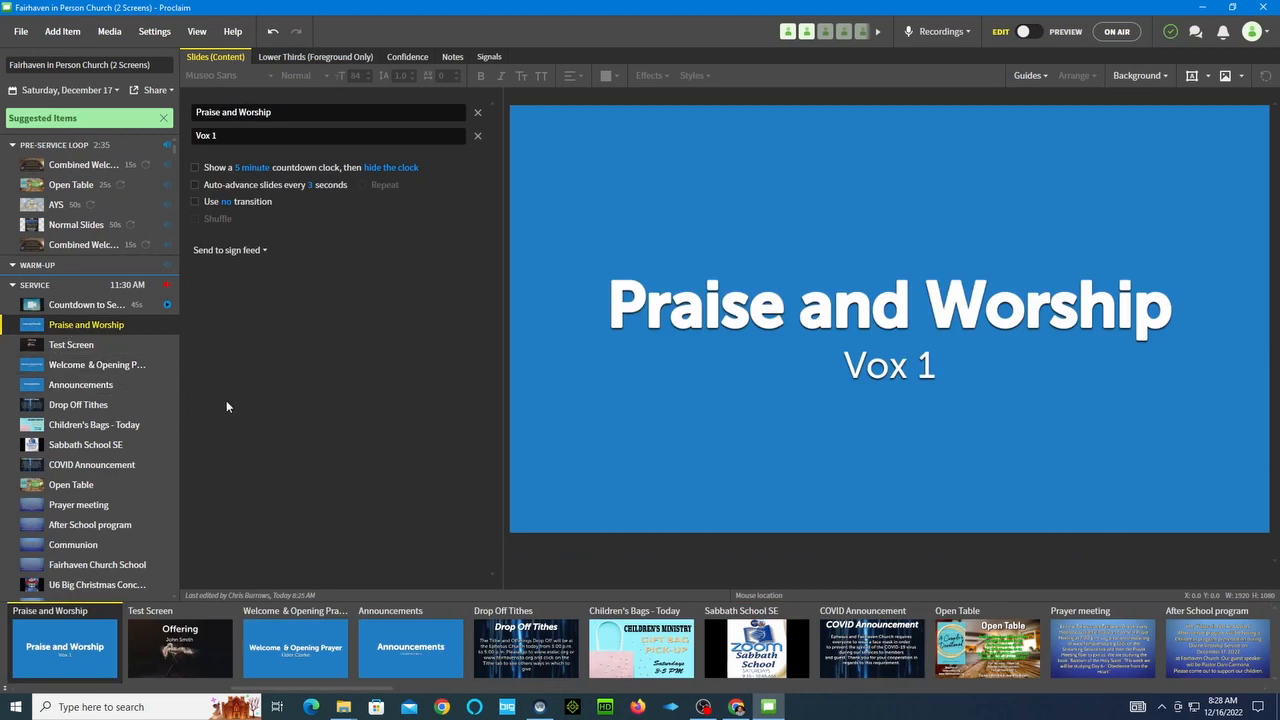
Create a new smart media template based on the Header Subheader layout
{"action": "left_click", "coordinate": [111, 33]}
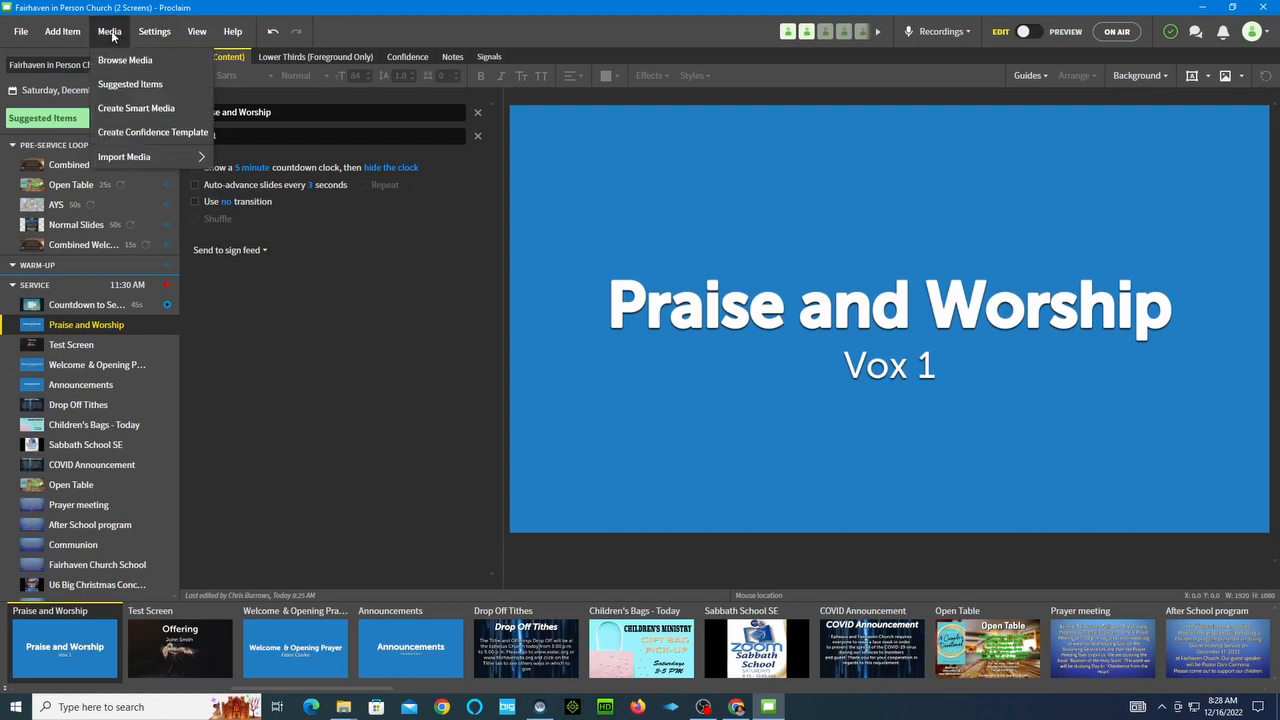
{"action": "left_click", "coordinate": [129, 111]}
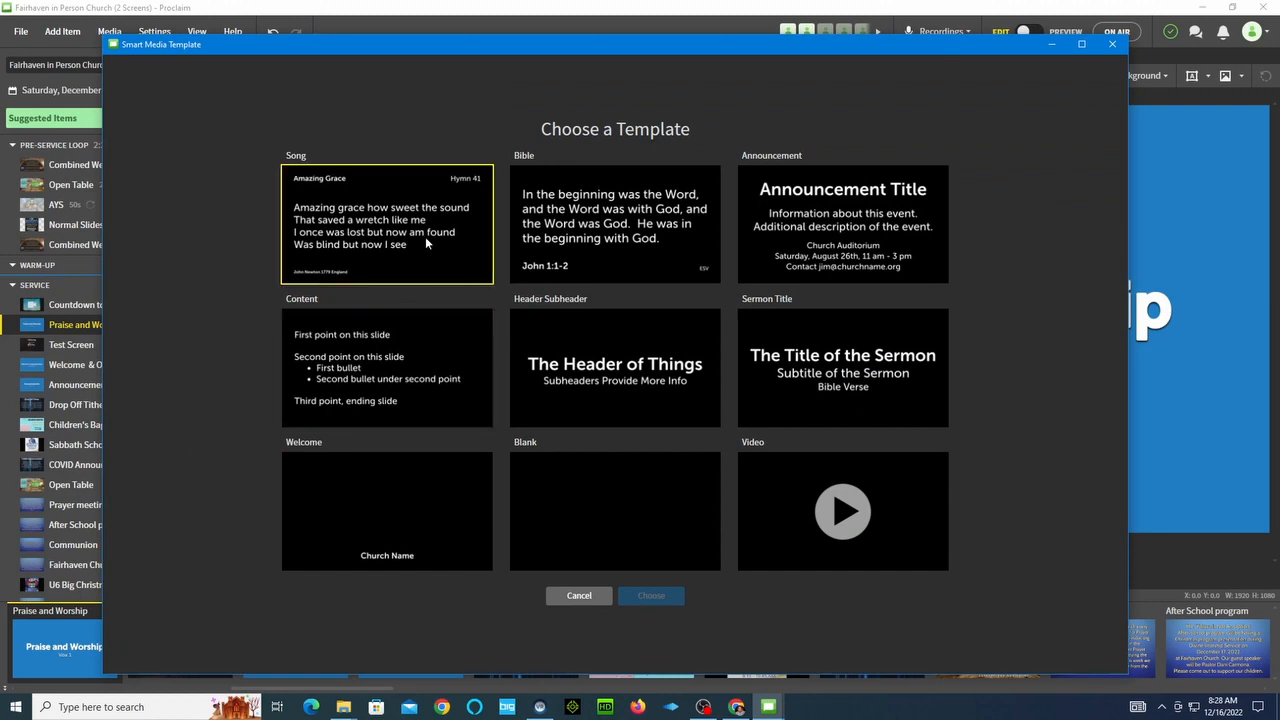
{"action": "left_click", "coordinate": [634, 391]}
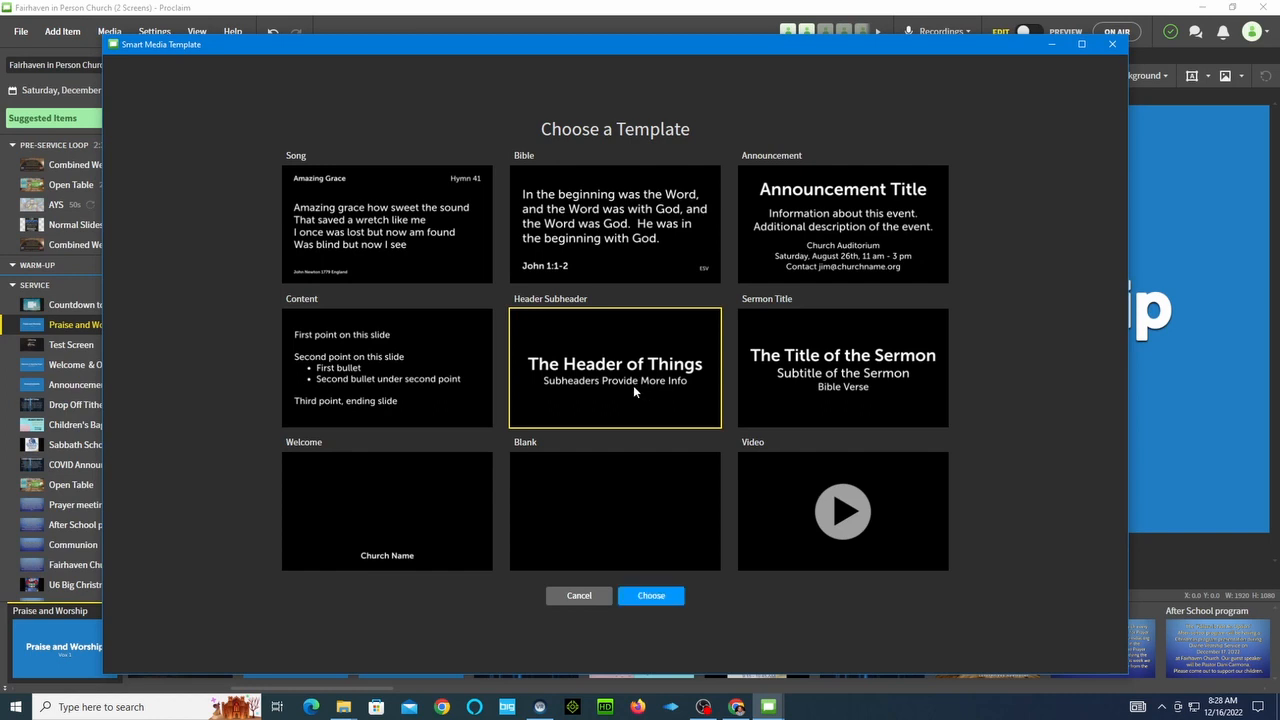
{"action": "left_click", "coordinate": [666, 600]}
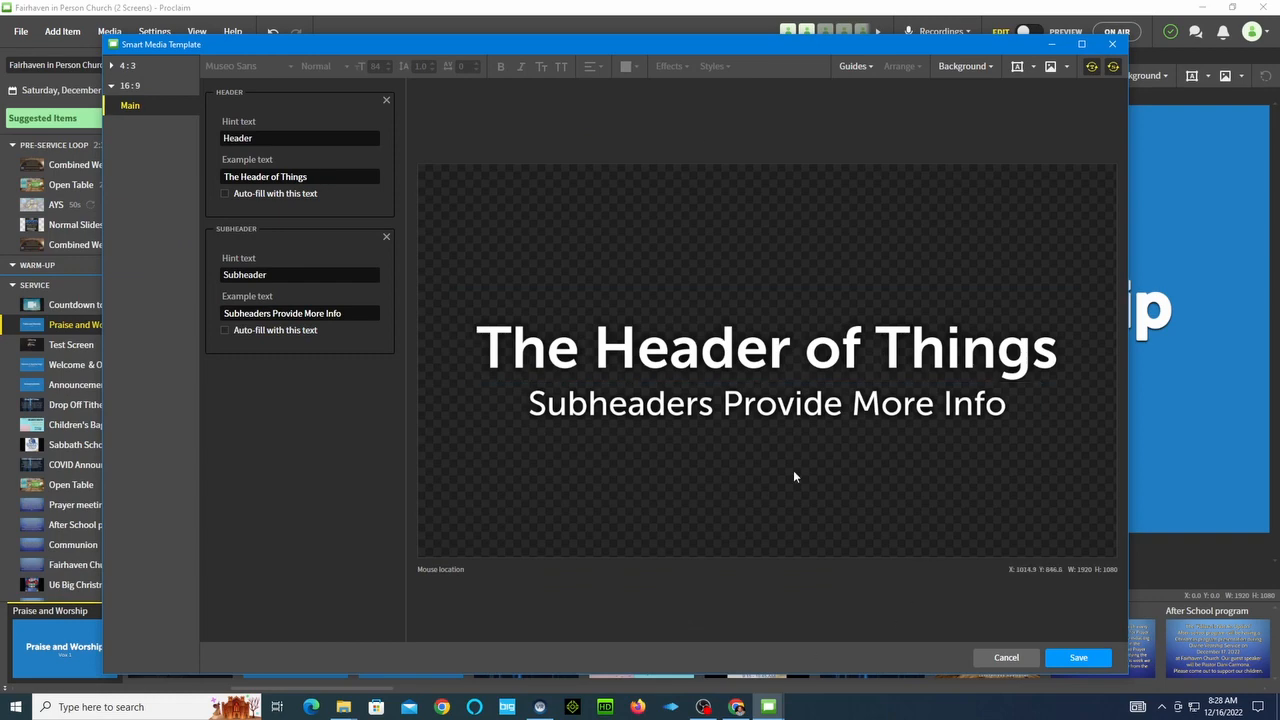
Set the header's hint text to Order of Service and the subheader's hint text to Person Presenting
{"action": "left_click", "coordinate": [663, 362]}
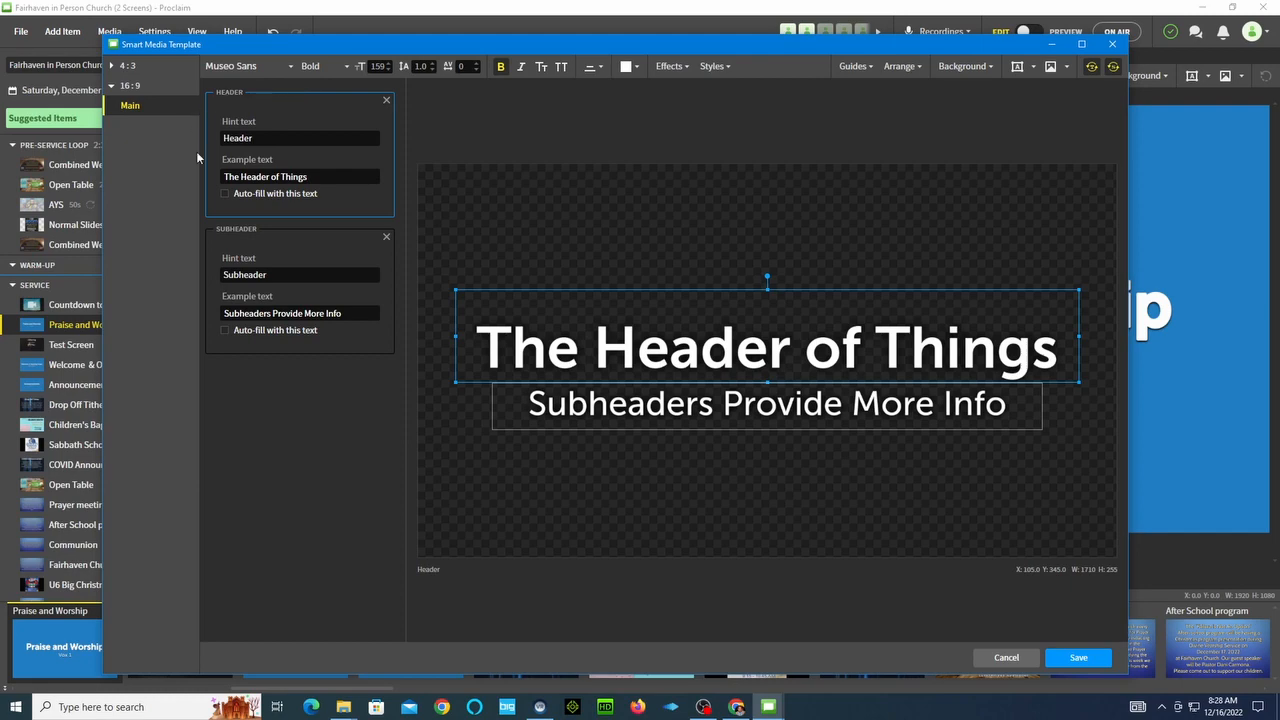
{"action": "left_click", "coordinate": [626, 414]}
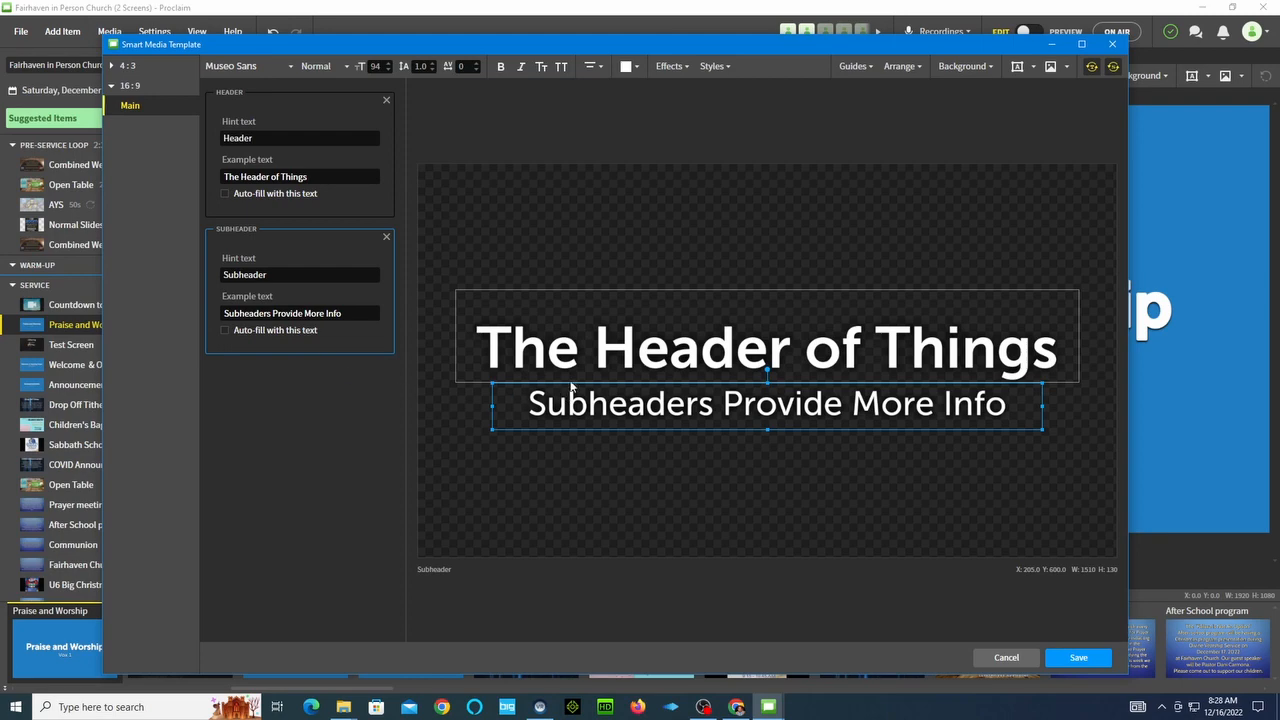
{"action": "left_click", "coordinate": [640, 346]}
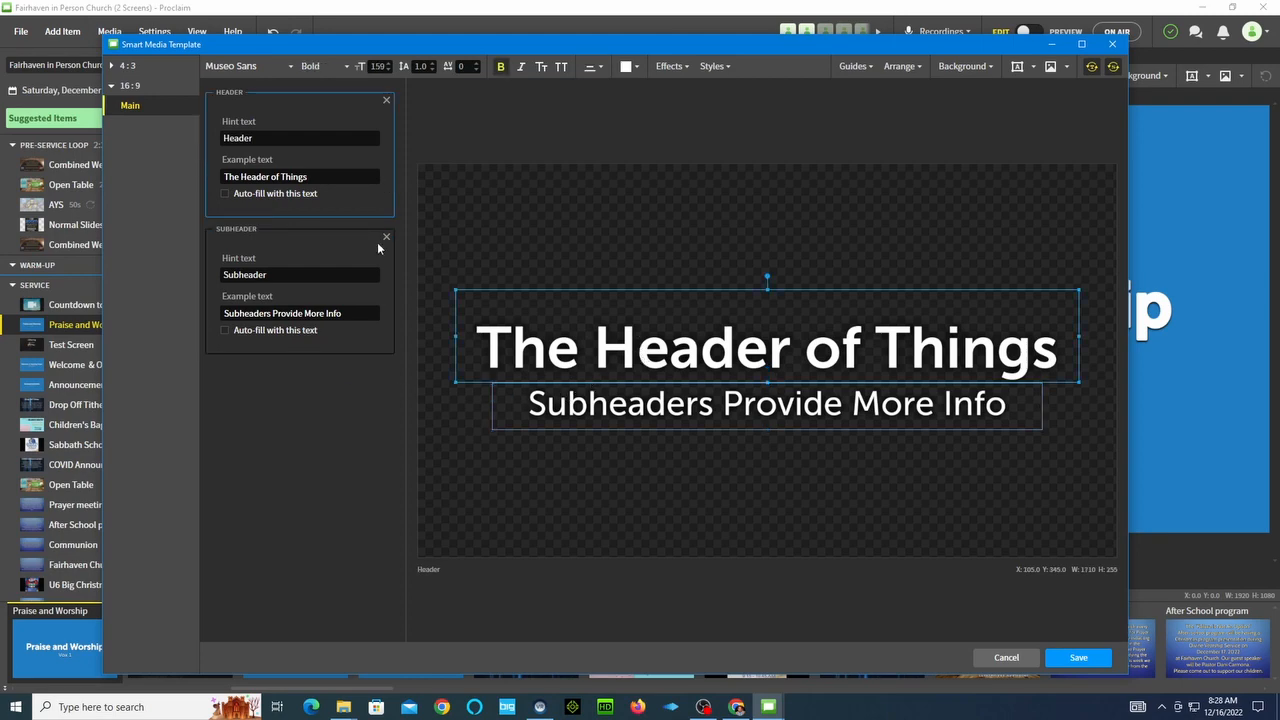
{"action": "double_click", "coordinate": [240, 138]}
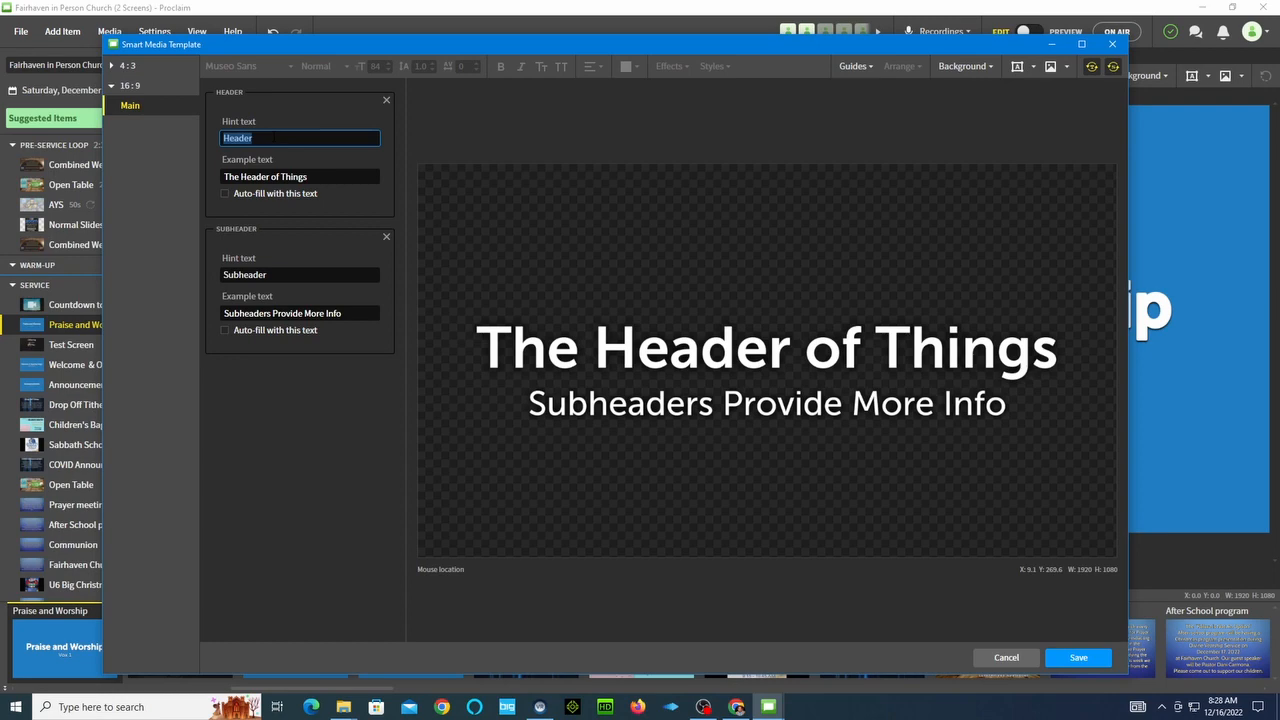
{"action": "type", "text": "Order of Service"}
{"action": "left_click", "coordinate": [284, 276]}
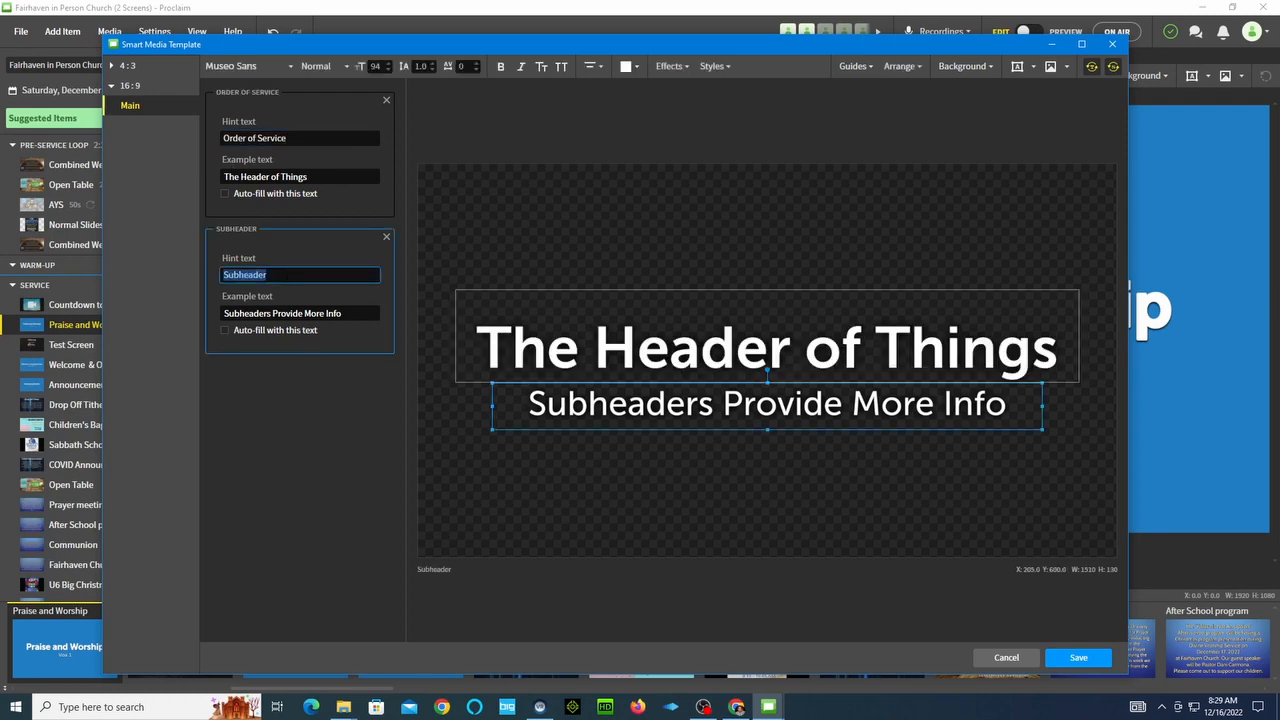
{"action": "type", "text": "Person Presenting"}
Set the Order of Service example text to Offering and enter a sample presenter's title and name for Person Presenting
{"action": "left_click", "coordinate": [333, 180]}
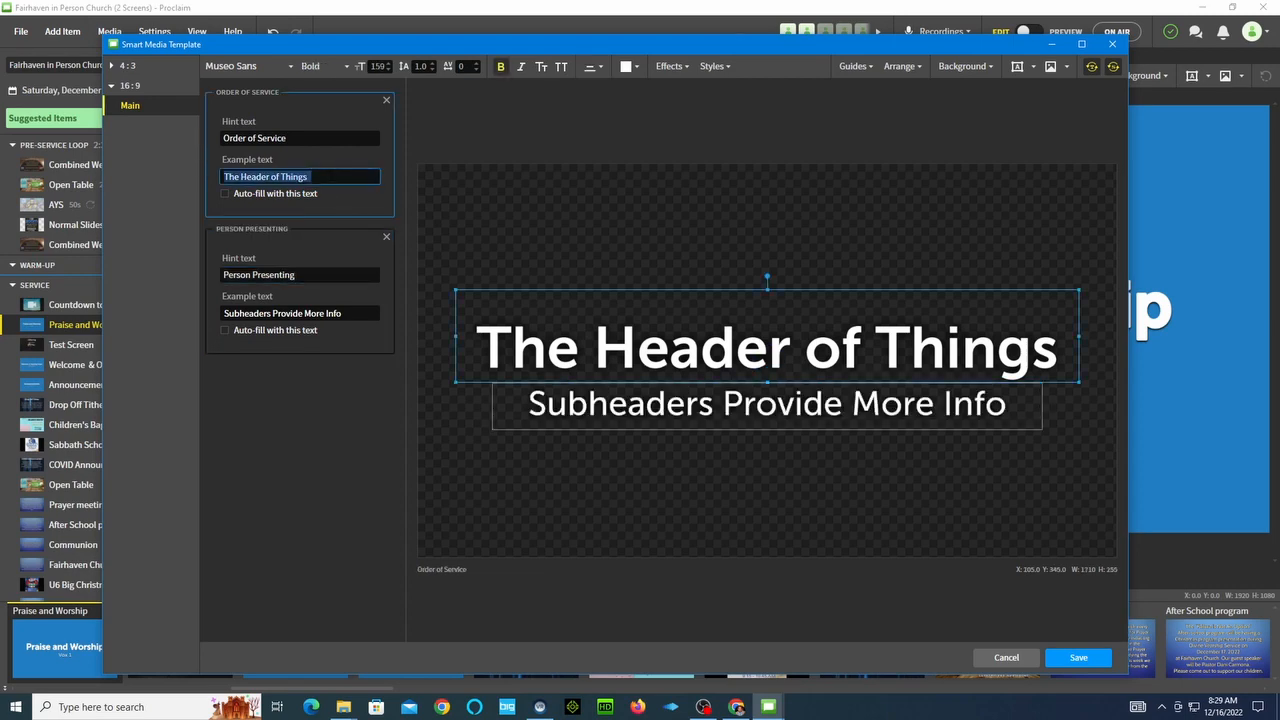
{"action": "type", "text": "Offering"}
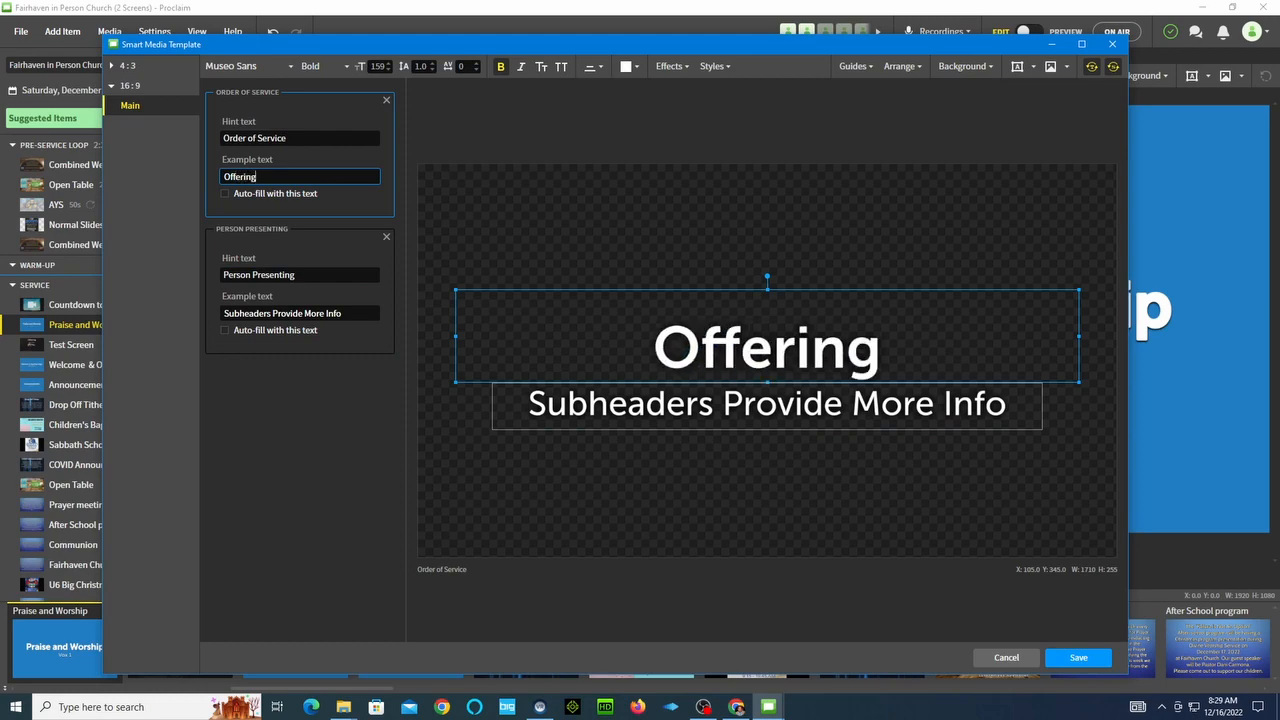
{"action": "left_click", "coordinate": [329, 312]}
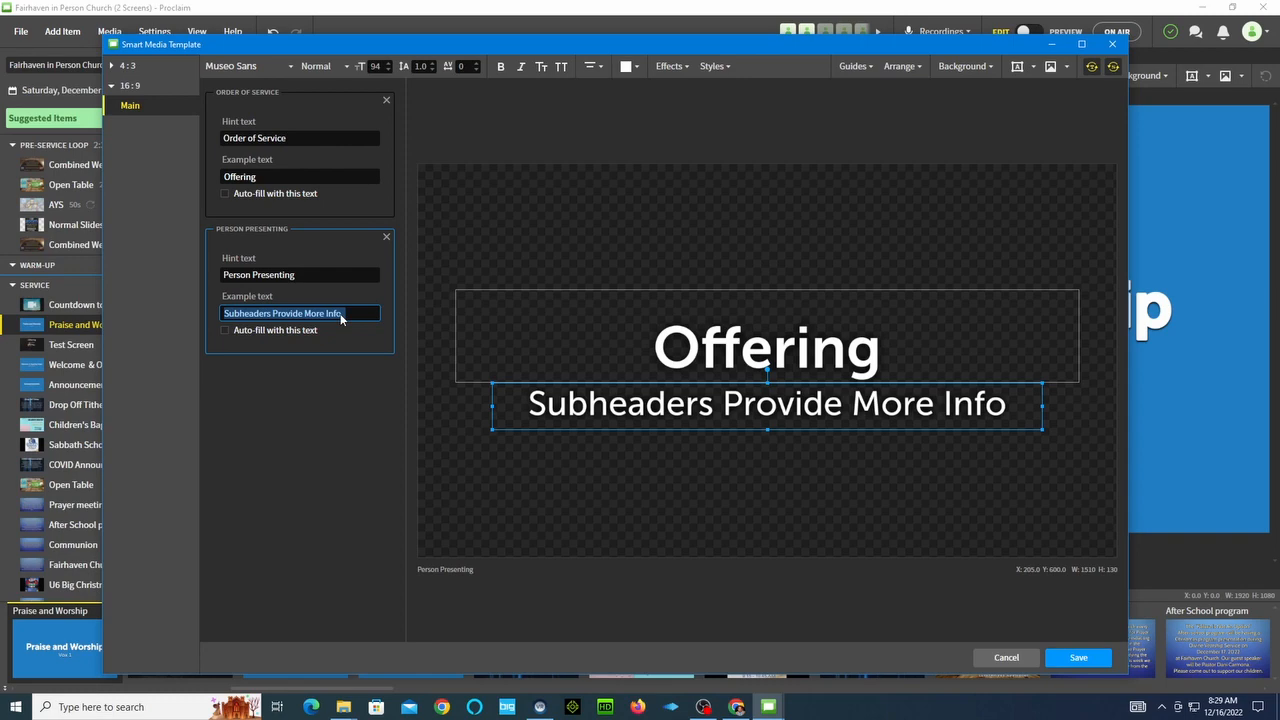
{"action": "type", "text": "Elder"}
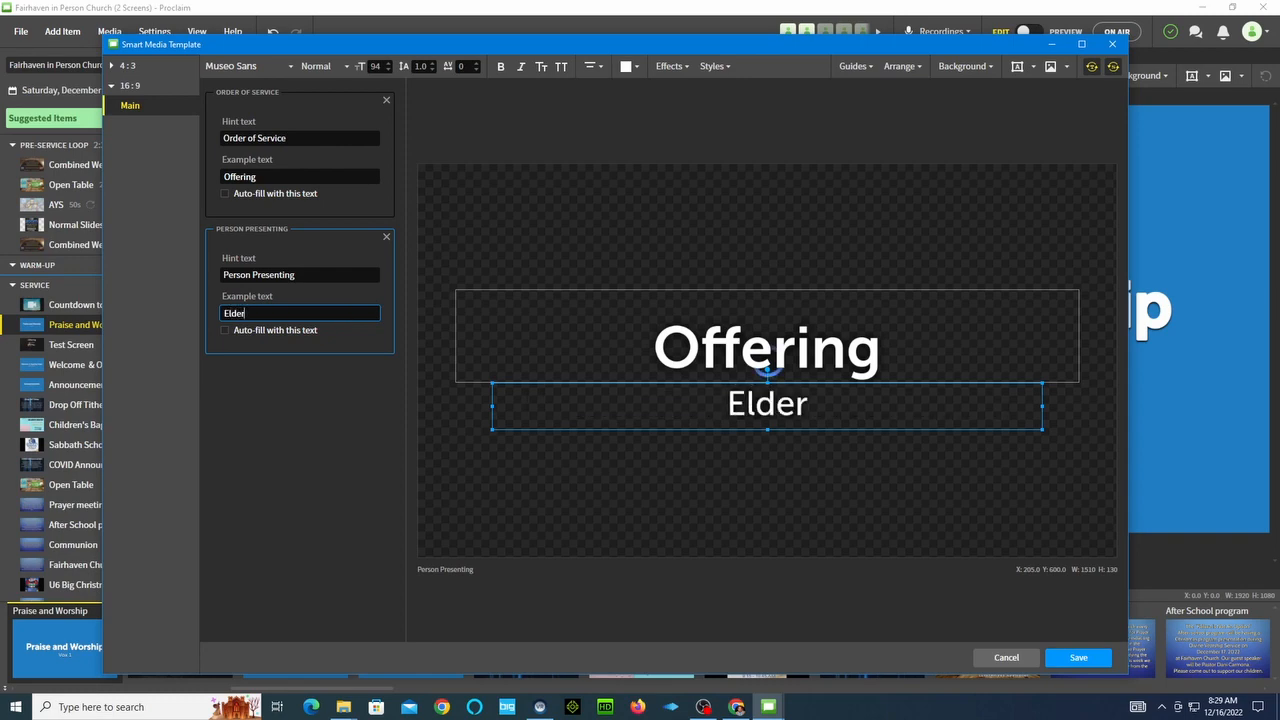
{"action": "type", "text": " Smith"}
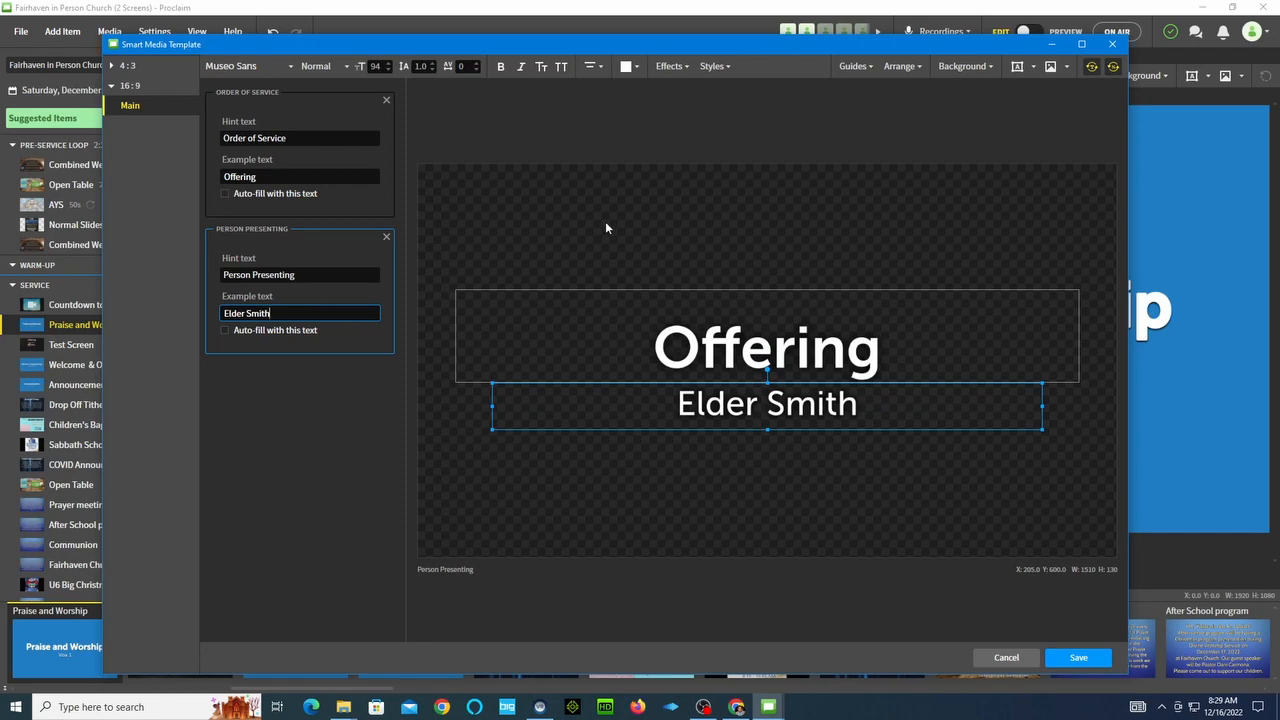
Fill the template's background with the preset blue color
{"action": "left_click", "coordinate": [647, 236]}
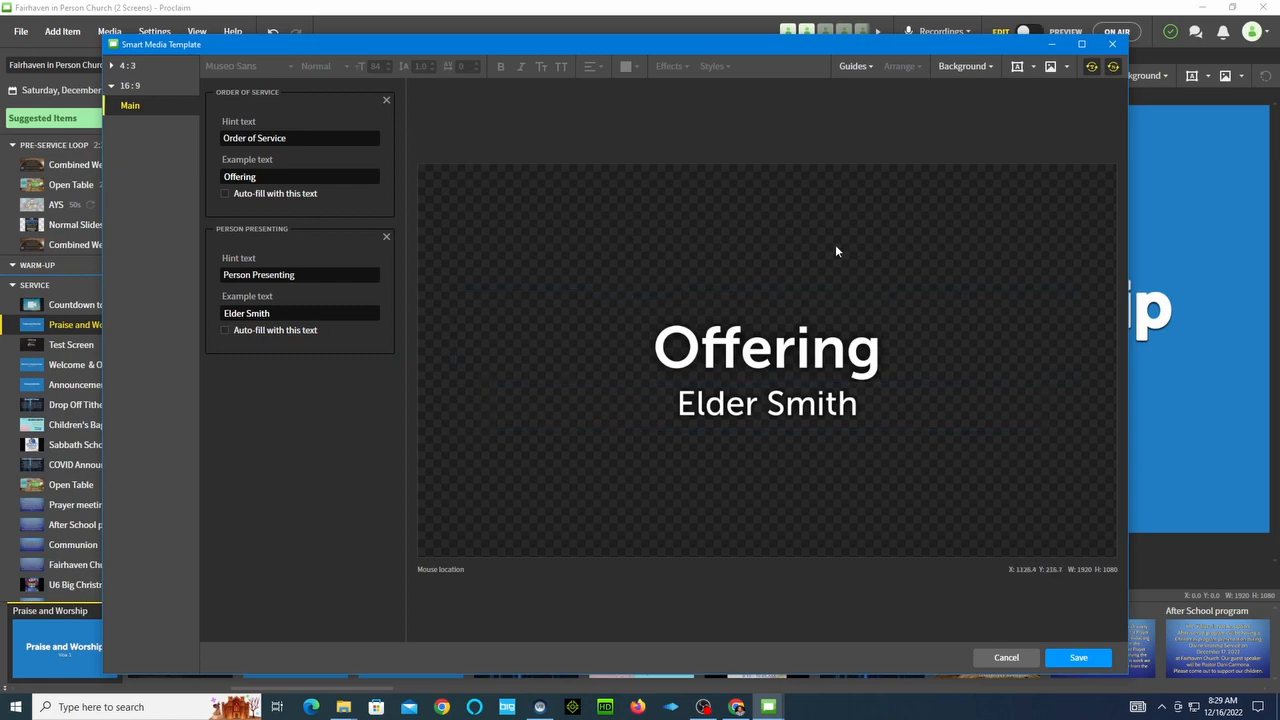
{"action": "left_click", "coordinate": [991, 66]}
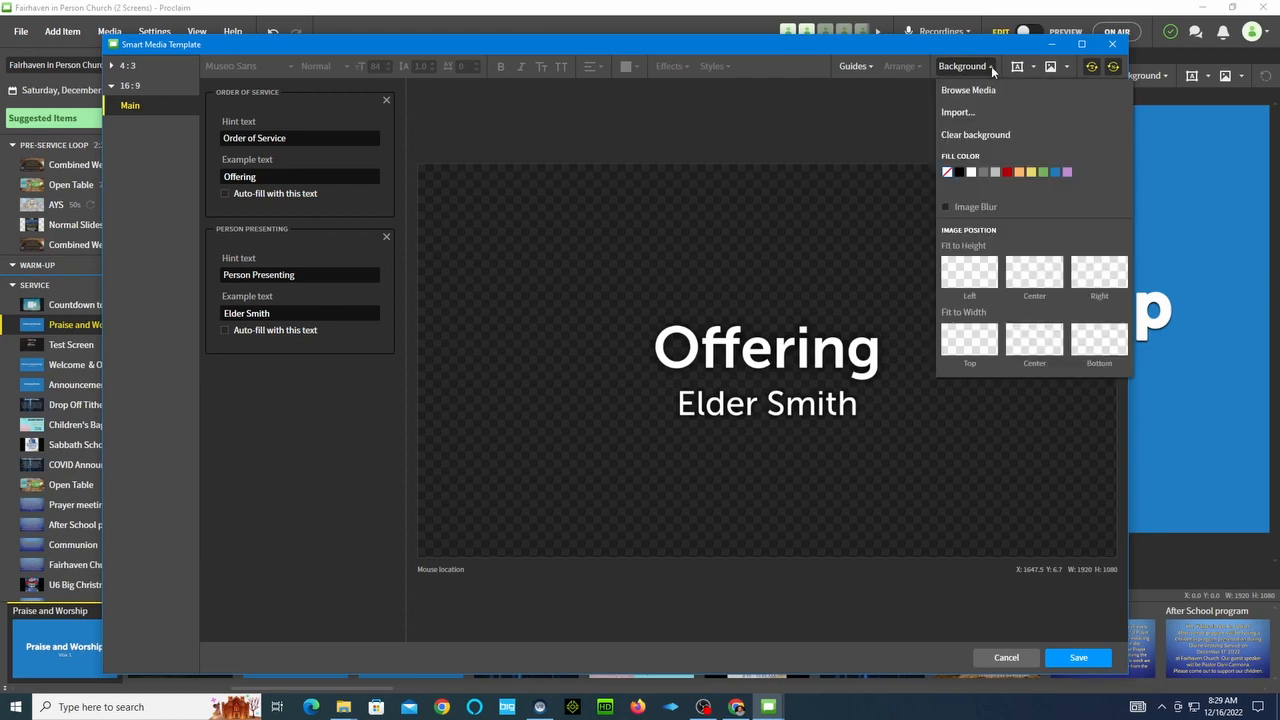
{"action": "left_click", "coordinate": [1055, 172]}
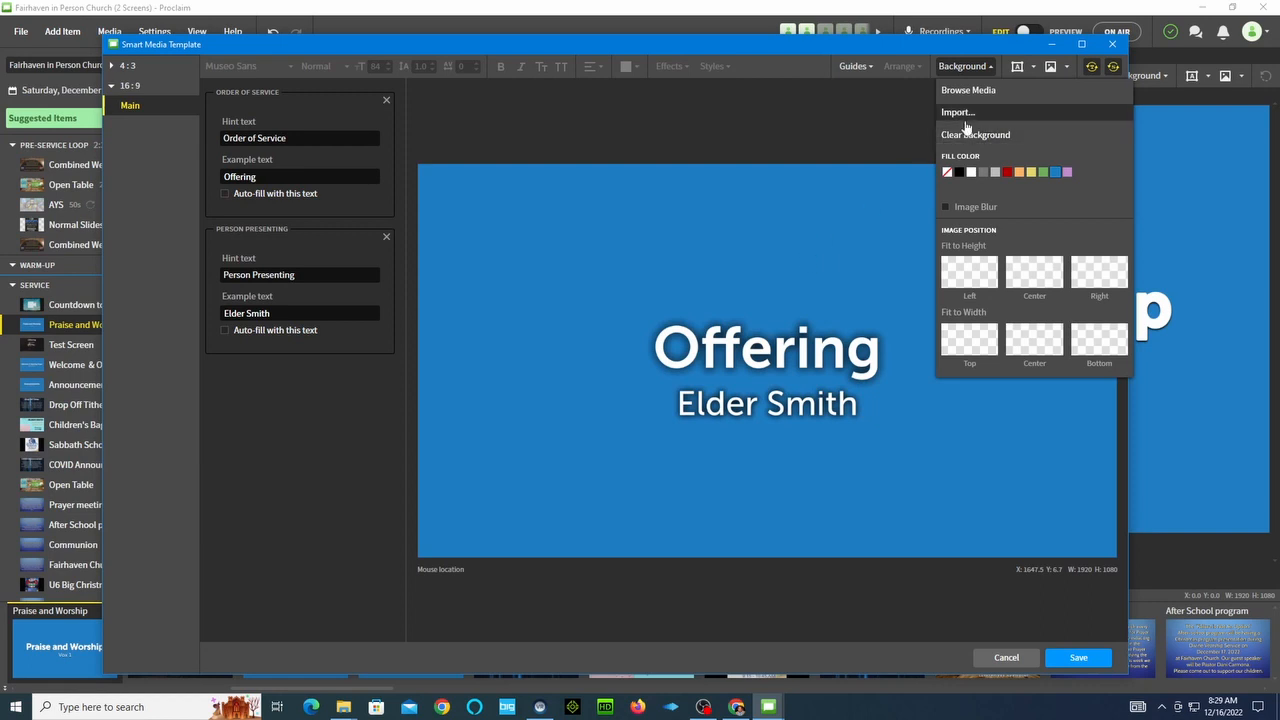
{"action": "left_click", "coordinate": [734, 254]}
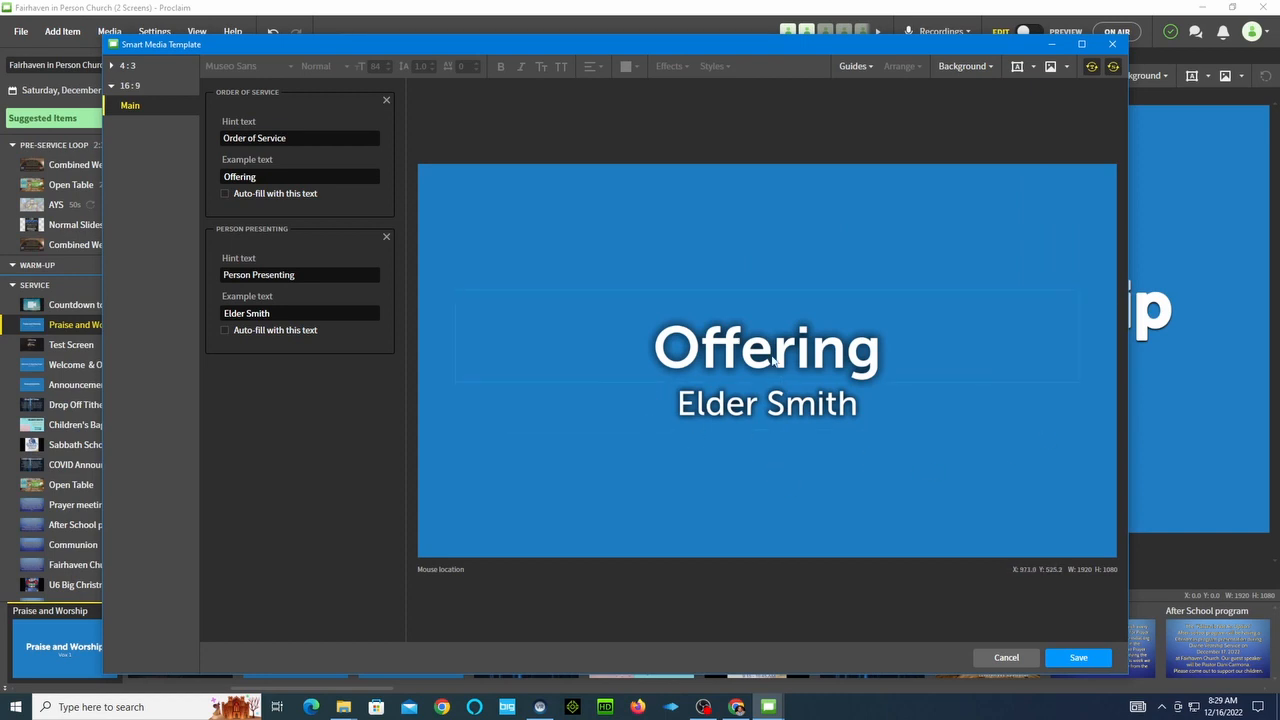
Align the bold Offering text to the middle center of its box and set its font color to yellow #EDD115
{"action": "left_click", "coordinate": [706, 362]}
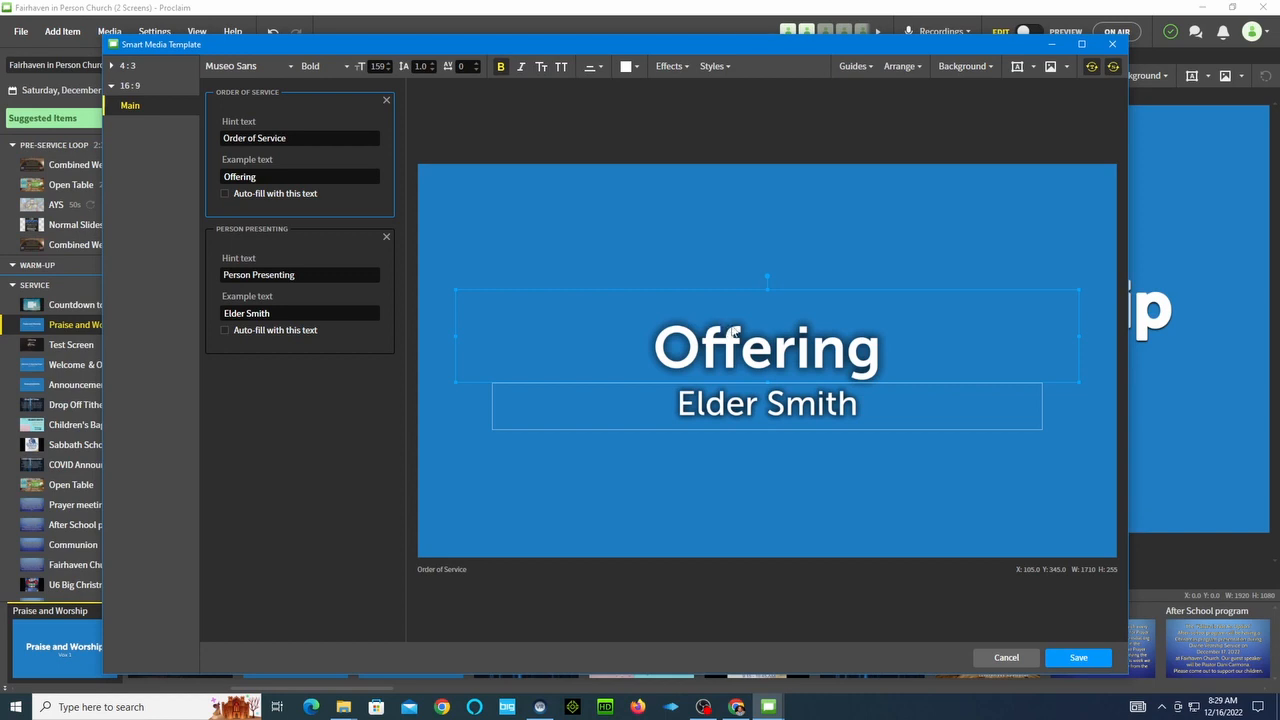
{"action": "left_click", "coordinate": [501, 67]}
{"action": "left_click", "coordinate": [501, 67]}
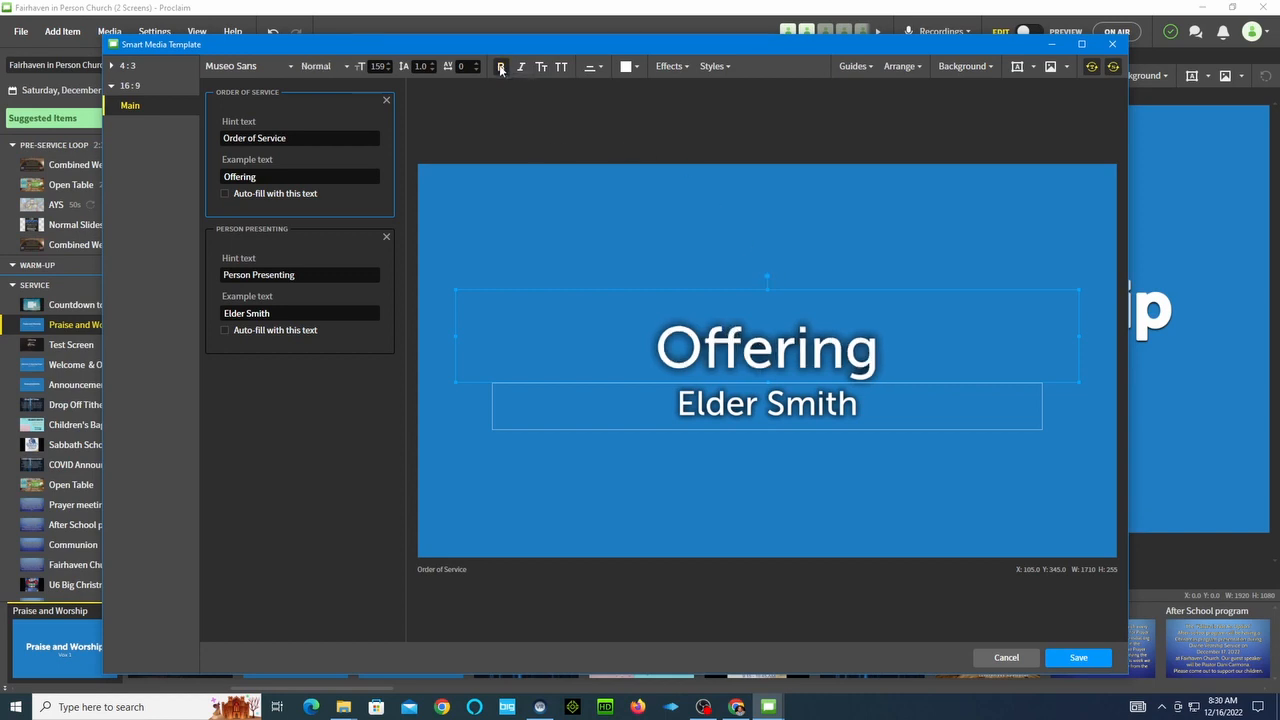
{"action": "left_click", "coordinate": [599, 68]}
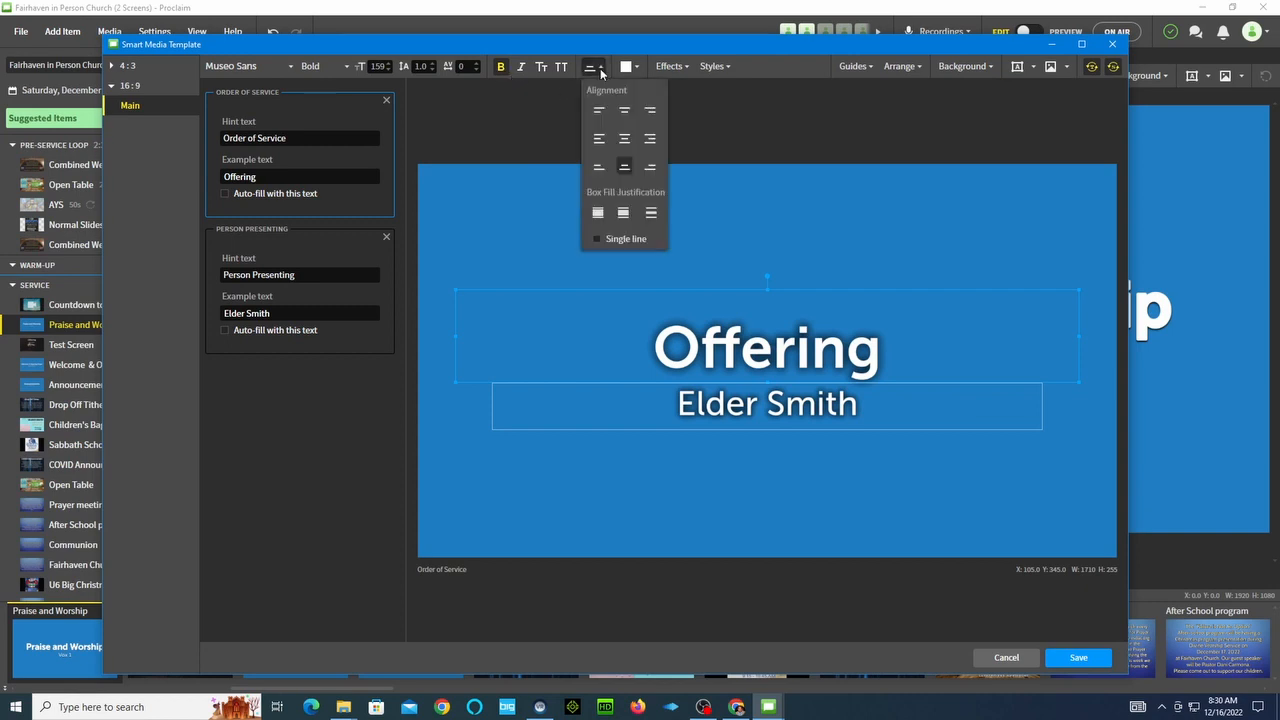
{"action": "left_click", "coordinate": [626, 140]}
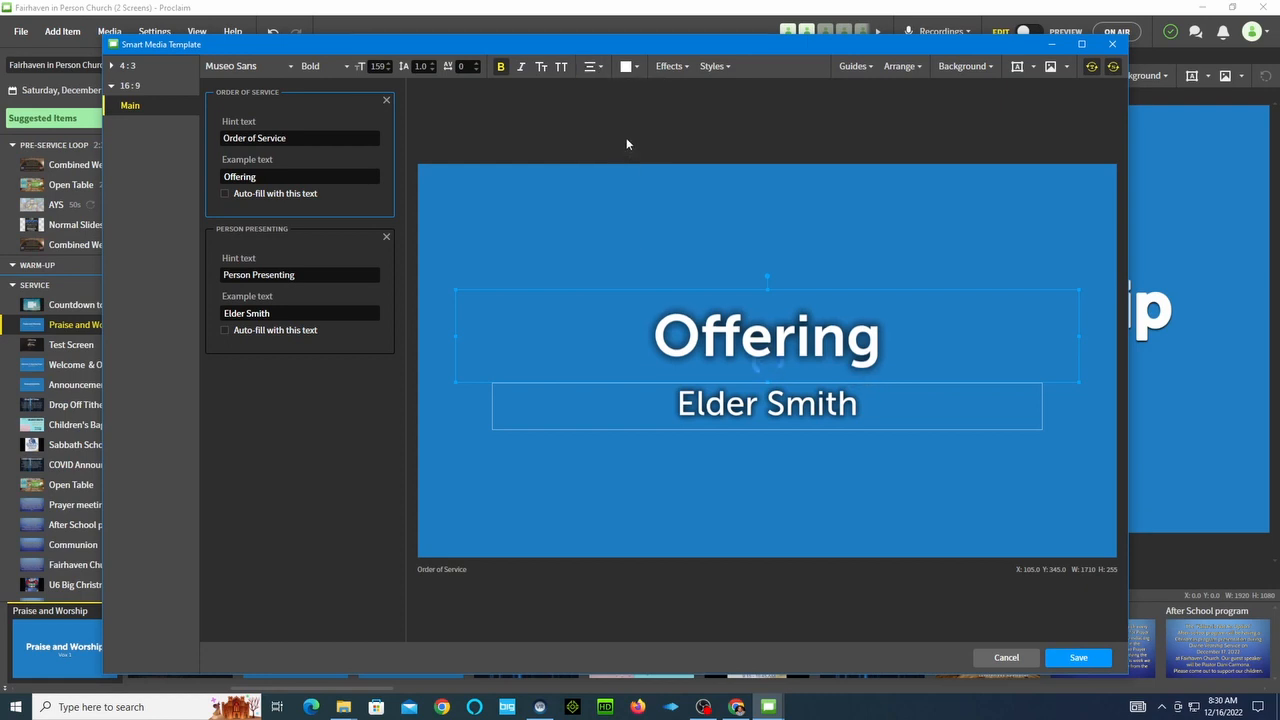
{"action": "left_click", "coordinate": [639, 68]}
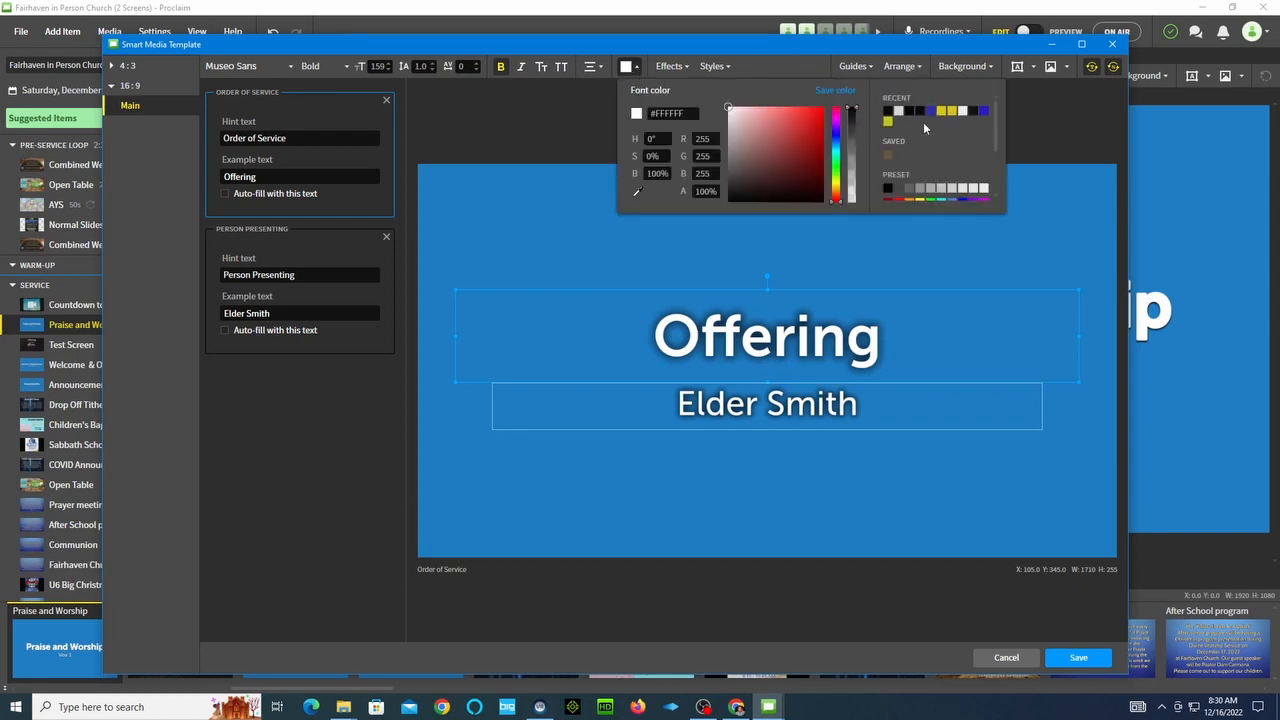
{"action": "left_click", "coordinate": [952, 112]}
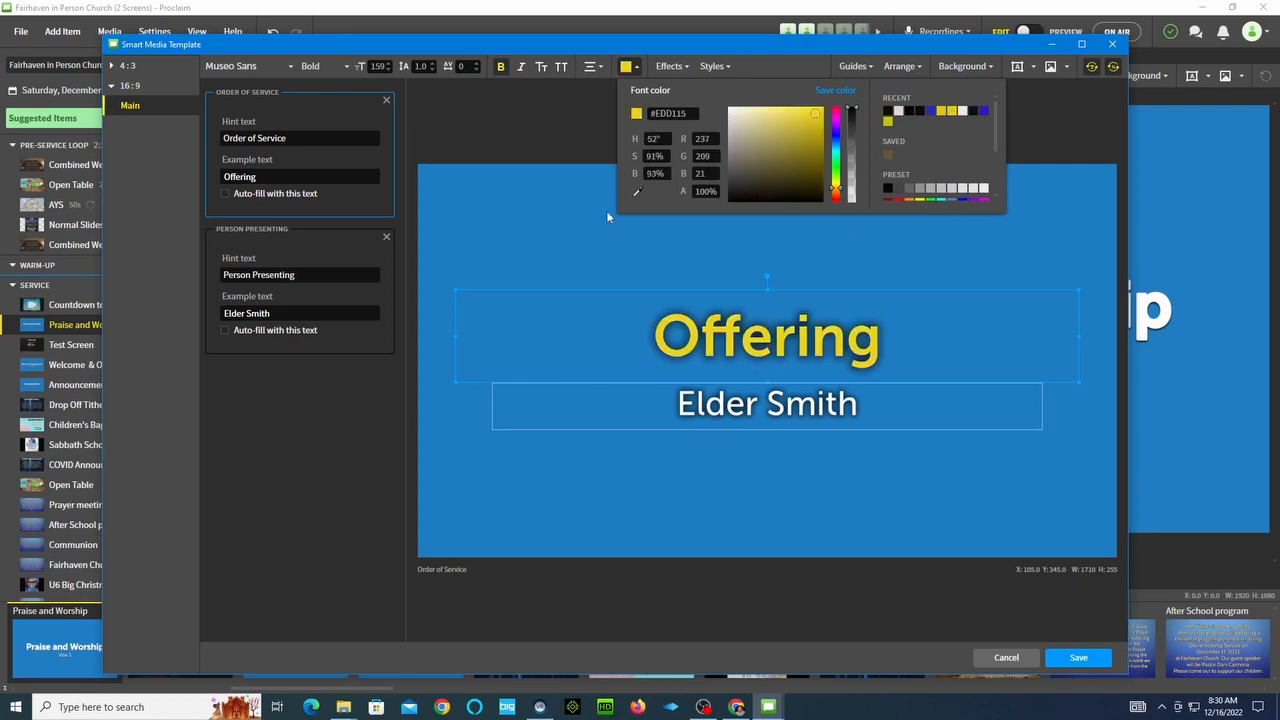
Replace the Offering text's outer glow with a drop shadow
{"action": "left_click", "coordinate": [667, 67]}
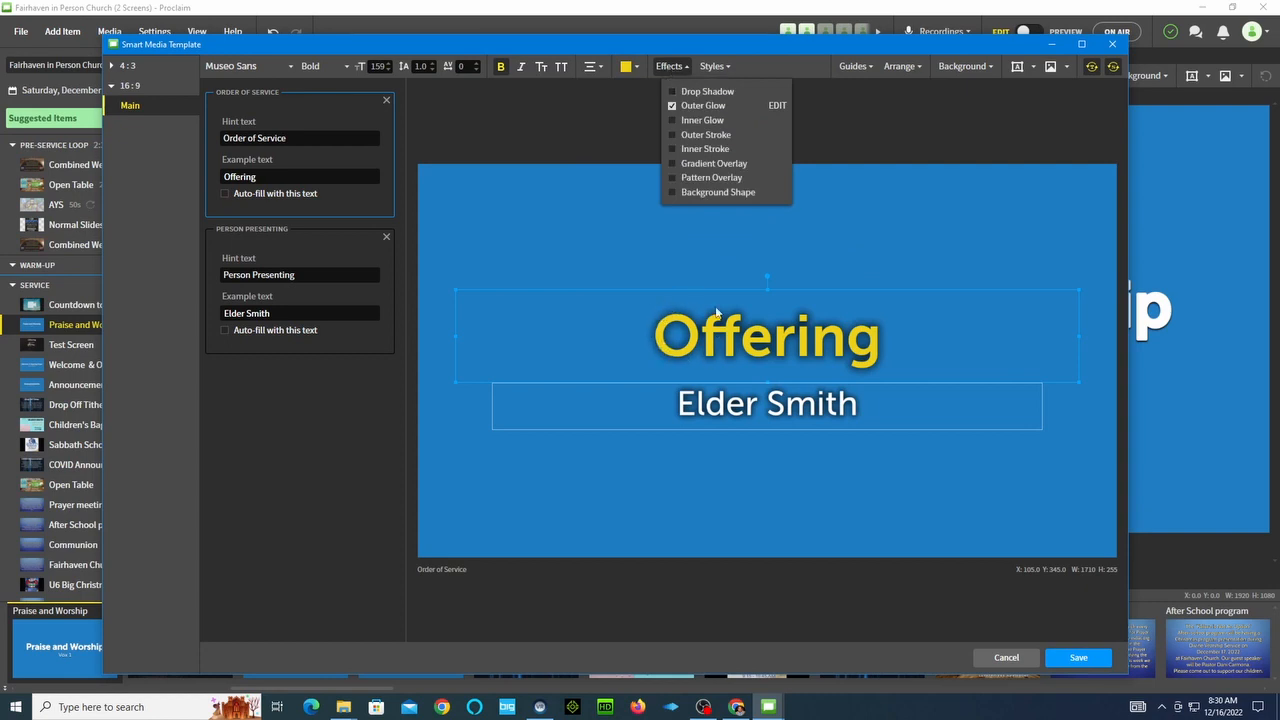
{"action": "left_click", "coordinate": [673, 105]}
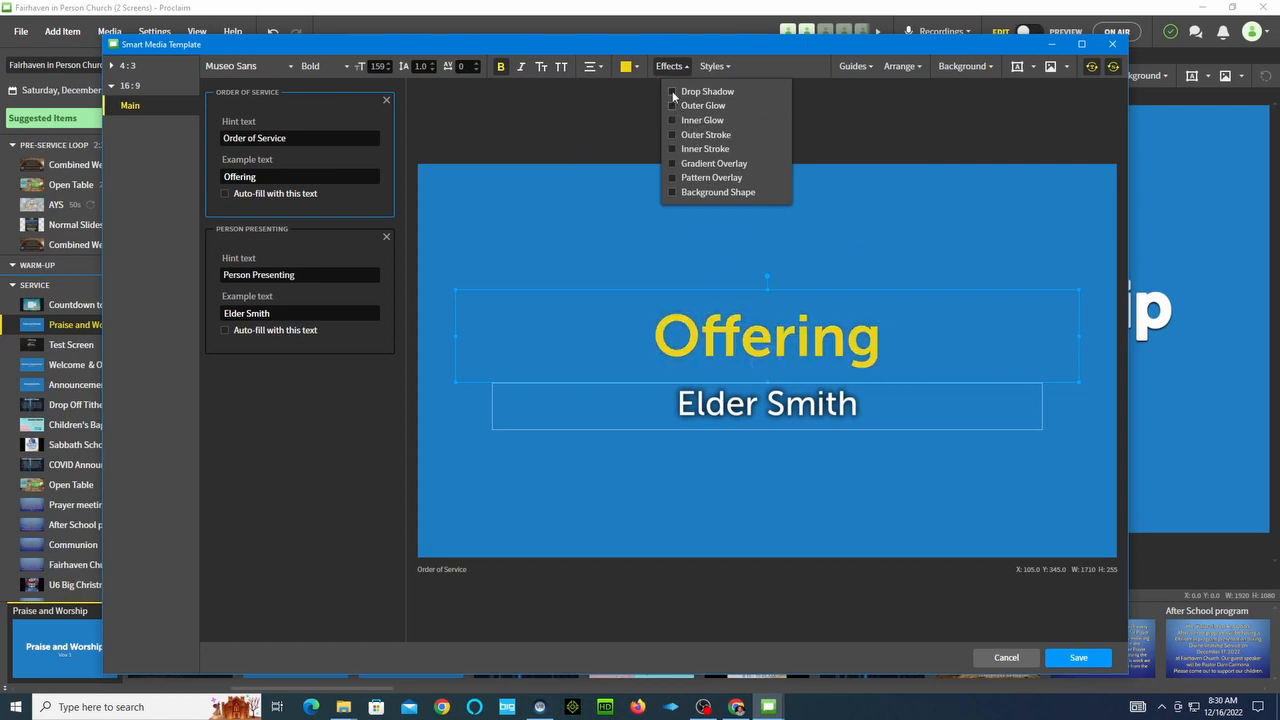
{"action": "left_click", "coordinate": [673, 93]}
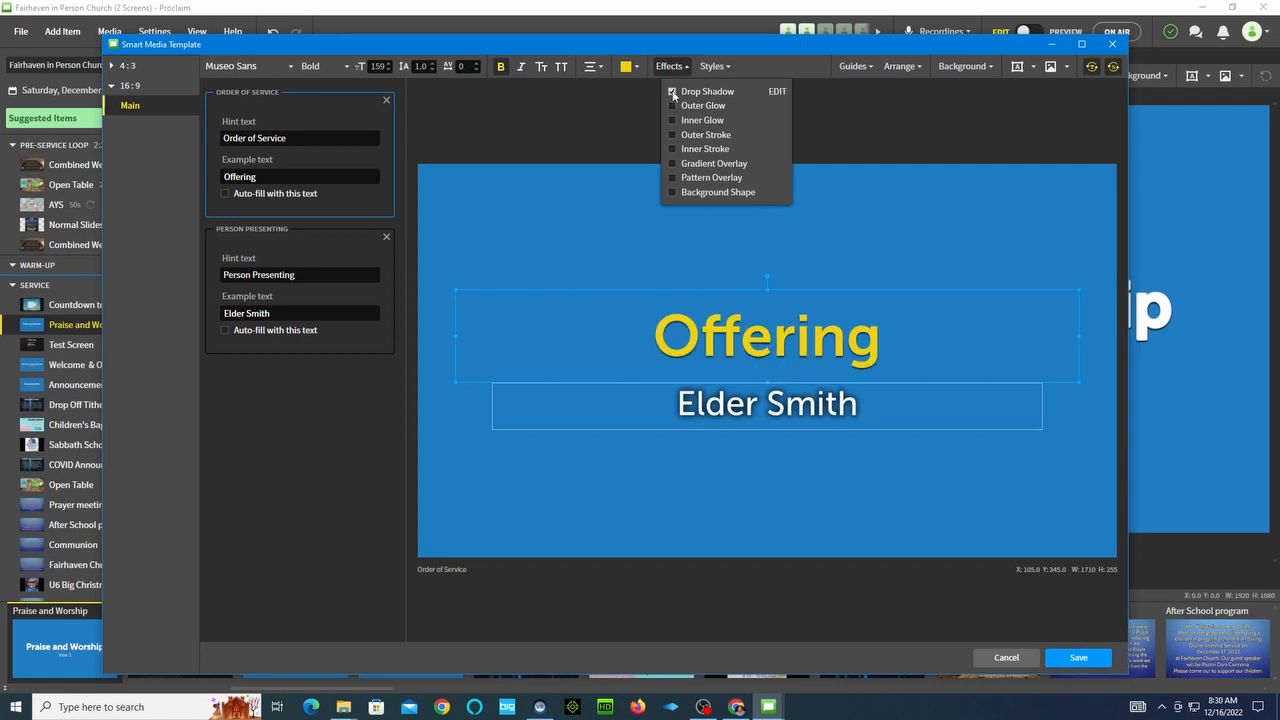
Set the Offering text's drop shadow direction to 300 degrees and its depth to 5 pixels
{"action": "left_click", "coordinate": [776, 93]}
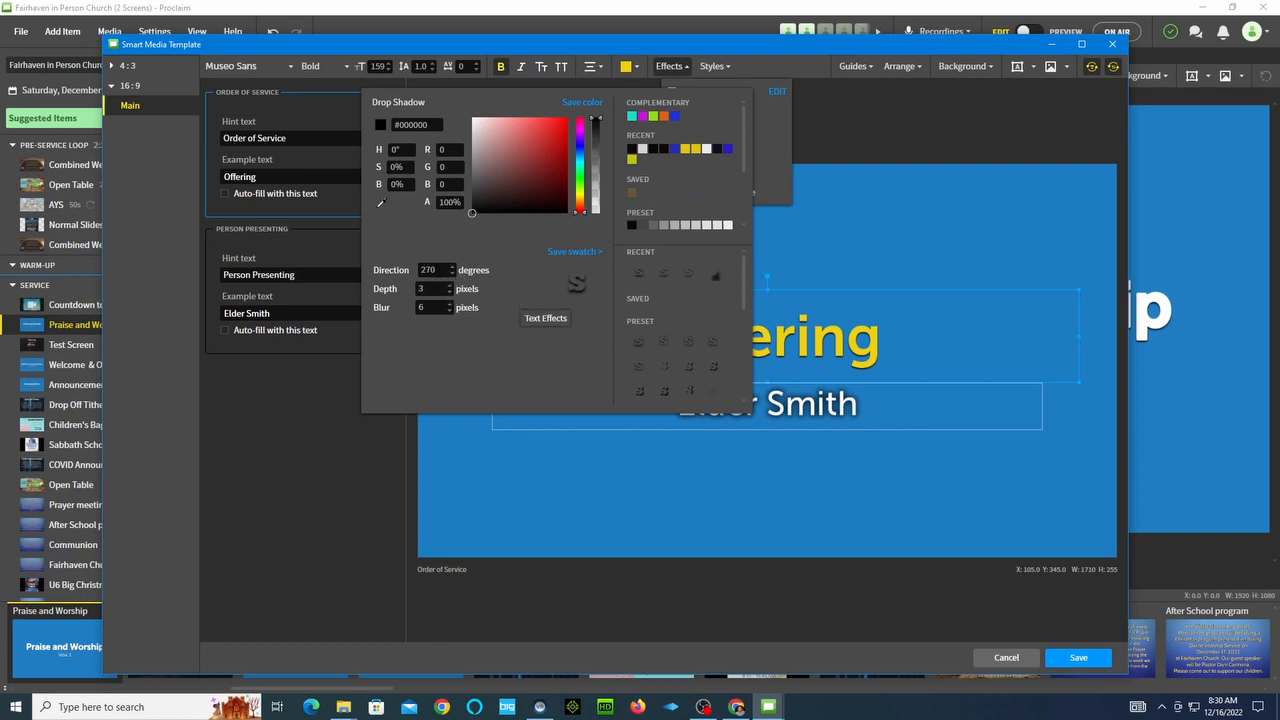
{"action": "double_click", "coordinate": [432, 270]}
{"action": "key", "text": "Tab"}
{"action": "type", "text": "5"}
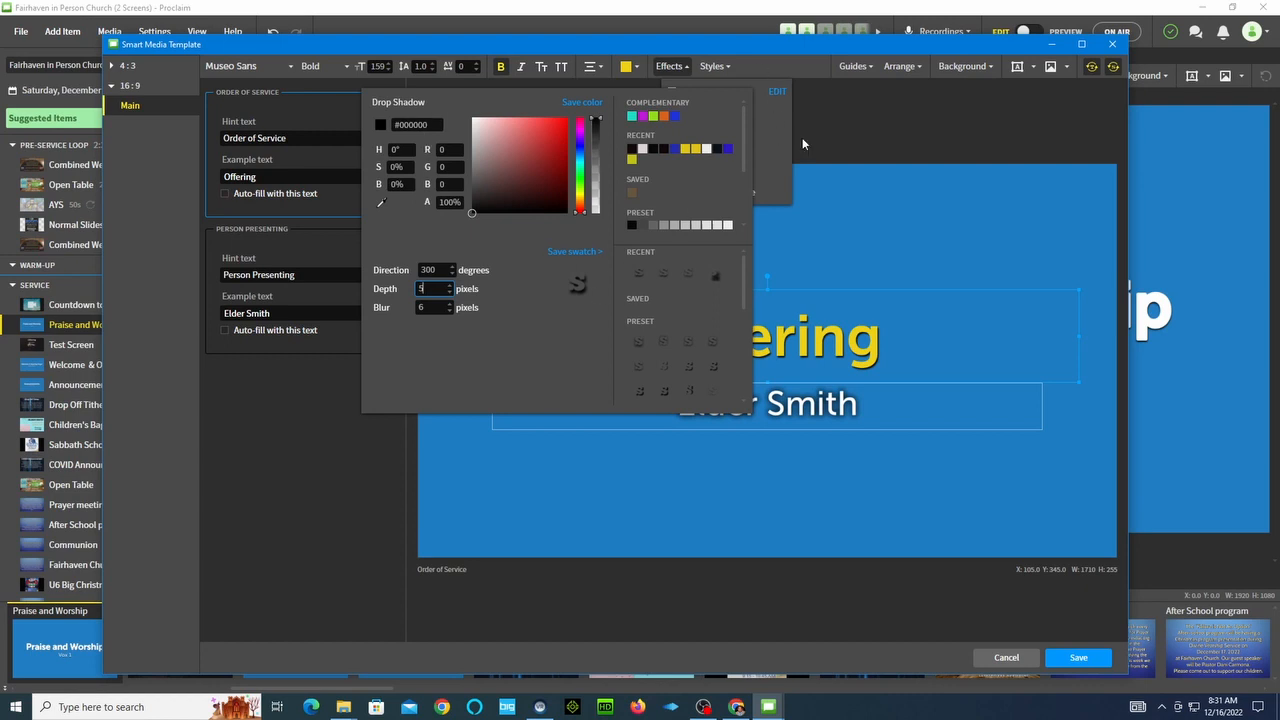
{"action": "left_click", "coordinate": [775, 128]}
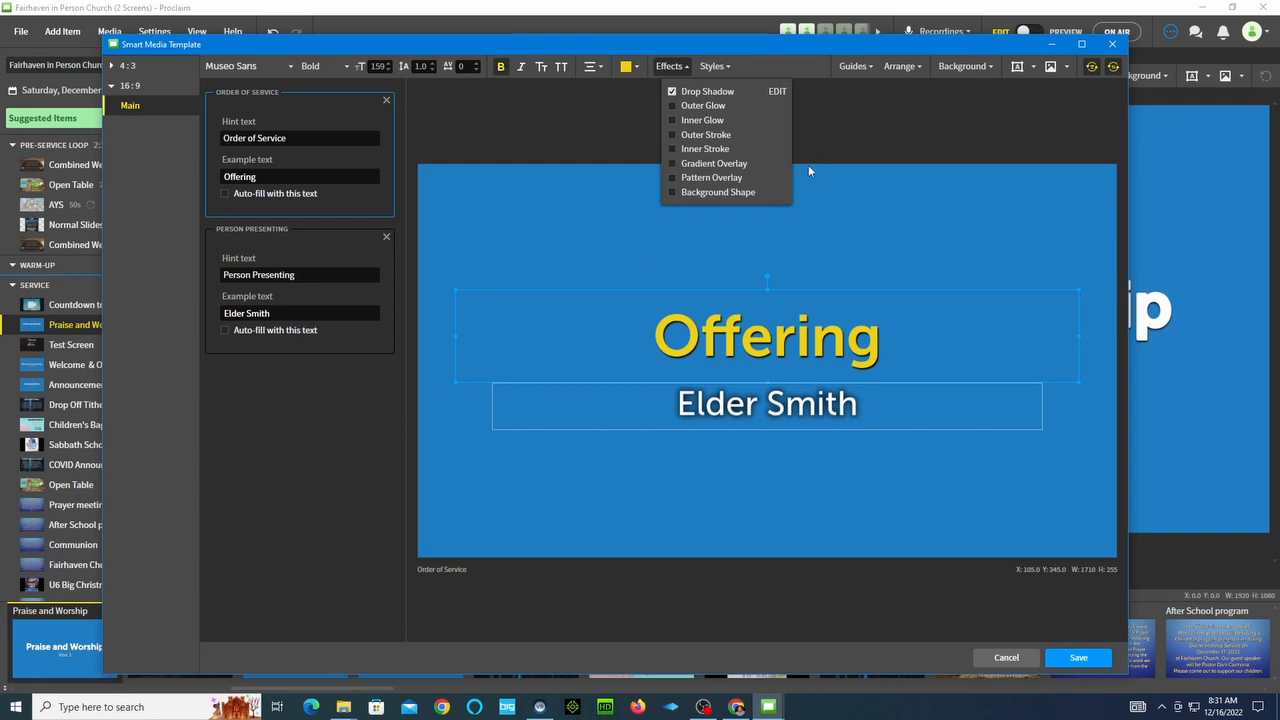
Add an outer stroke to the Offering text
{"action": "left_click", "coordinate": [672, 135]}
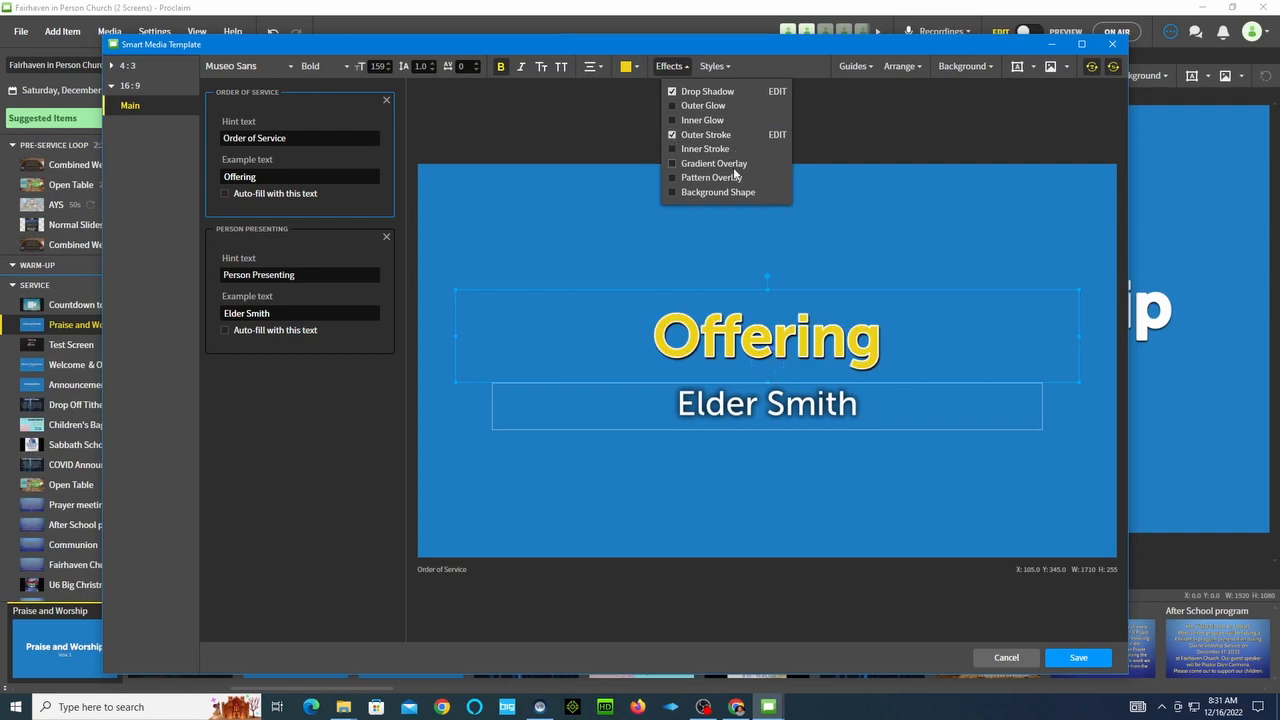
{"action": "left_click", "coordinate": [829, 143]}
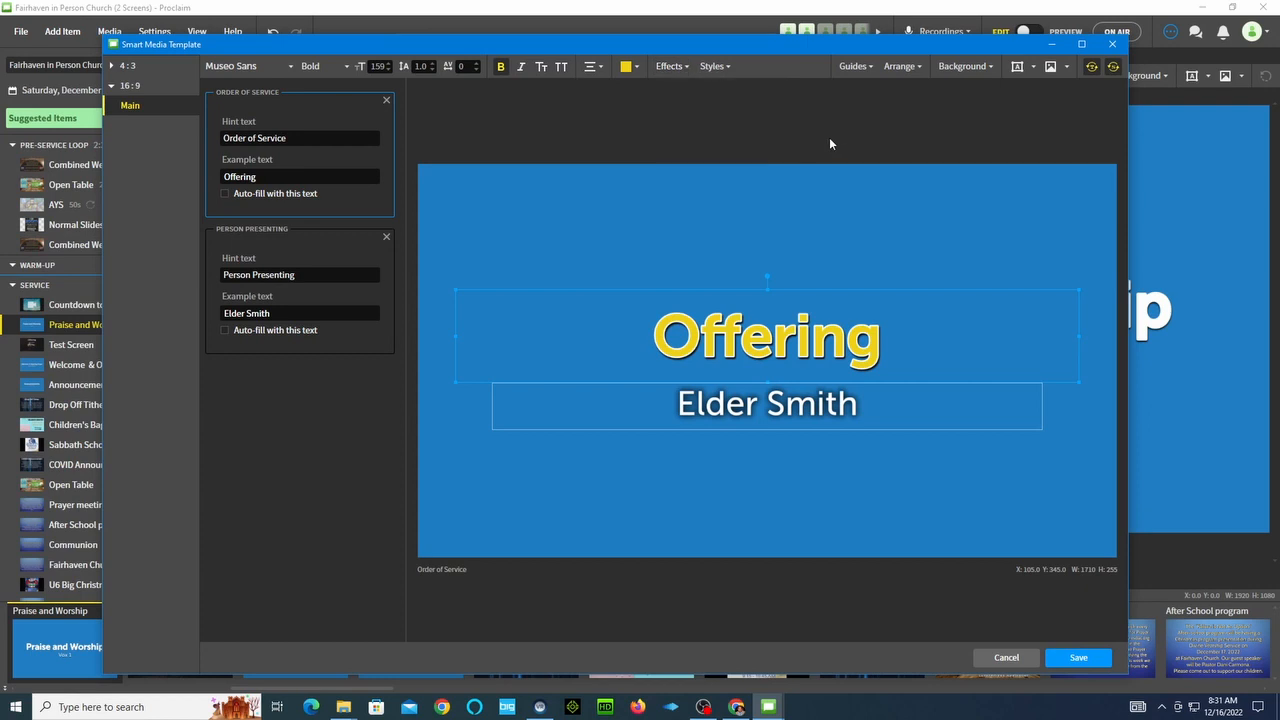
Try the Breezy preset text style on the Offering text and undo it
{"action": "left_click", "coordinate": [730, 66]}
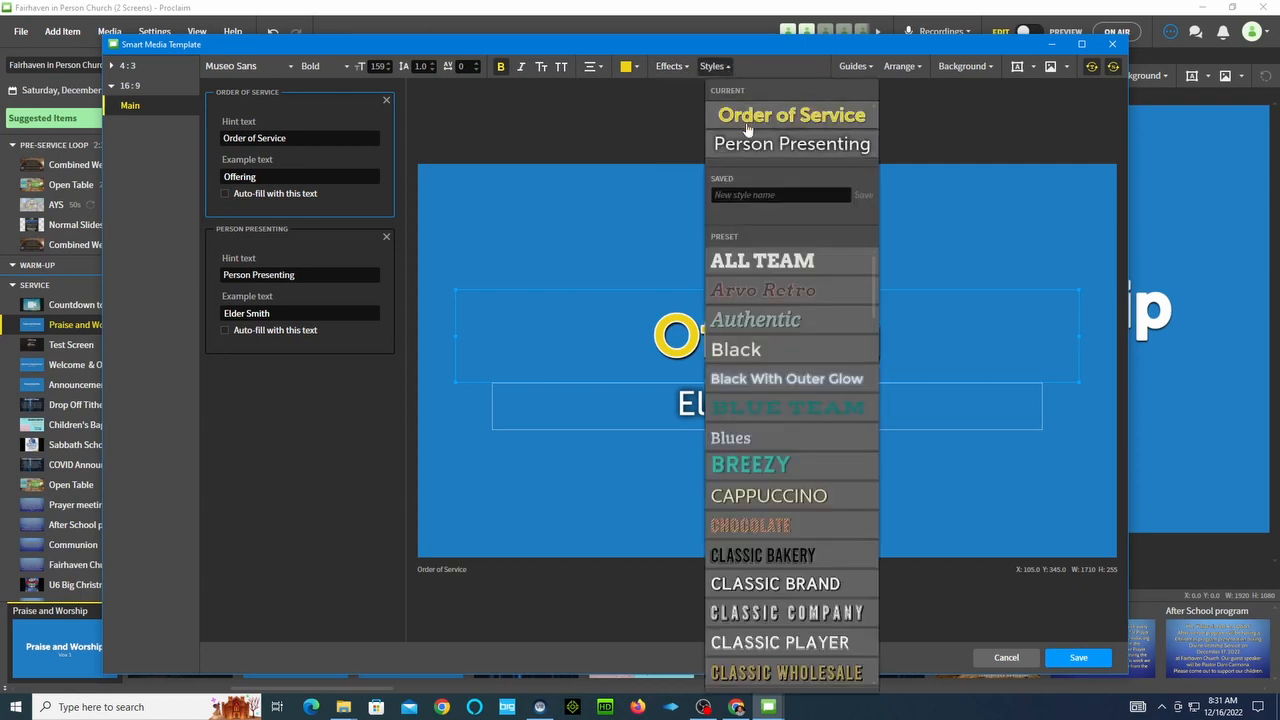
{"action": "left_click", "coordinate": [781, 464]}
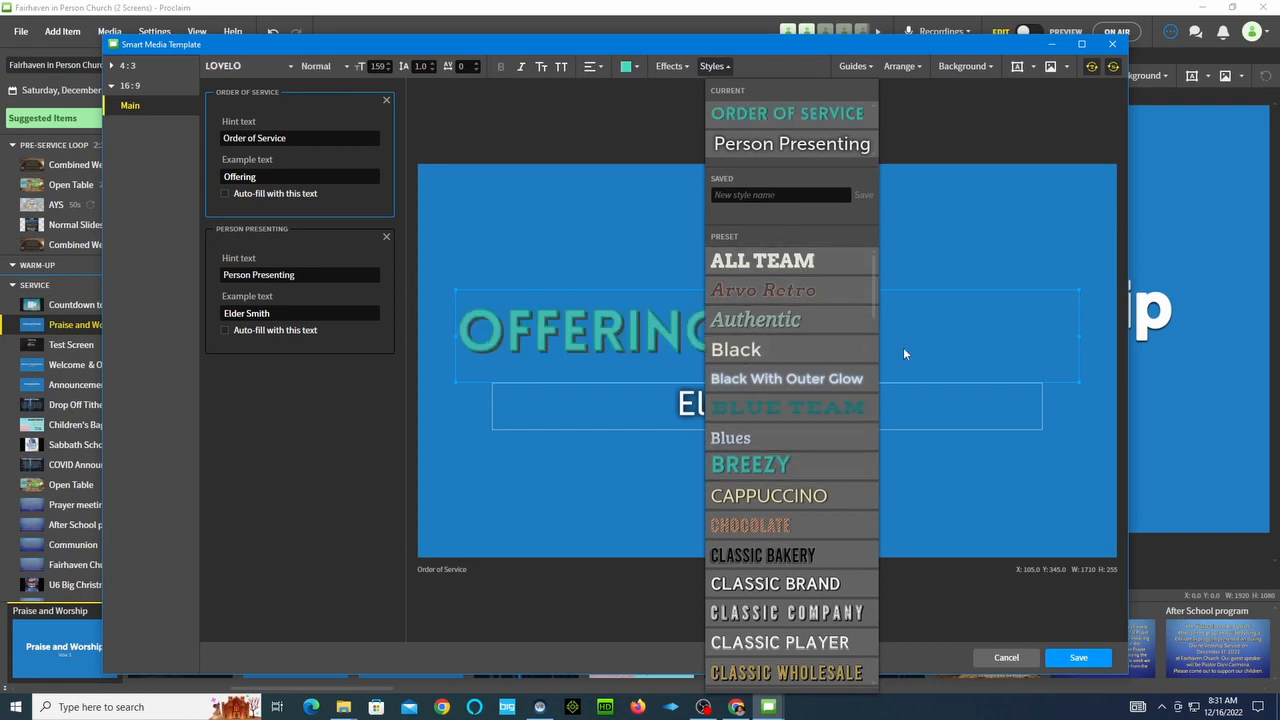
{"action": "left_click", "coordinate": [927, 201]}
{"action": "left_click", "coordinate": [928, 204]}
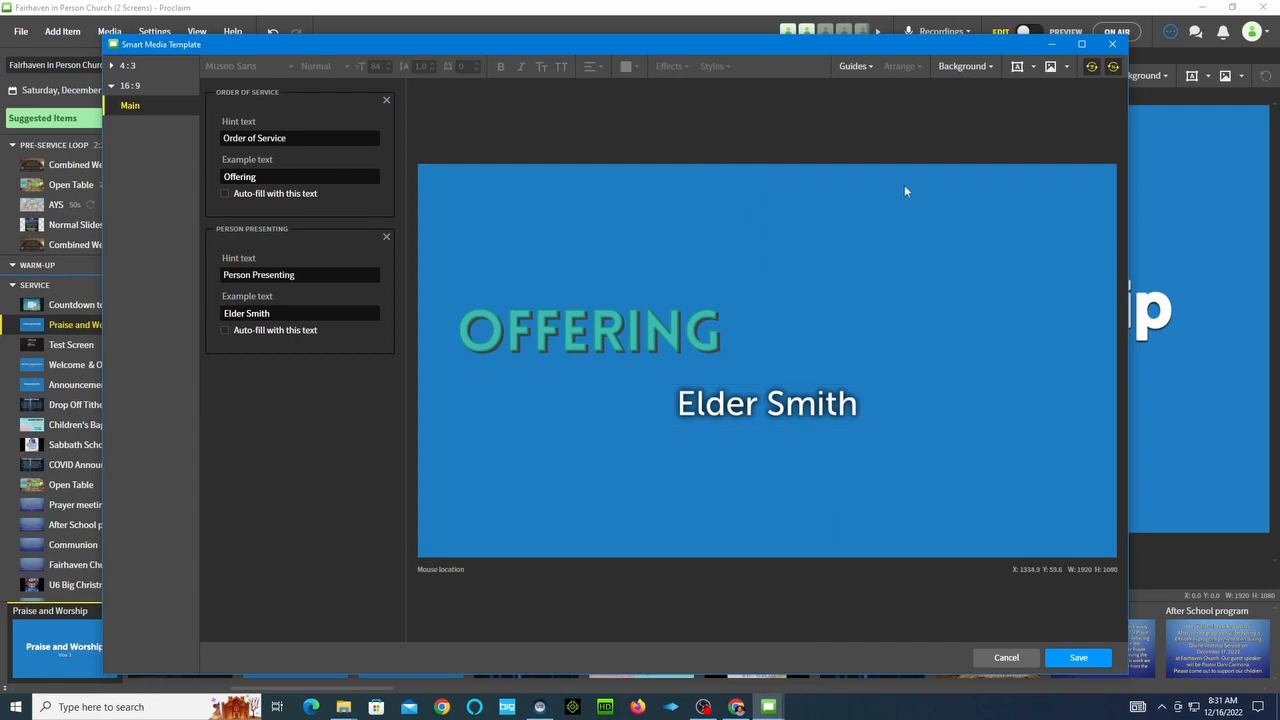
{"action": "key", "text": "ctrl+z"}
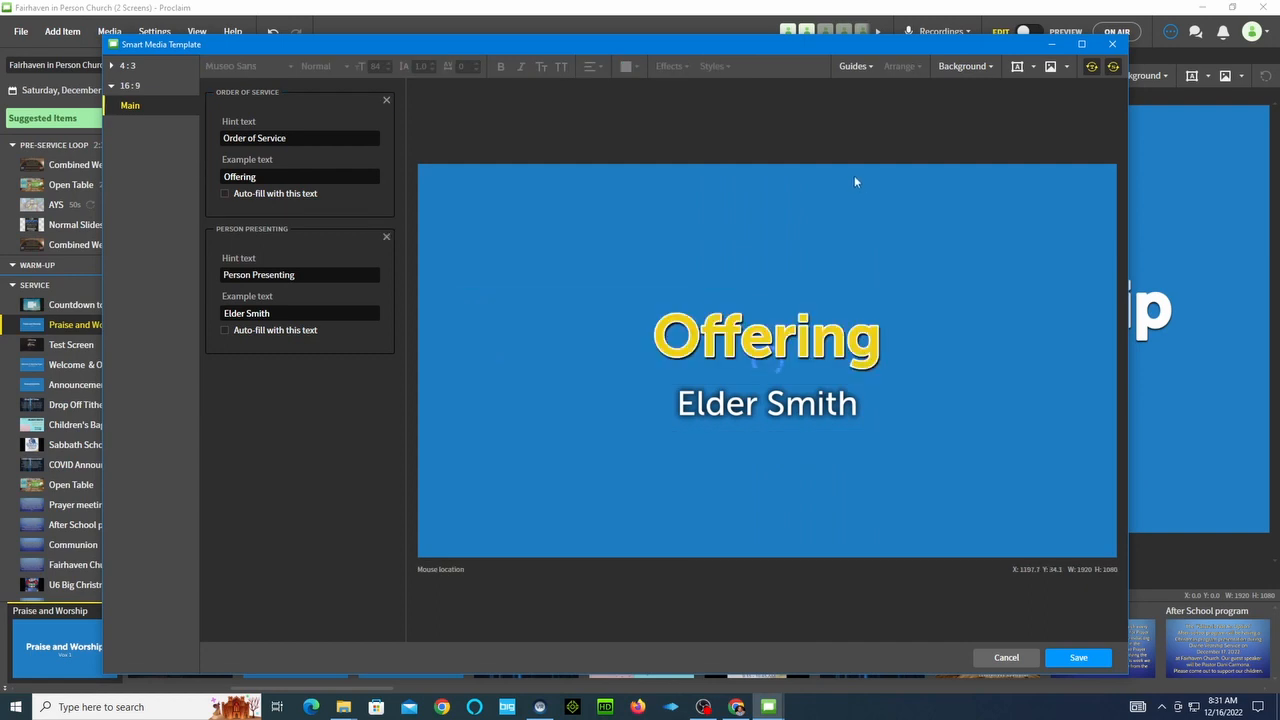
{"action": "left_click", "coordinate": [988, 67]}
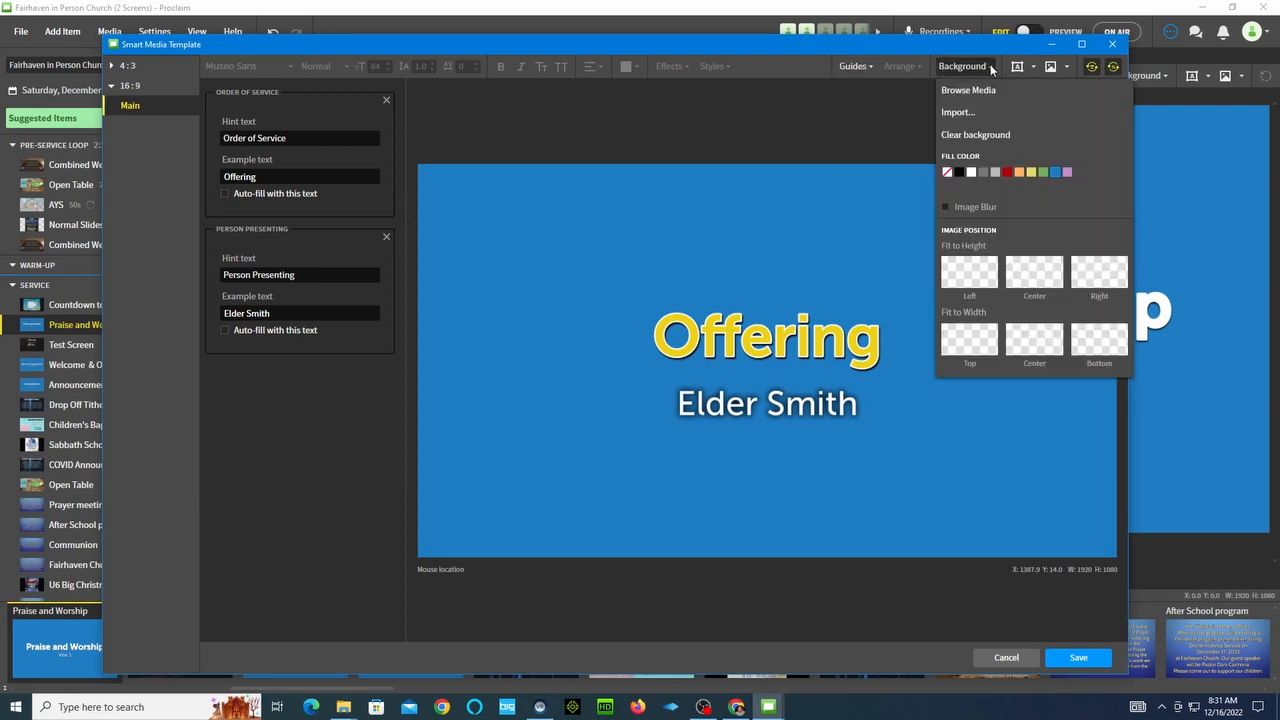
{"action": "left_click", "coordinate": [1002, 47]}
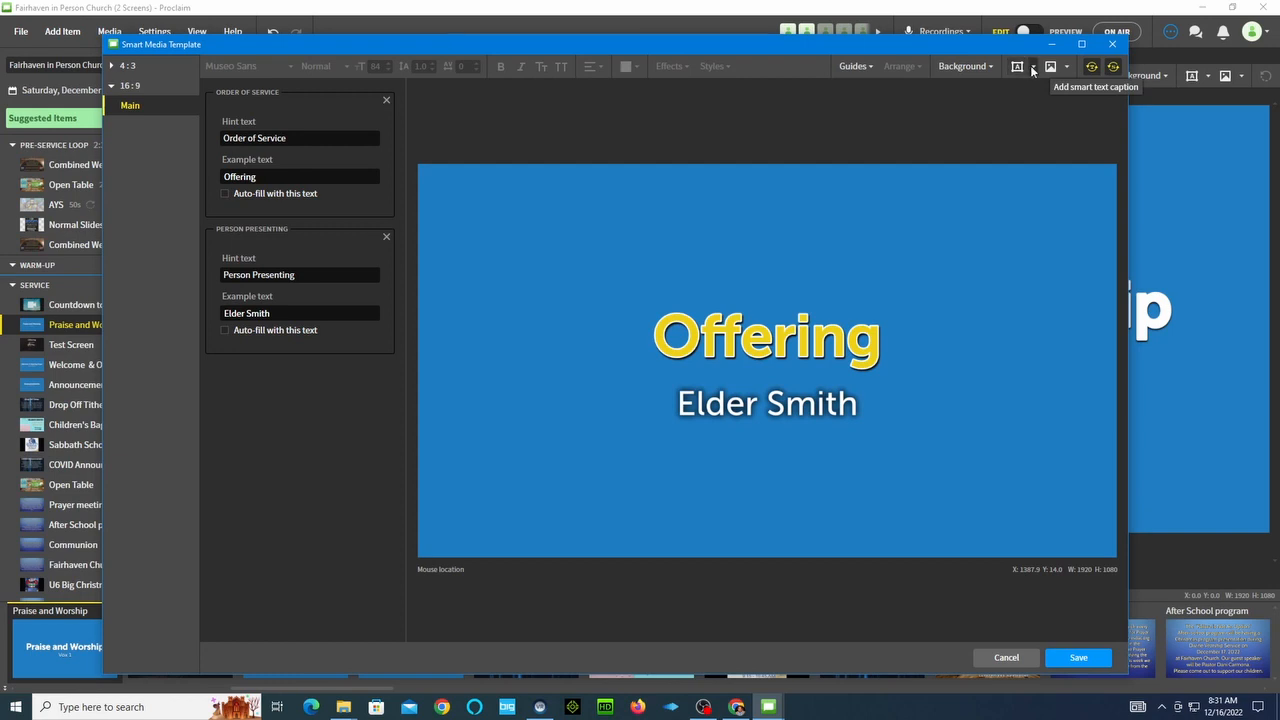
Add a text box with middle-center alignment and place it horizontally centered just below the presenter text
{"action": "left_click", "coordinate": [1033, 68]}
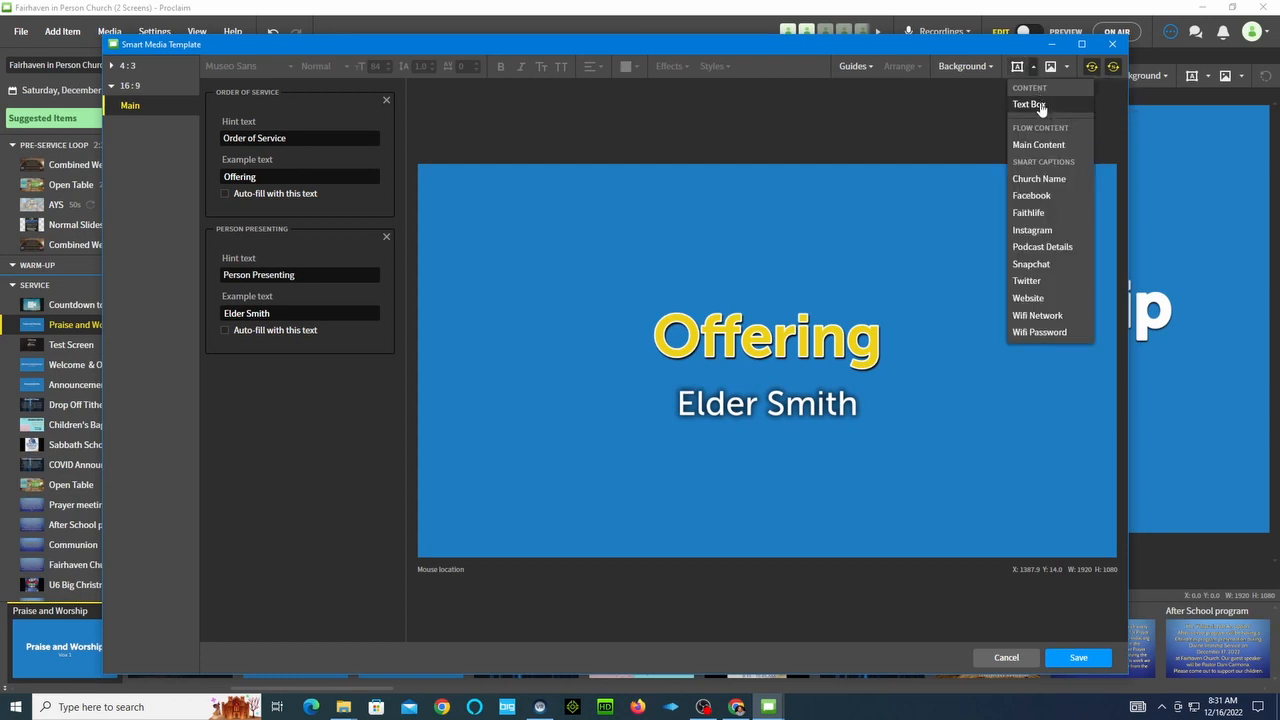
{"action": "left_click", "coordinate": [1030, 104]}
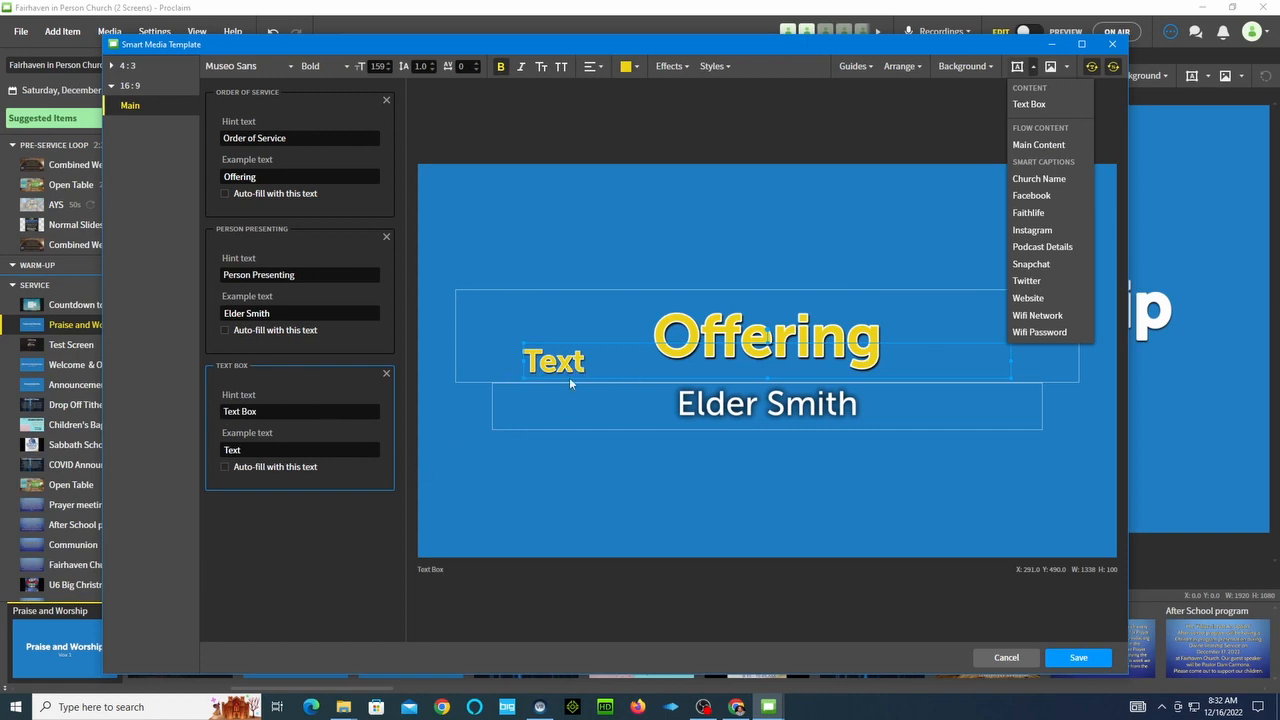
{"action": "left_click_drag", "start_coordinate": [569, 369], "coordinate": [580, 480]}
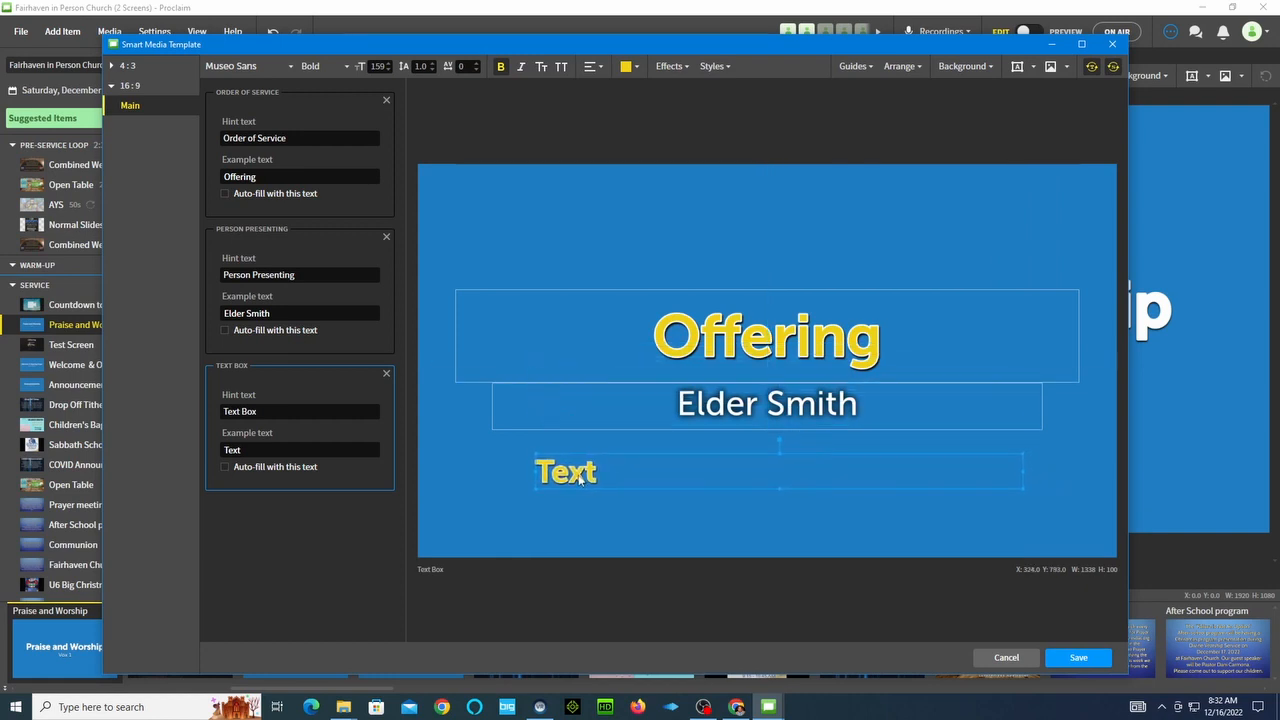
{"action": "left_click", "coordinate": [594, 67]}
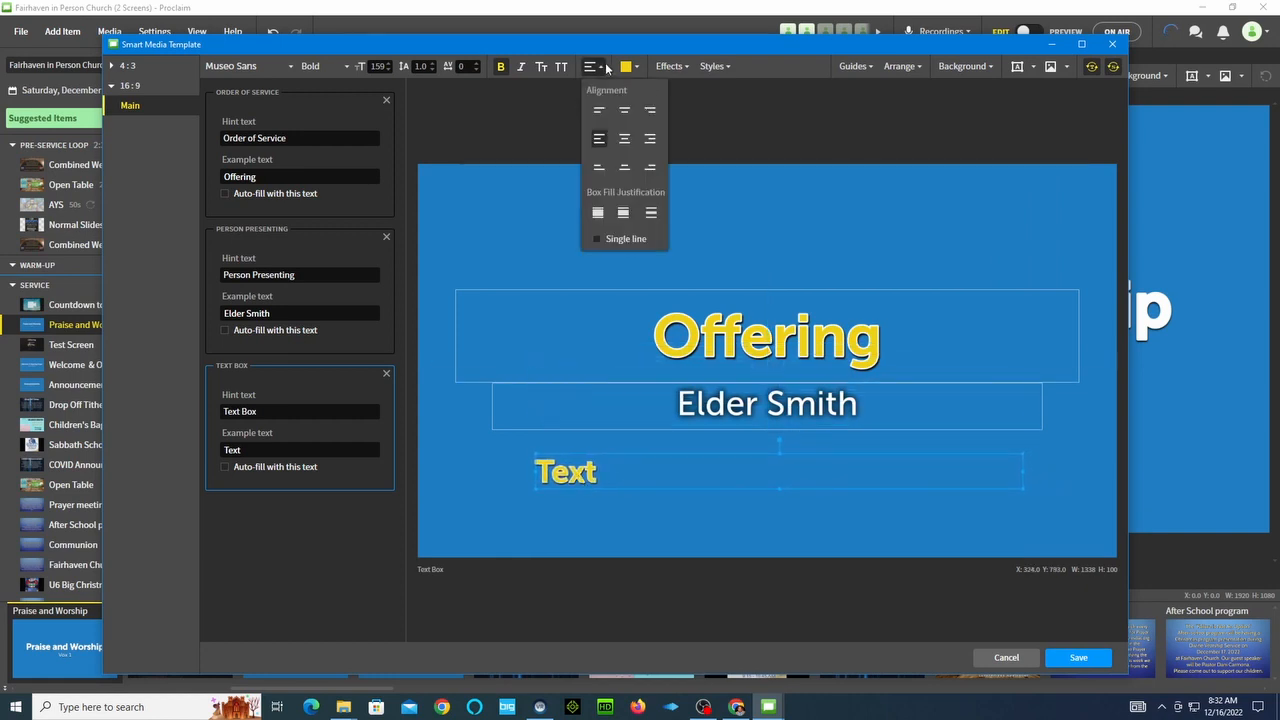
{"action": "left_click", "coordinate": [625, 139]}
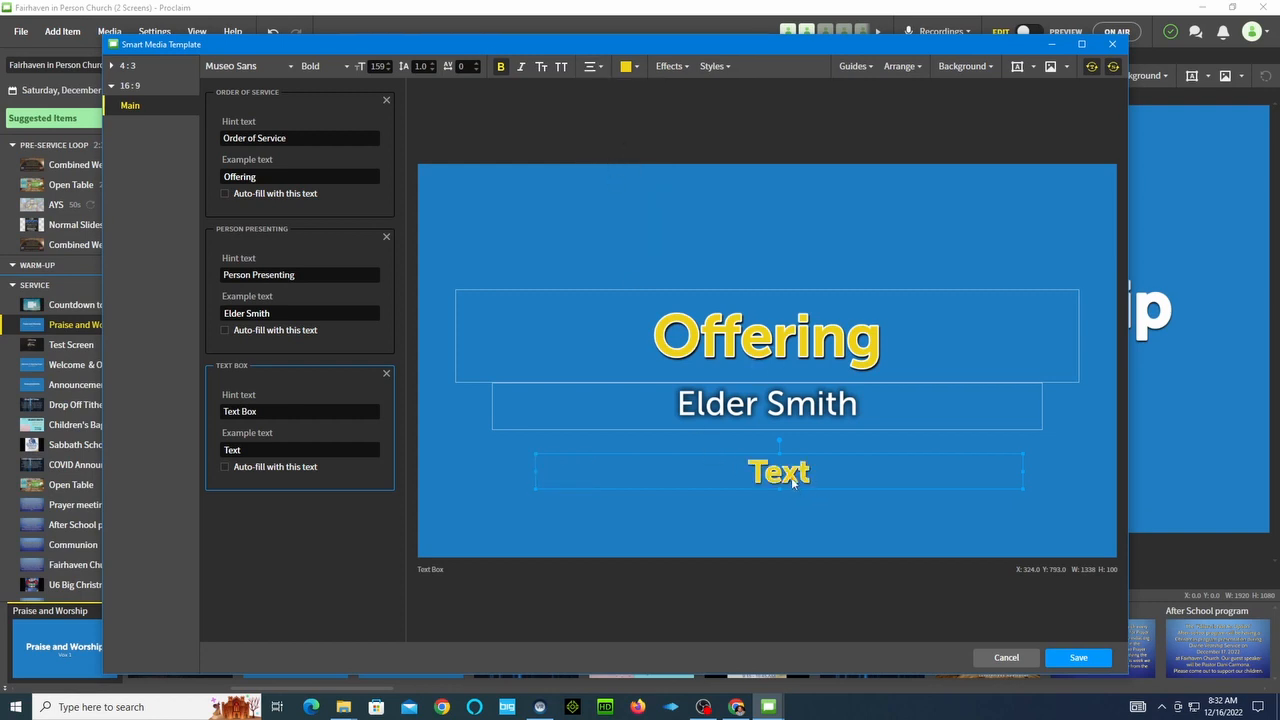
{"action": "left_click_drag", "start_coordinate": [791, 477], "coordinate": [781, 469]}
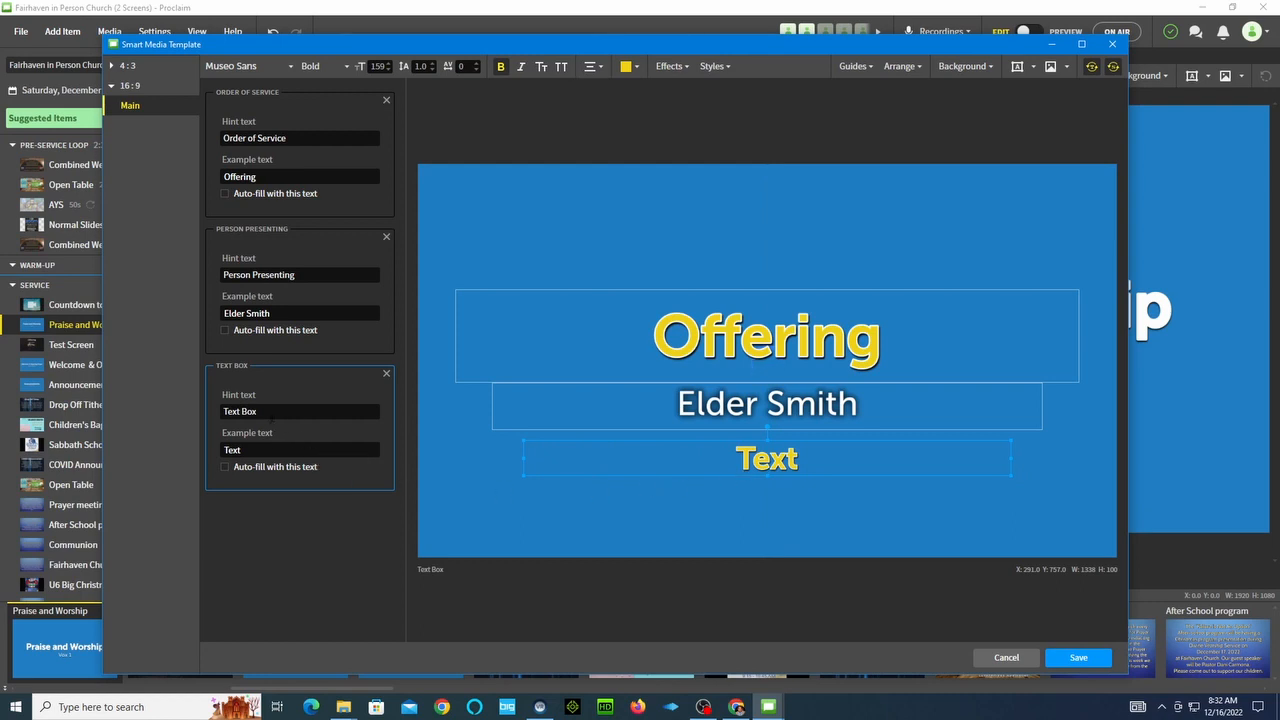
Set both the hint text and the example text of the new text box to Fairhaven Church
{"action": "left_click", "coordinate": [271, 412]}
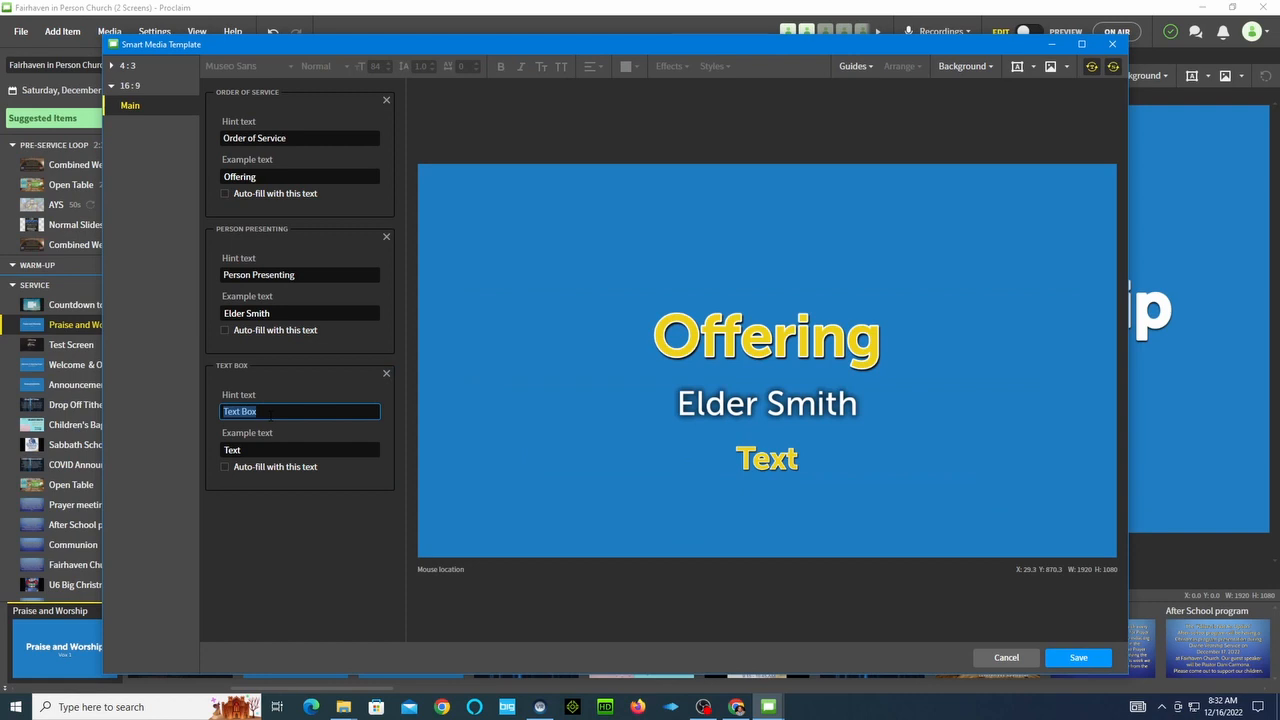
{"action": "type", "text": "Fairhaven Church"}
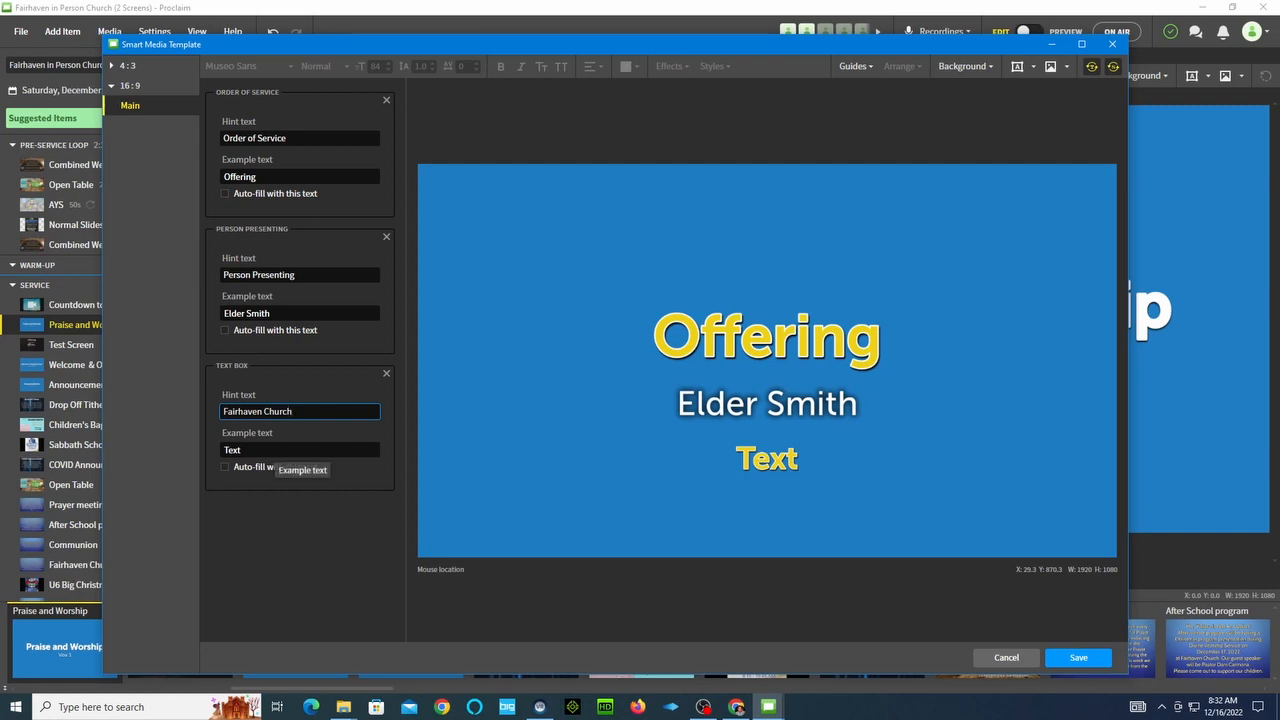
{"action": "left_click_drag", "start_coordinate": [293, 411], "coordinate": [222, 411]}
{"action": "key", "text": "ctrl+c"}
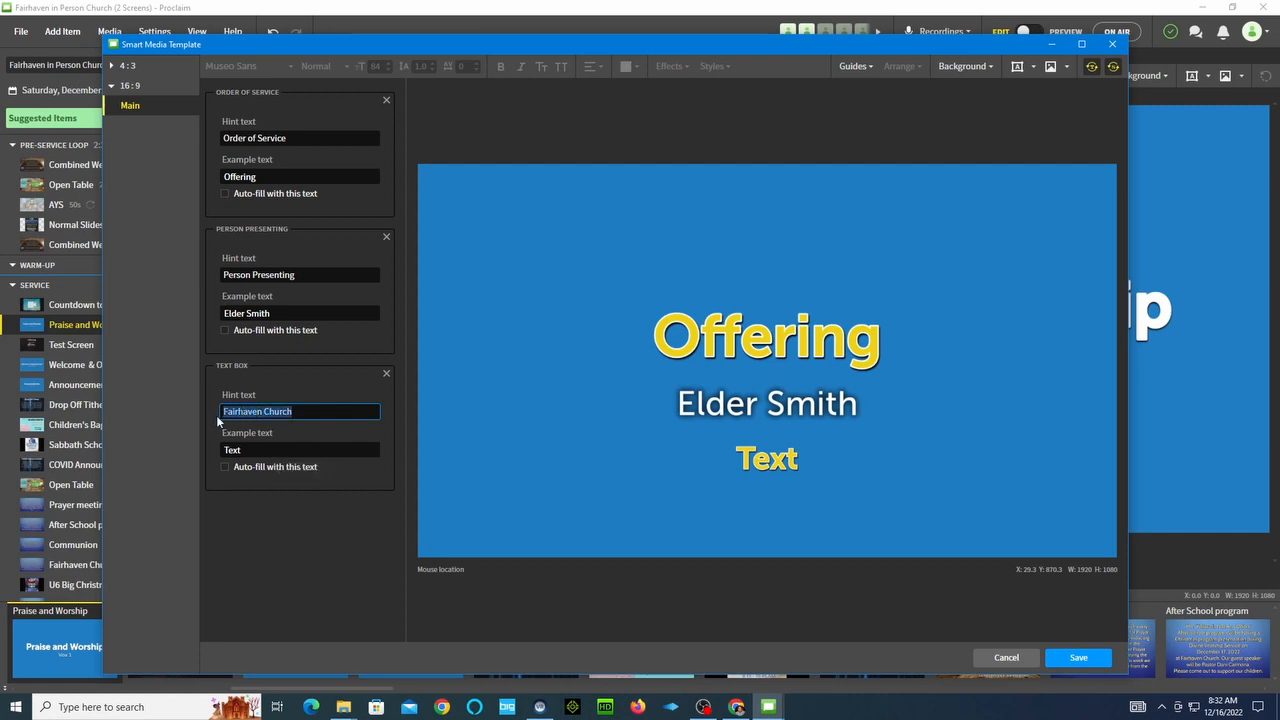
{"action": "left_click", "coordinate": [240, 454]}
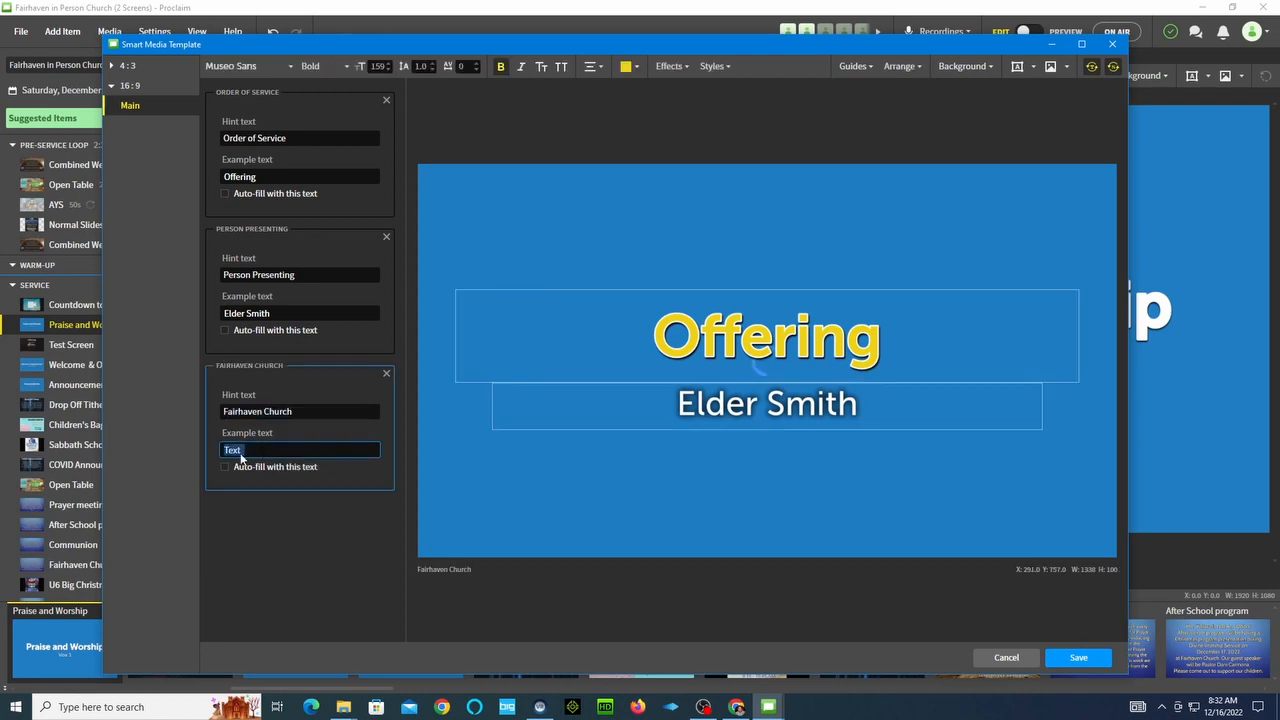
{"action": "key", "text": "ctrl+v"}
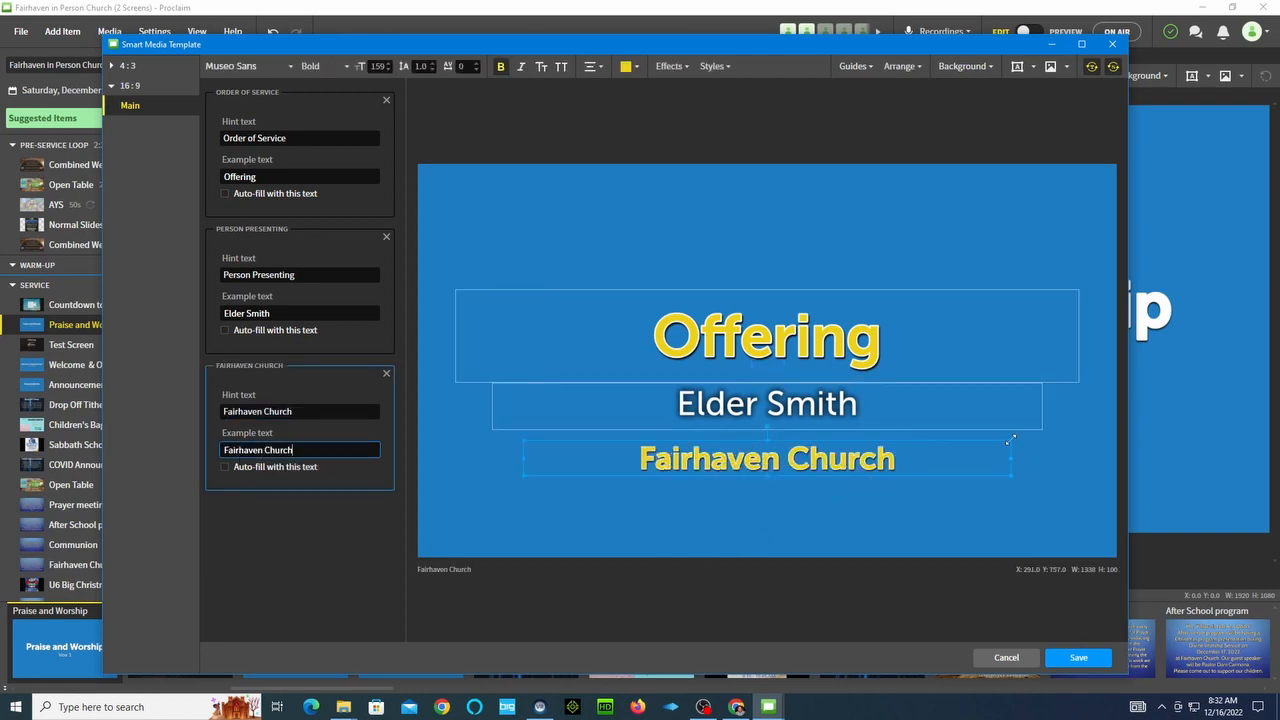
Shrink the Fairhaven Church text box to about 947 by 73 and center it directly beneath the presenter text at about X 487, Y 715
{"action": "left_click_drag", "start_coordinate": [1010, 438], "coordinate": [870, 452]}
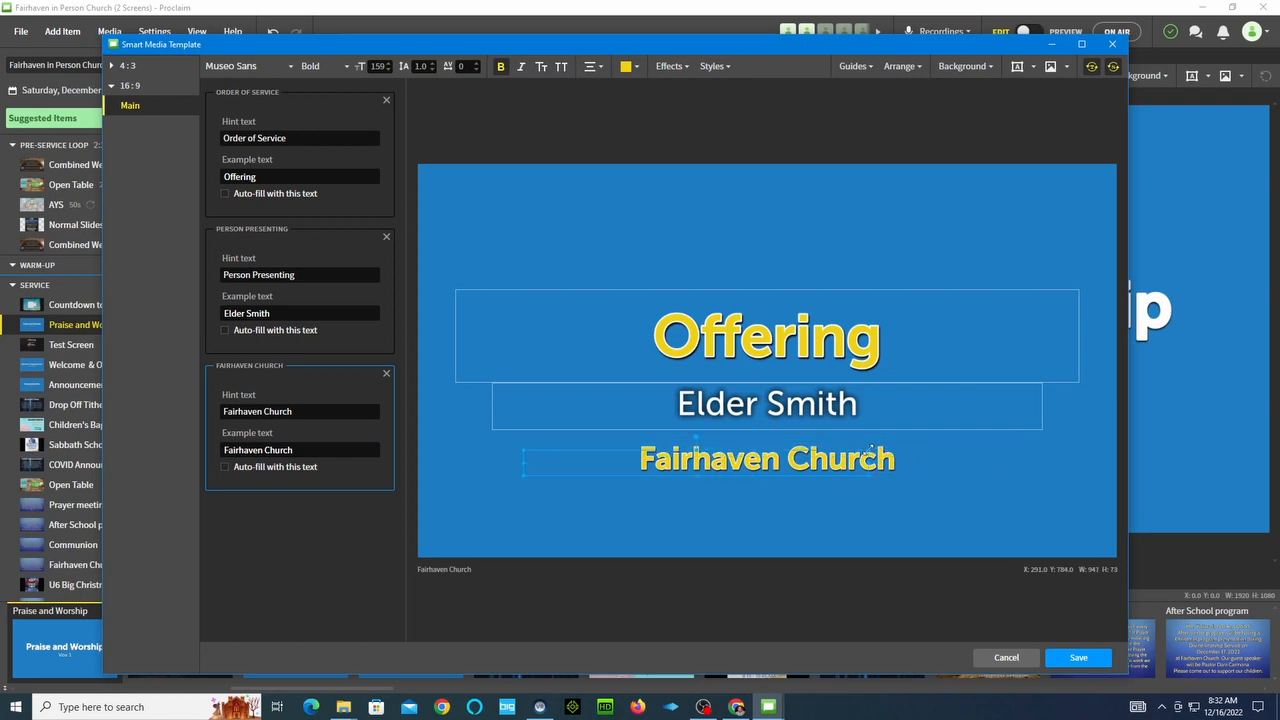
{"action": "left_click_drag", "start_coordinate": [733, 468], "coordinate": [799, 446]}
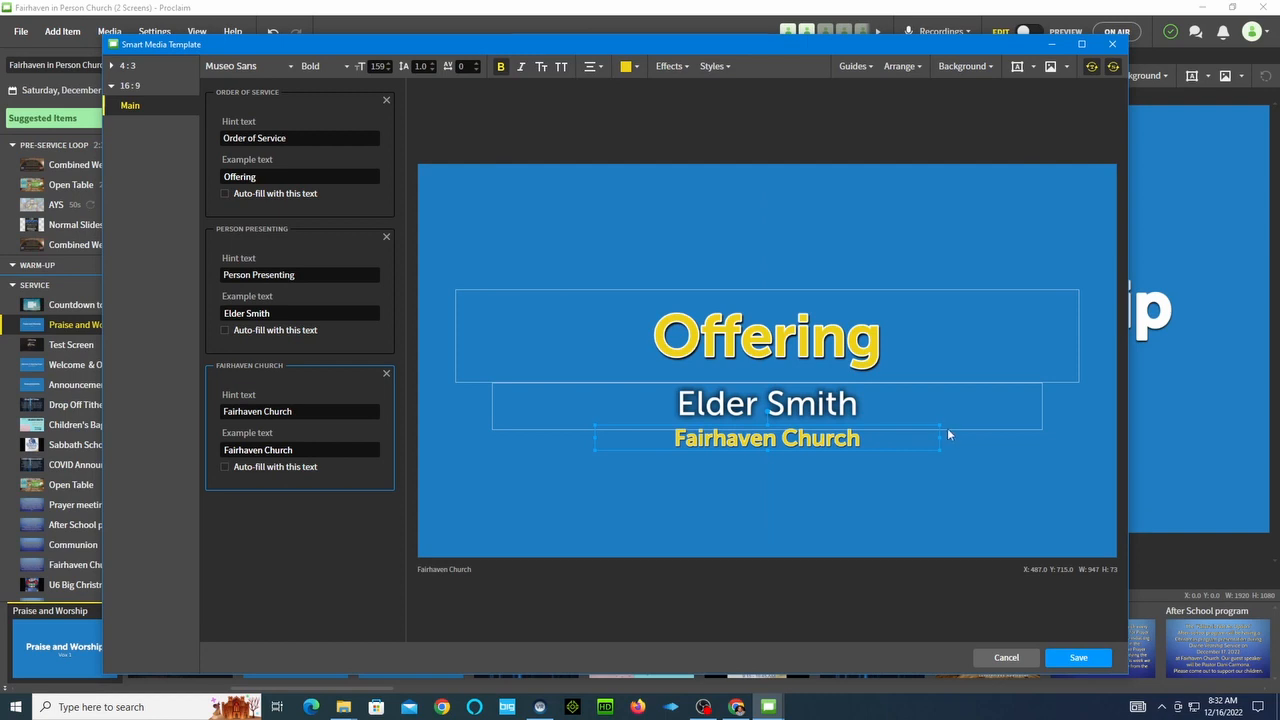
{"action": "left_click", "coordinate": [866, 506]}
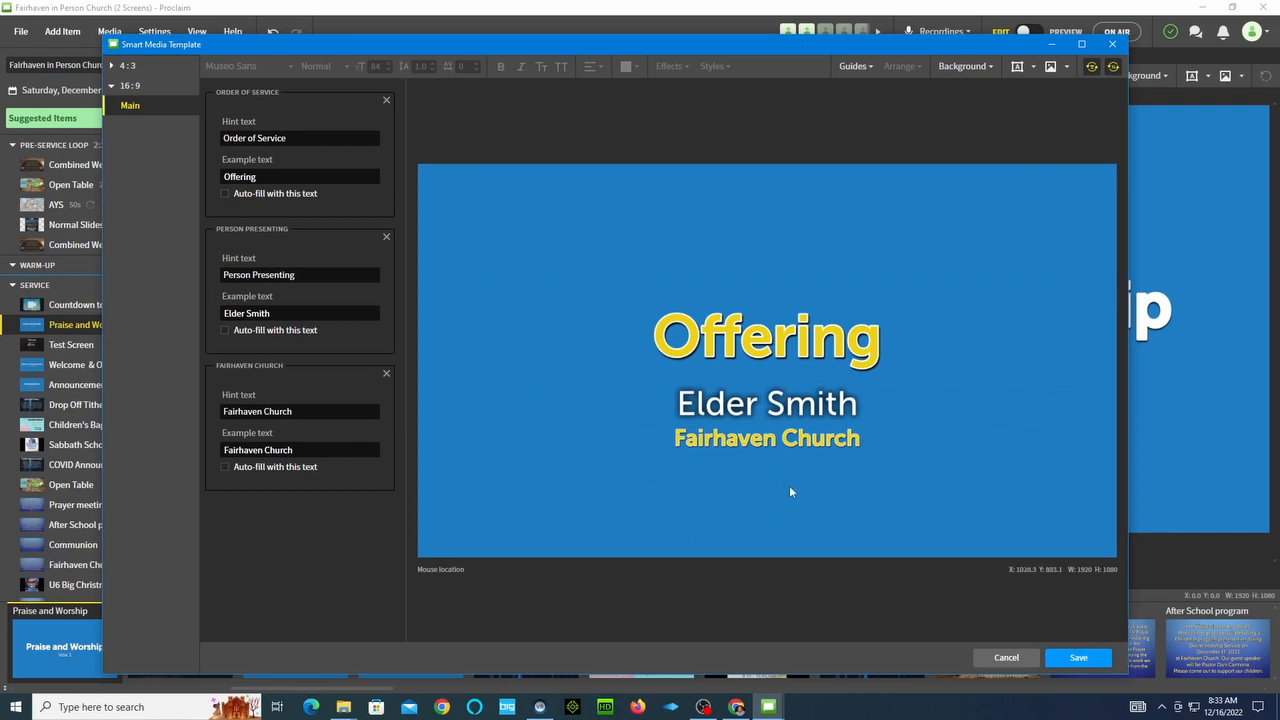
Save the smart media template with the title Test Title 2
{"action": "left_click", "coordinate": [1076, 658]}
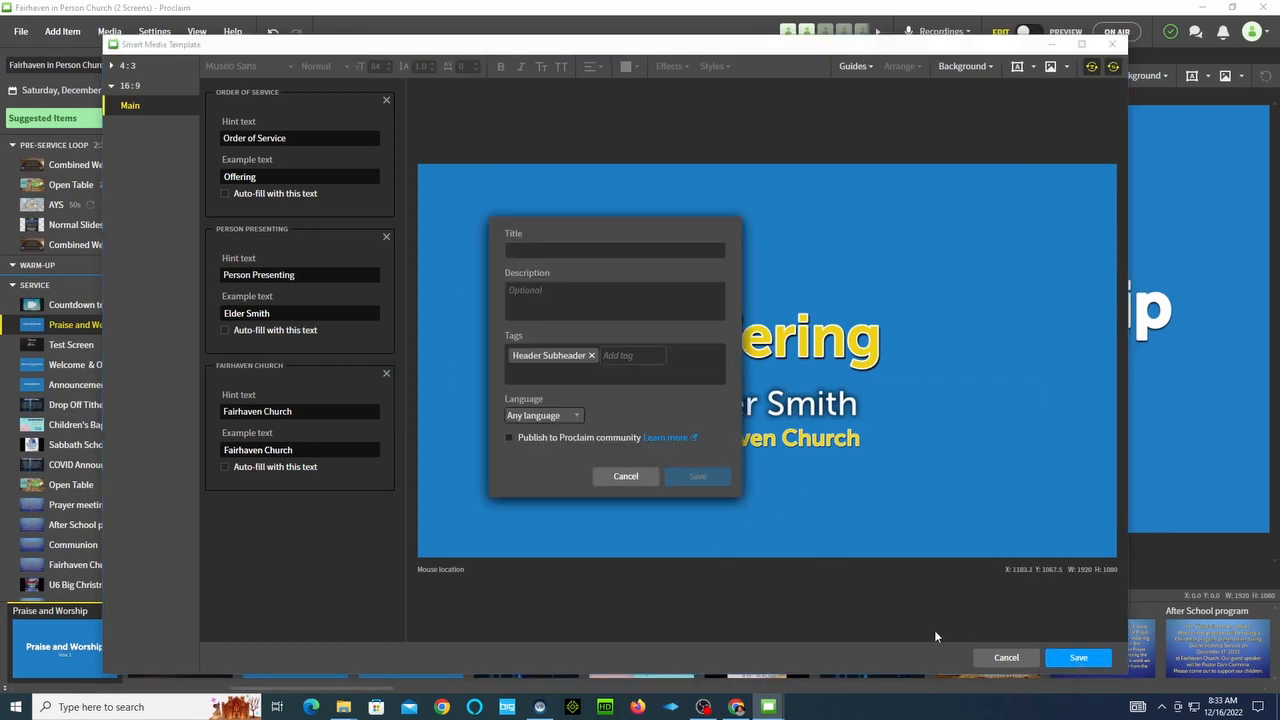
{"action": "left_click", "coordinate": [553, 250]}
{"action": "type", "text": "Test"}
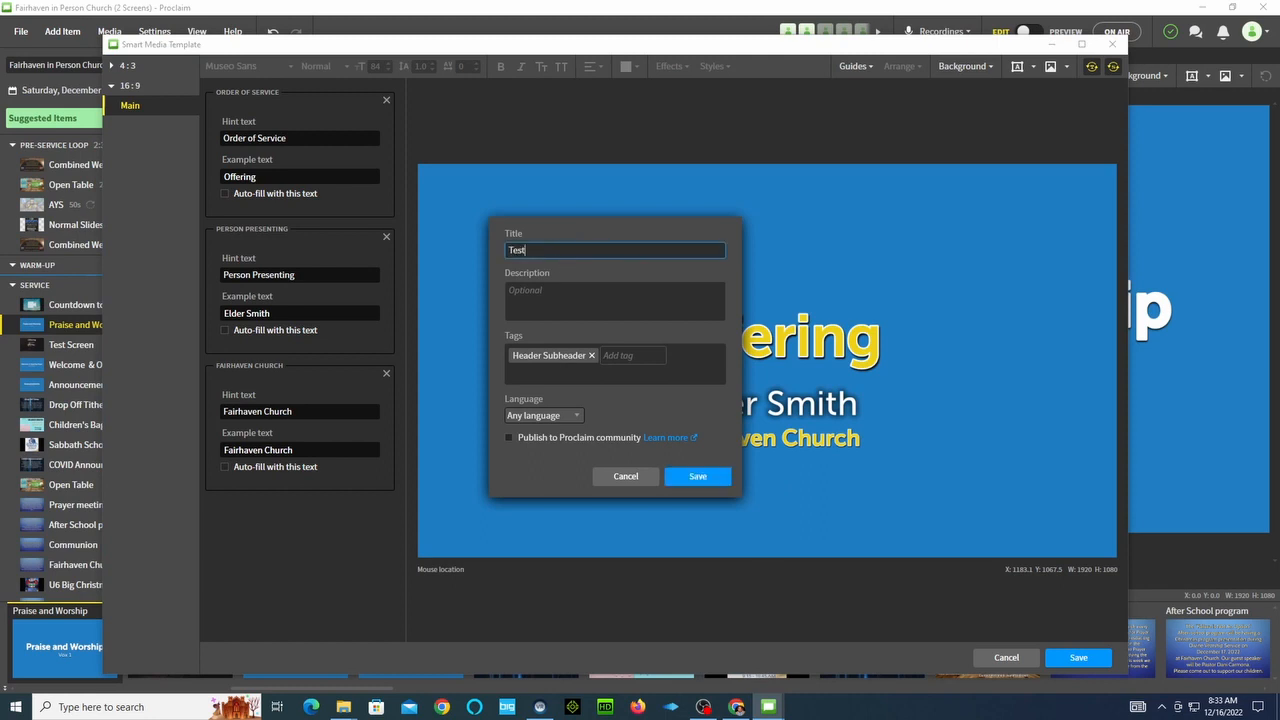
{"action": "type", "text": " Title 2"}
{"action": "left_click", "coordinate": [704, 478]}
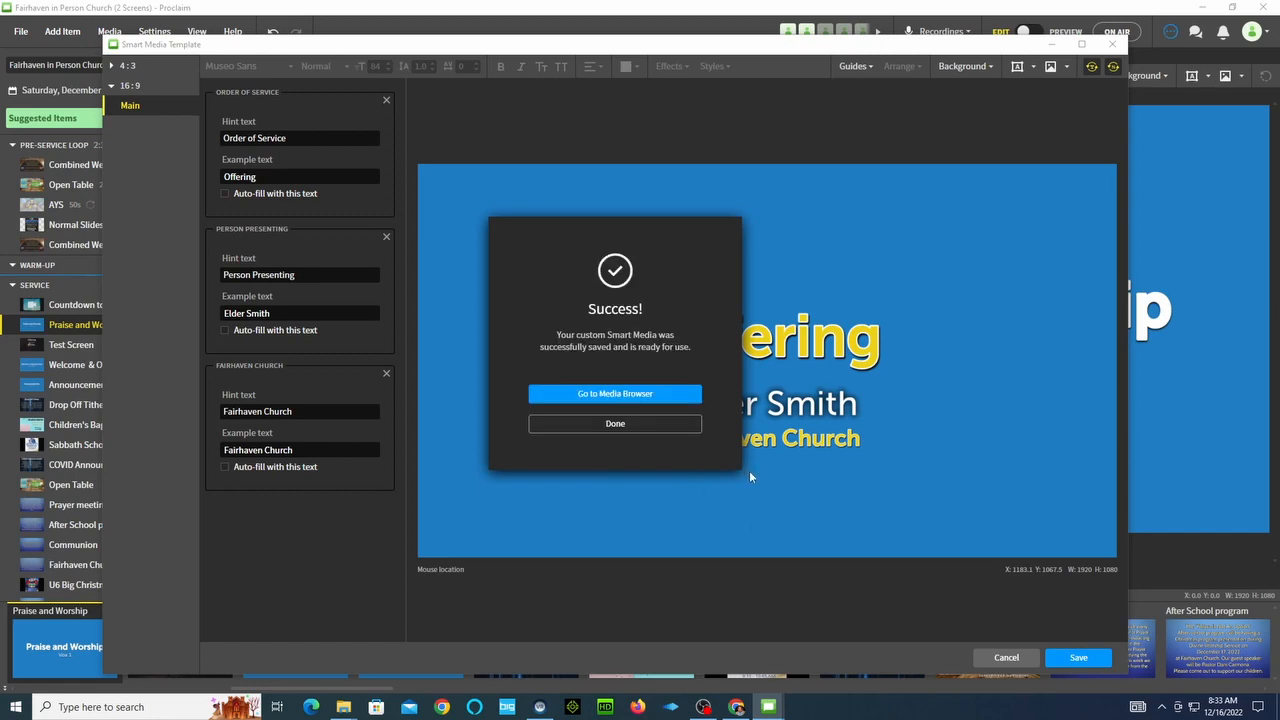
Go to the saved Test Title 2 template in the media browser and add it to the service as a new content item
{"action": "left_click", "coordinate": [645, 399]}
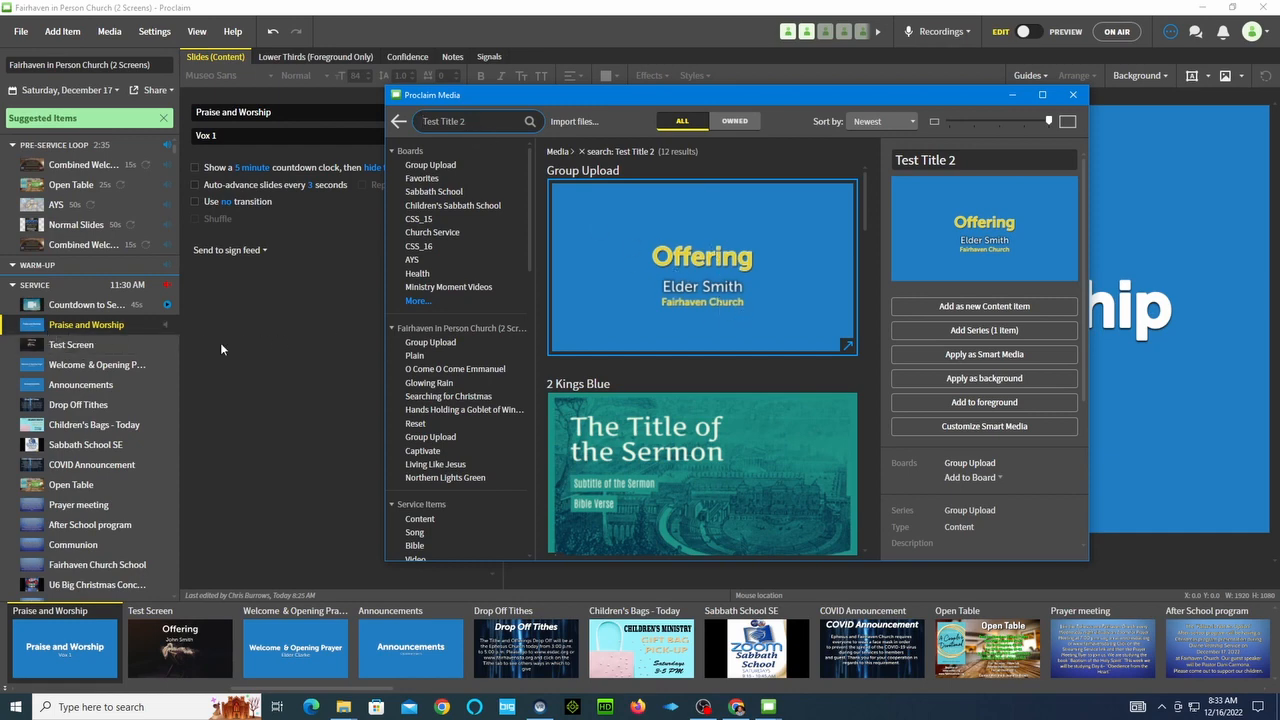
{"action": "left_click", "coordinate": [991, 316]}
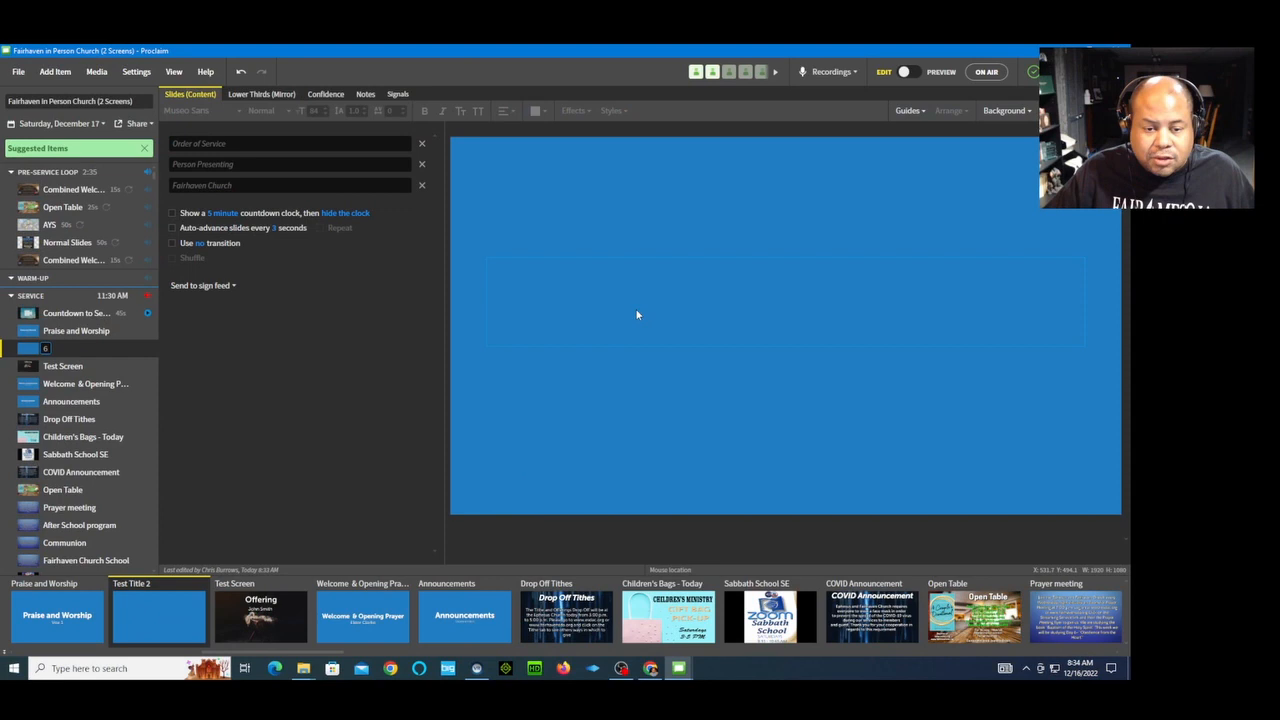
Check the new item's lower thirds output settings and return to its main slide content
{"action": "left_click", "coordinate": [636, 309]}
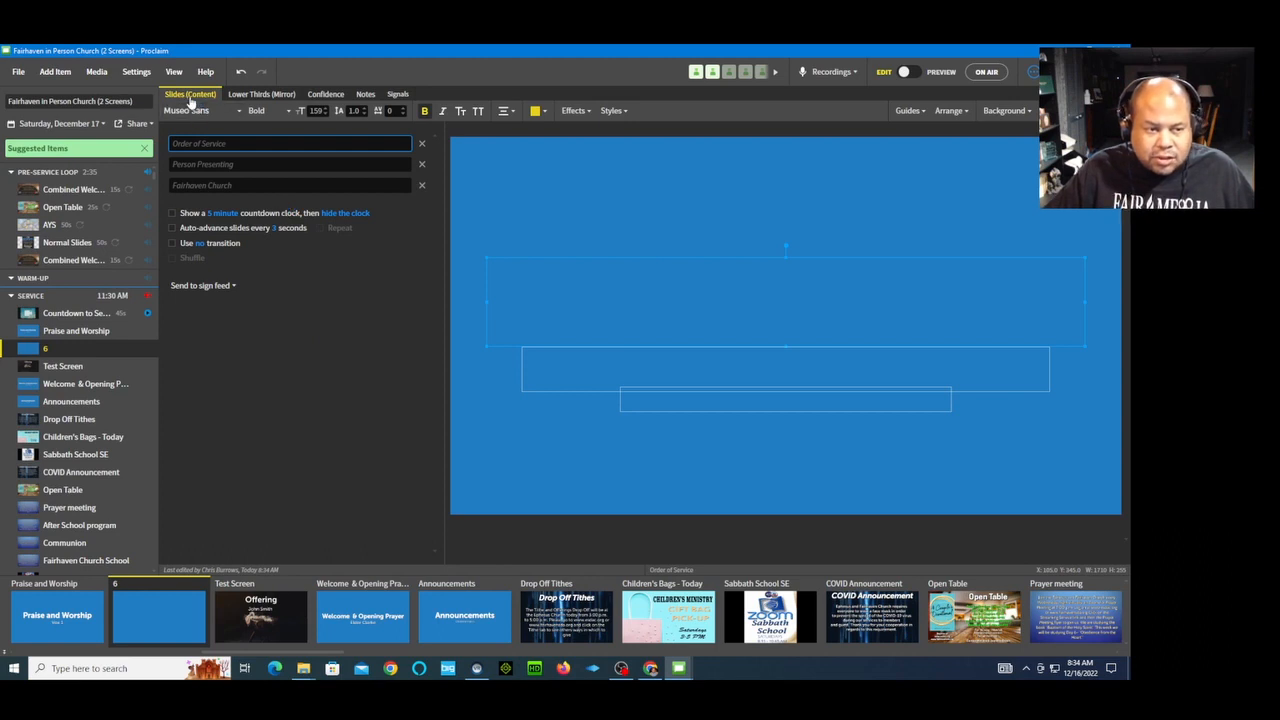
{"action": "left_click", "coordinate": [260, 94]}
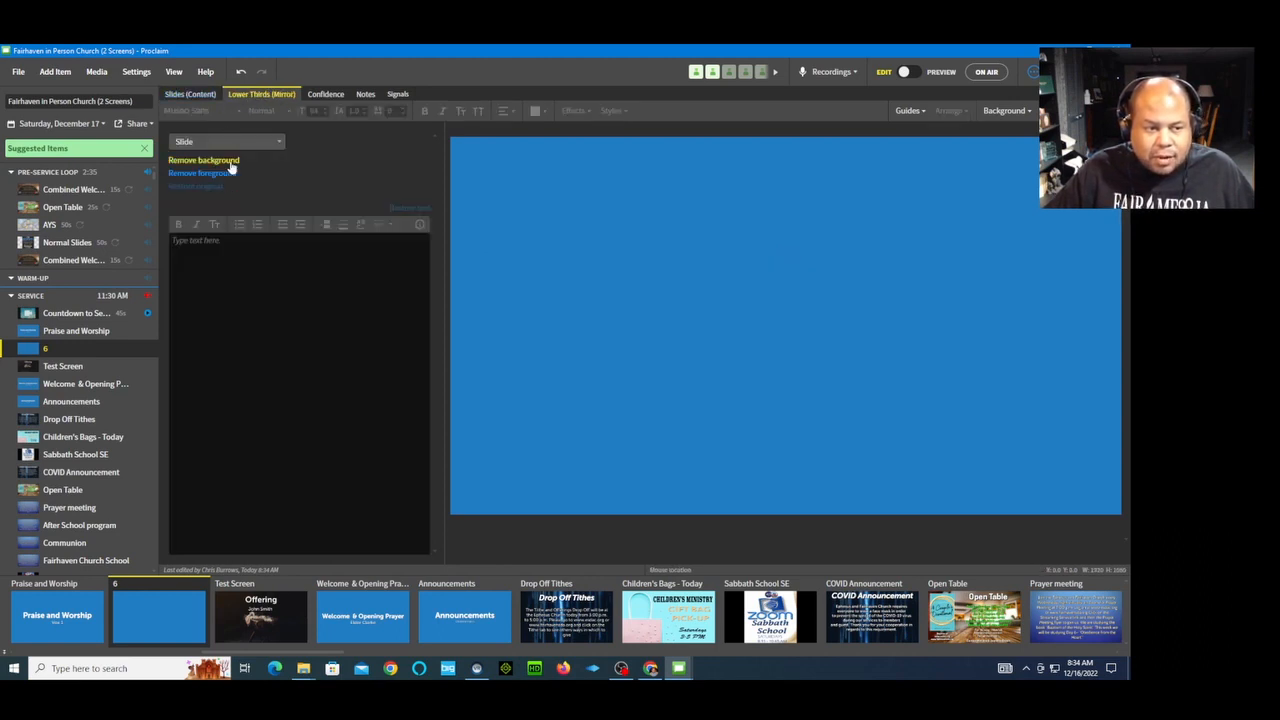
{"action": "left_click", "coordinate": [190, 95]}
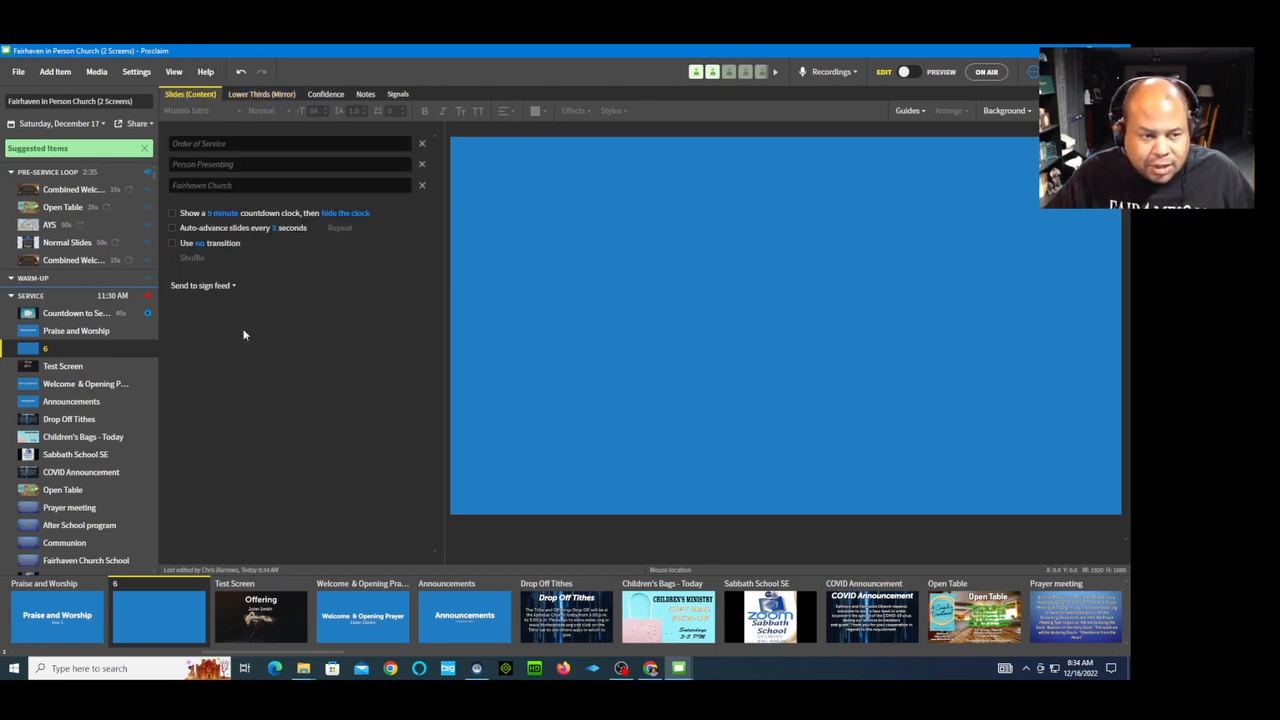
Fill in Offering as the new slide's order of service and enter the presenter's title and name as the person presenting
{"action": "left_click", "coordinate": [228, 144]}
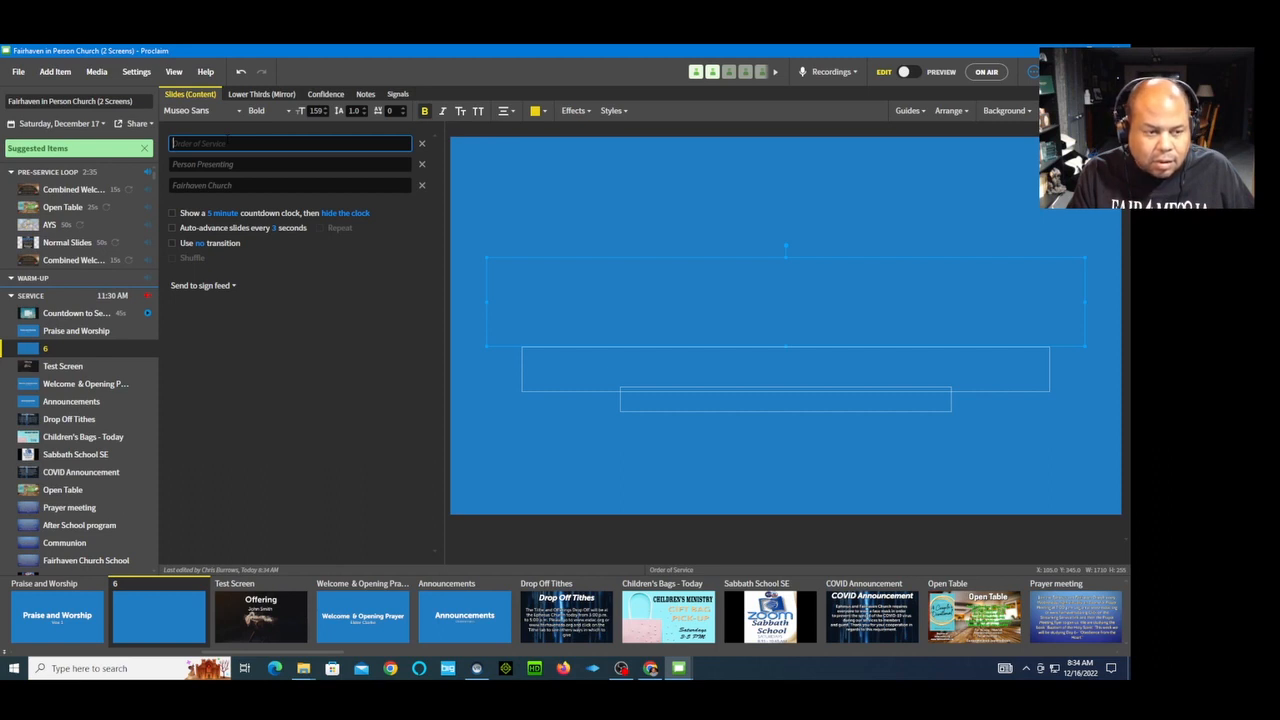
{"action": "type", "text": "Offering"}
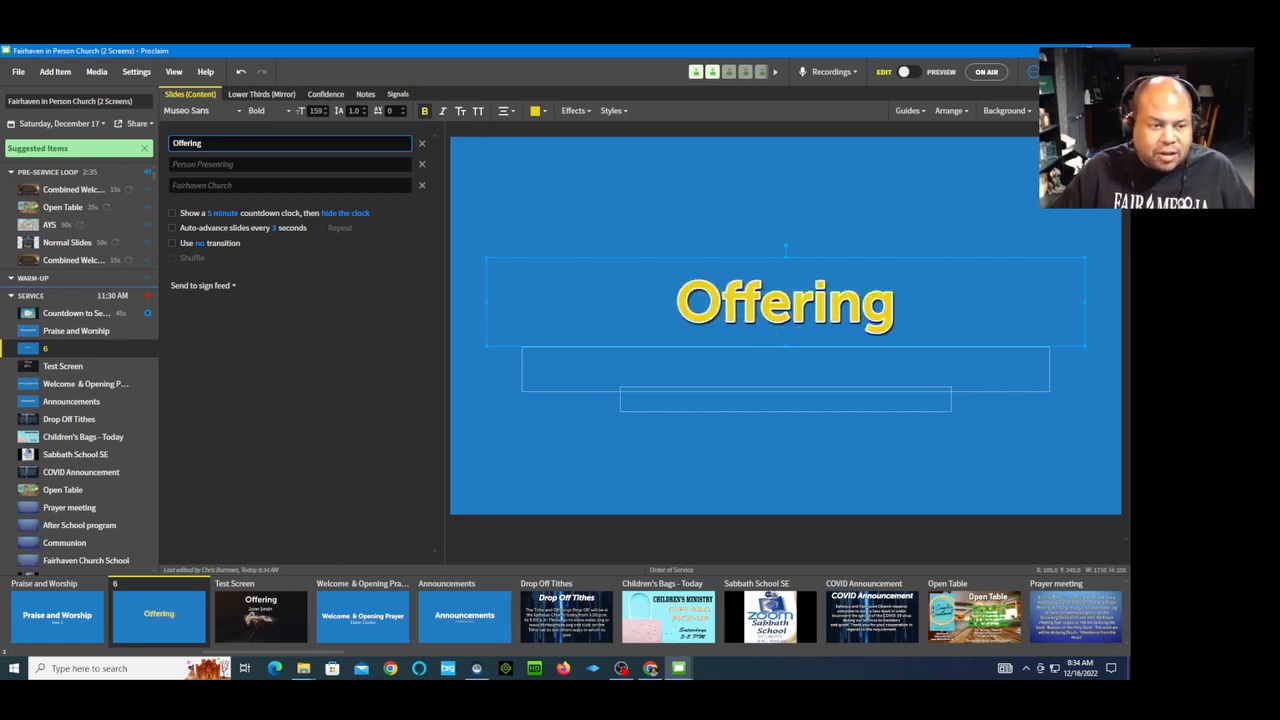
{"action": "left_click", "coordinate": [225, 165]}
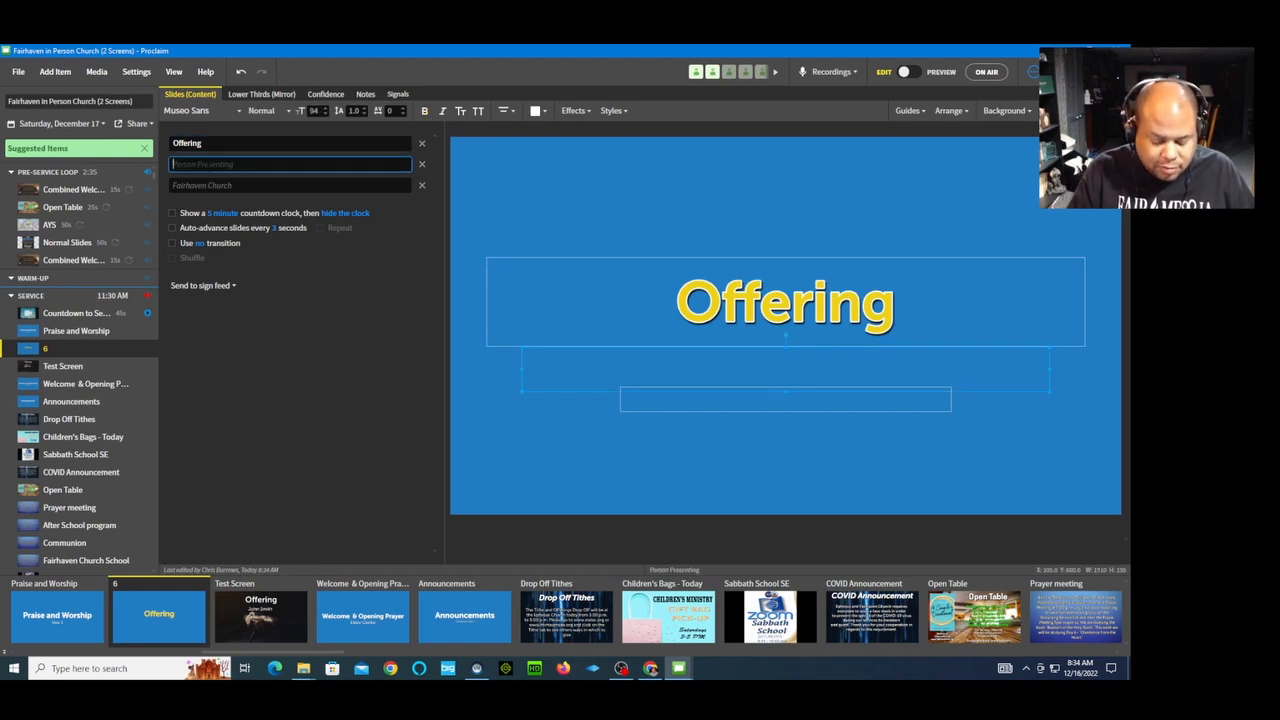
{"action": "type", "text": "E"}
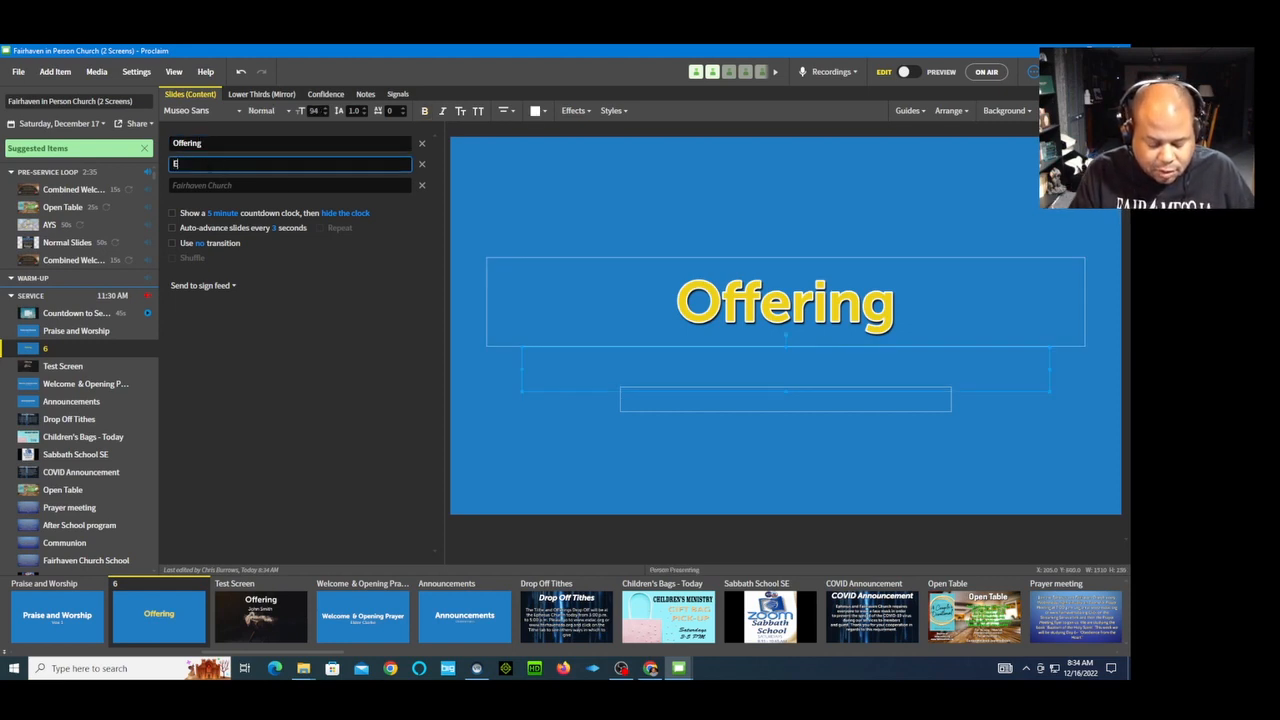
{"action": "type", "text": "lder Smith"}
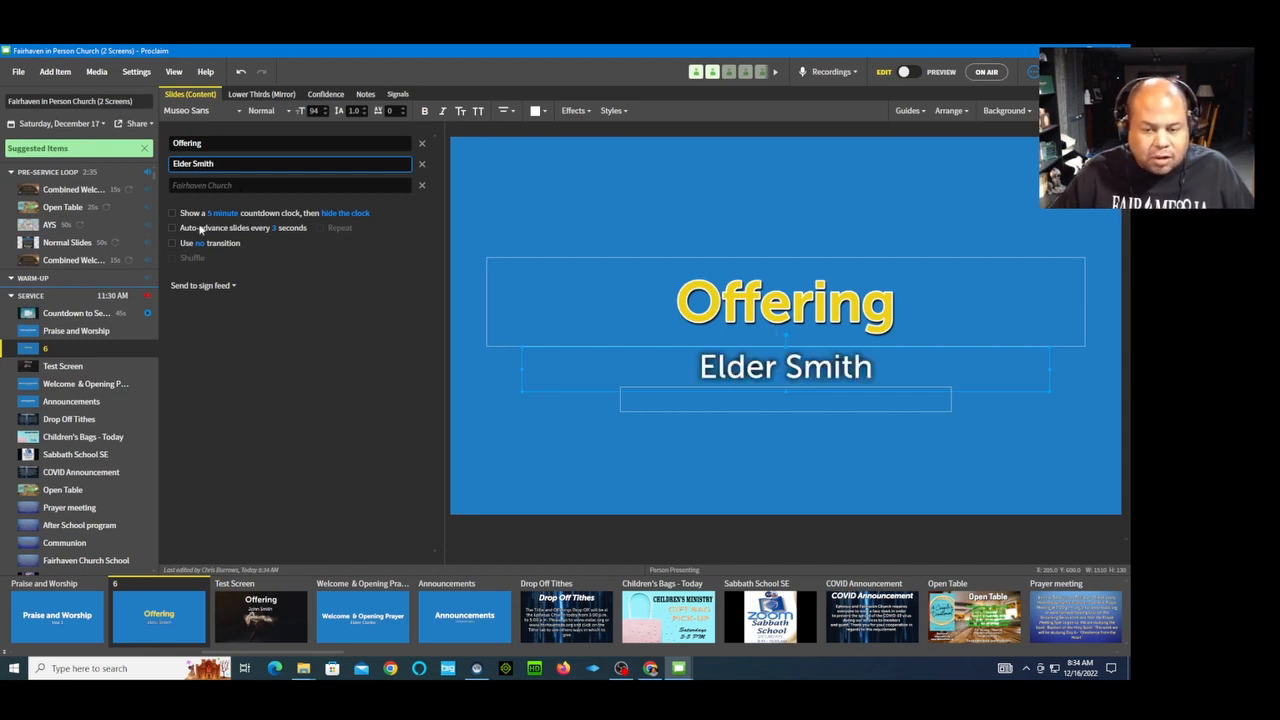
Fill in Fairhaven SDA Church as the church name on the new slide
{"action": "left_click", "coordinate": [280, 186]}
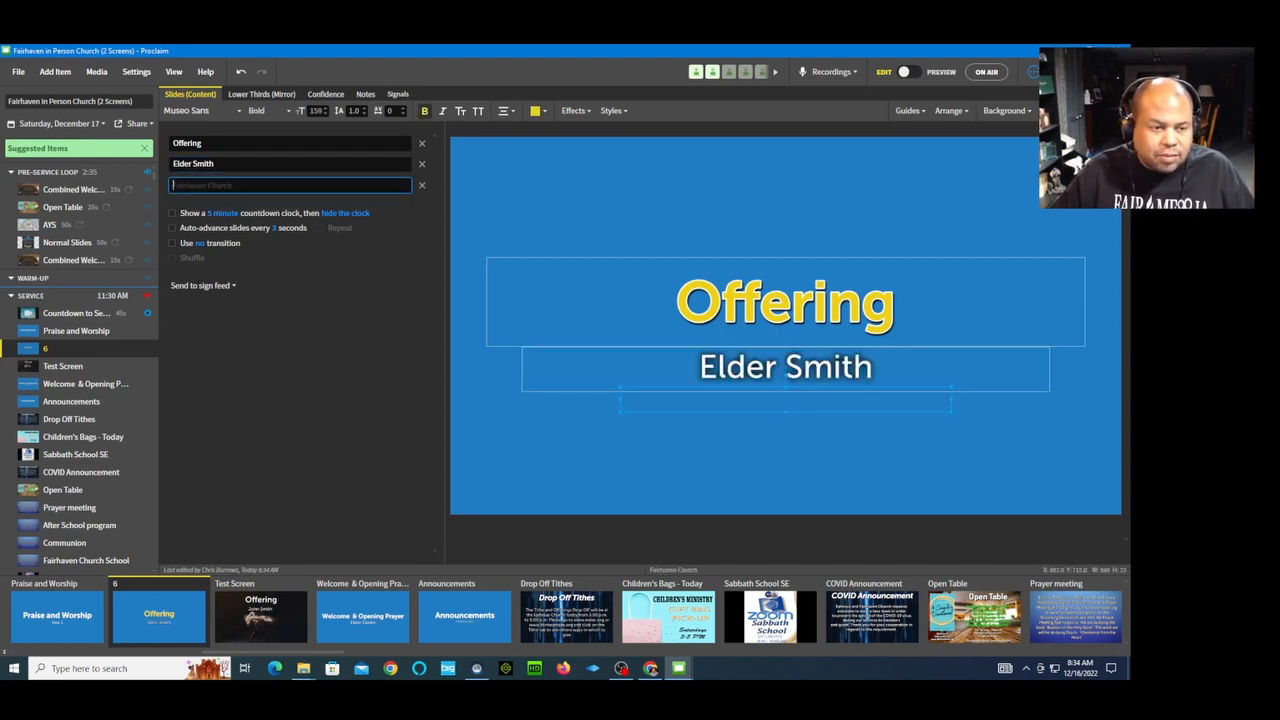
{"action": "type", "text": "F"}
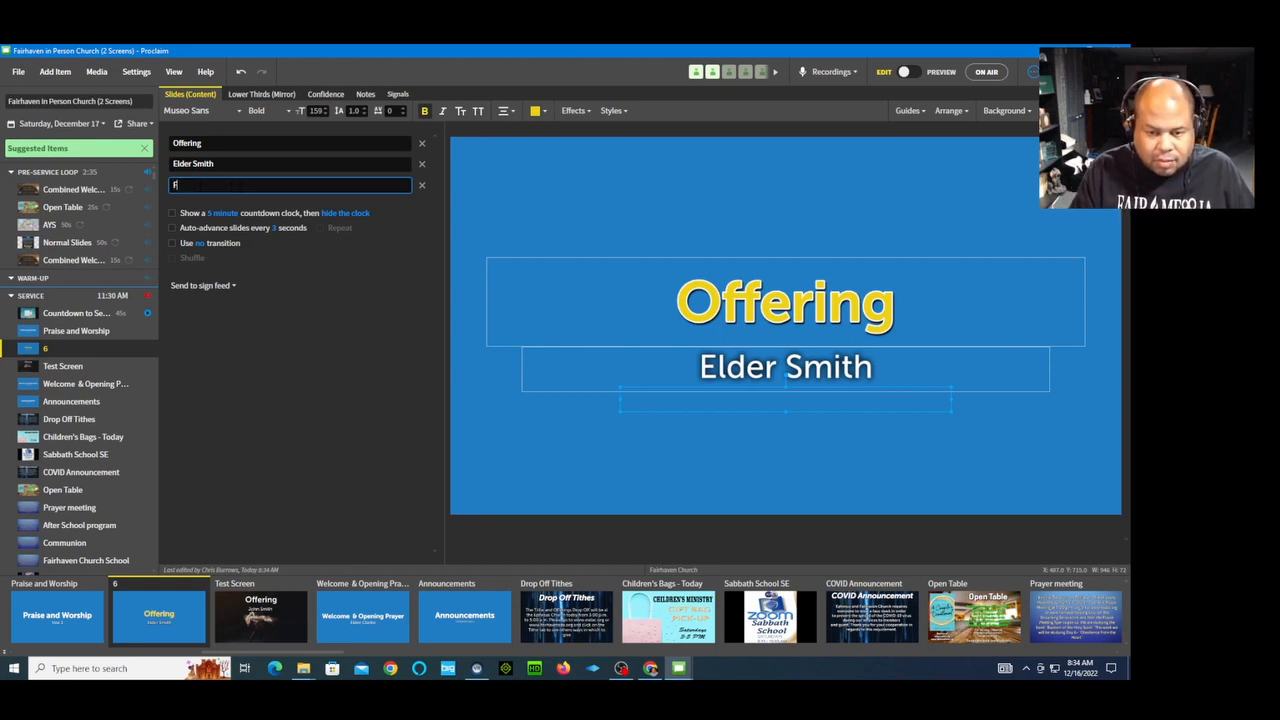
{"action": "type", "text": "airhaven"}
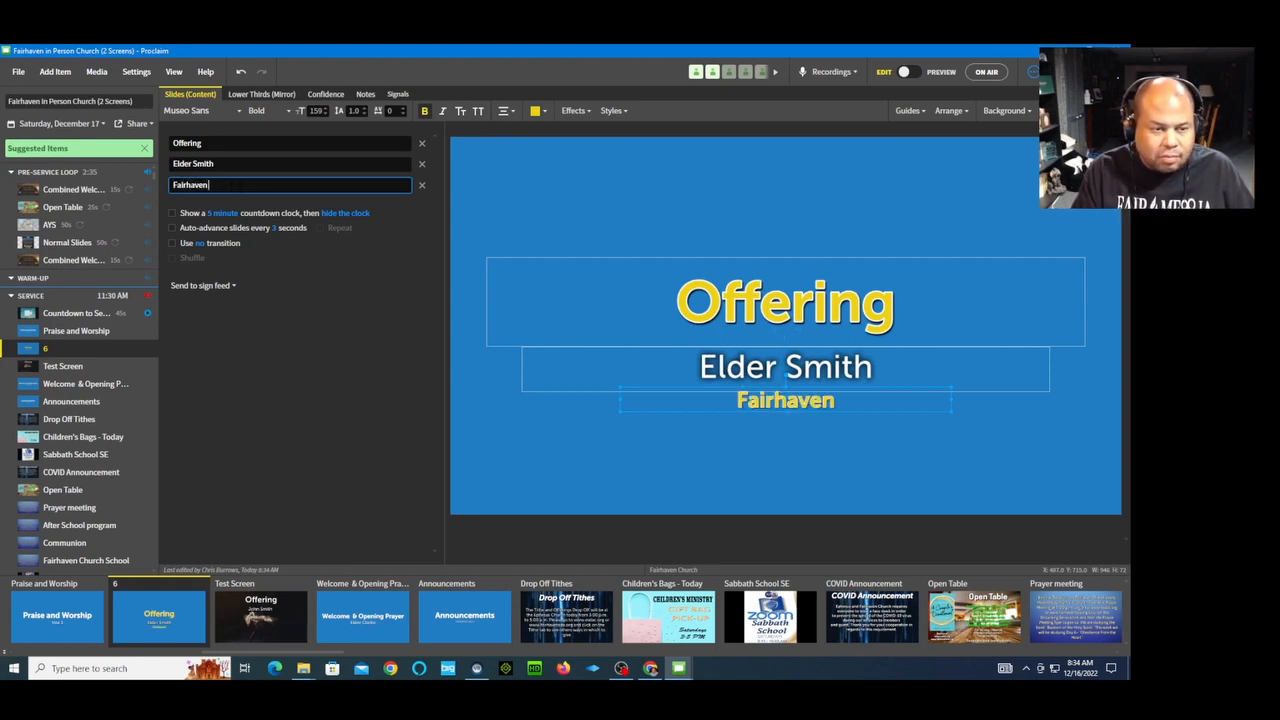
{"action": "type", "text": " SDA Ch"}
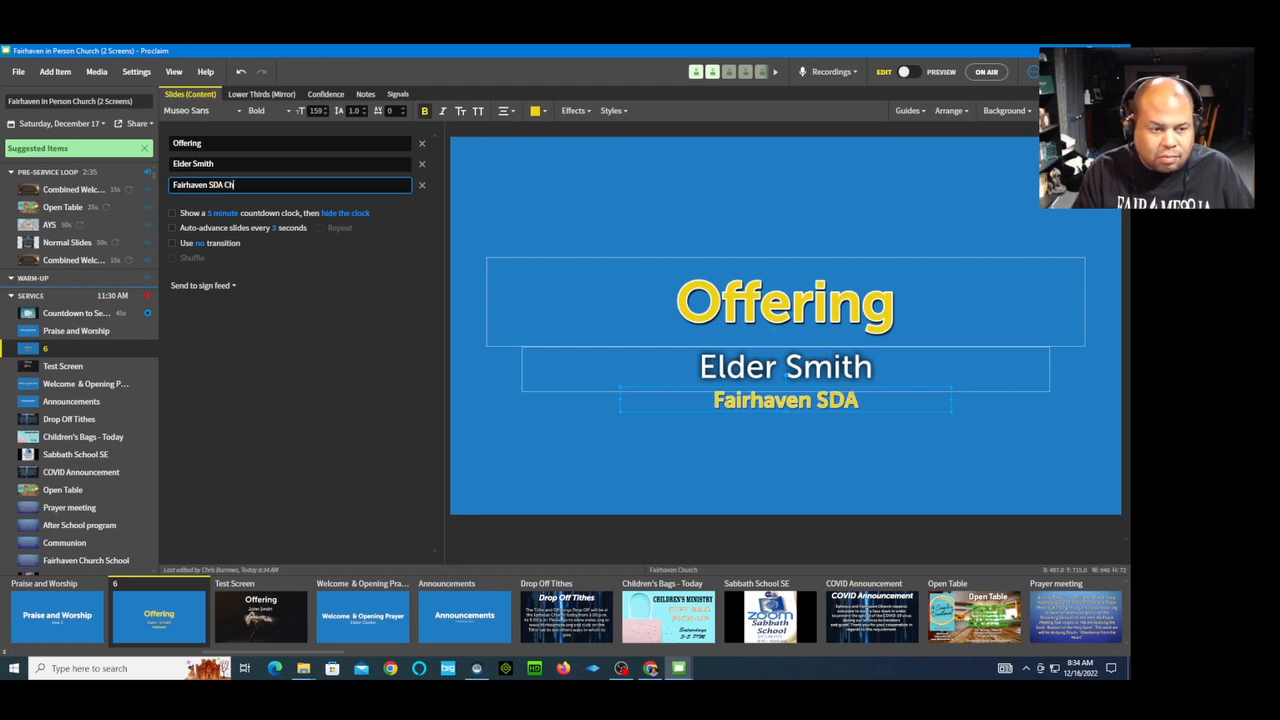
{"action": "type", "text": "urc"}
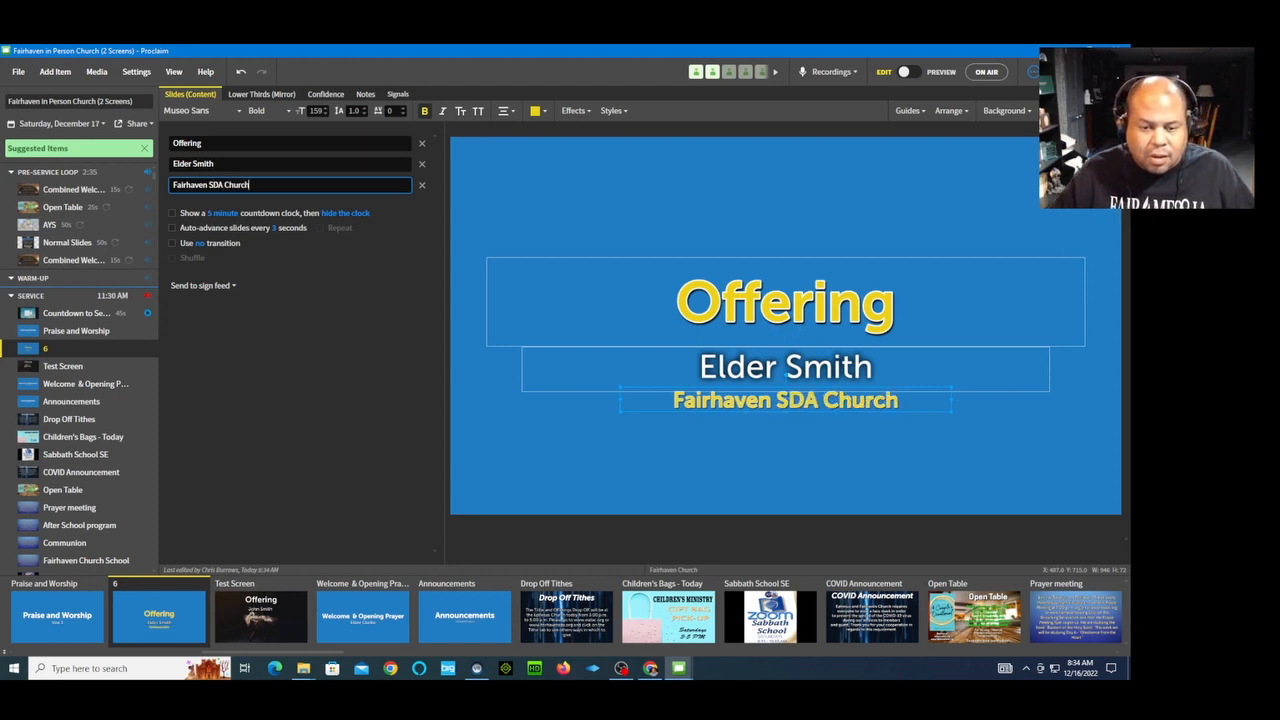
{"action": "type", "text": "h"}
{"action": "left_click", "coordinate": [494, 198]}
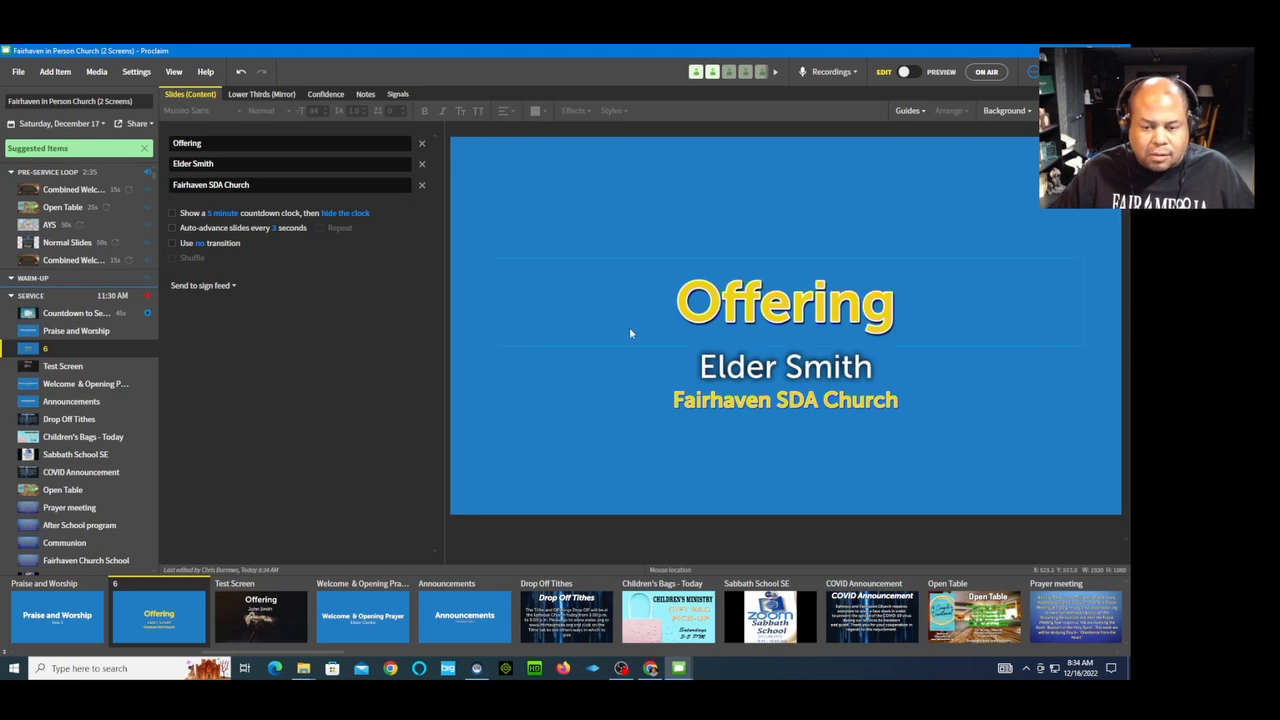
Remove the background from the slide's lower thirds output and compare it with the main slide content
{"action": "left_click", "coordinate": [262, 95]}
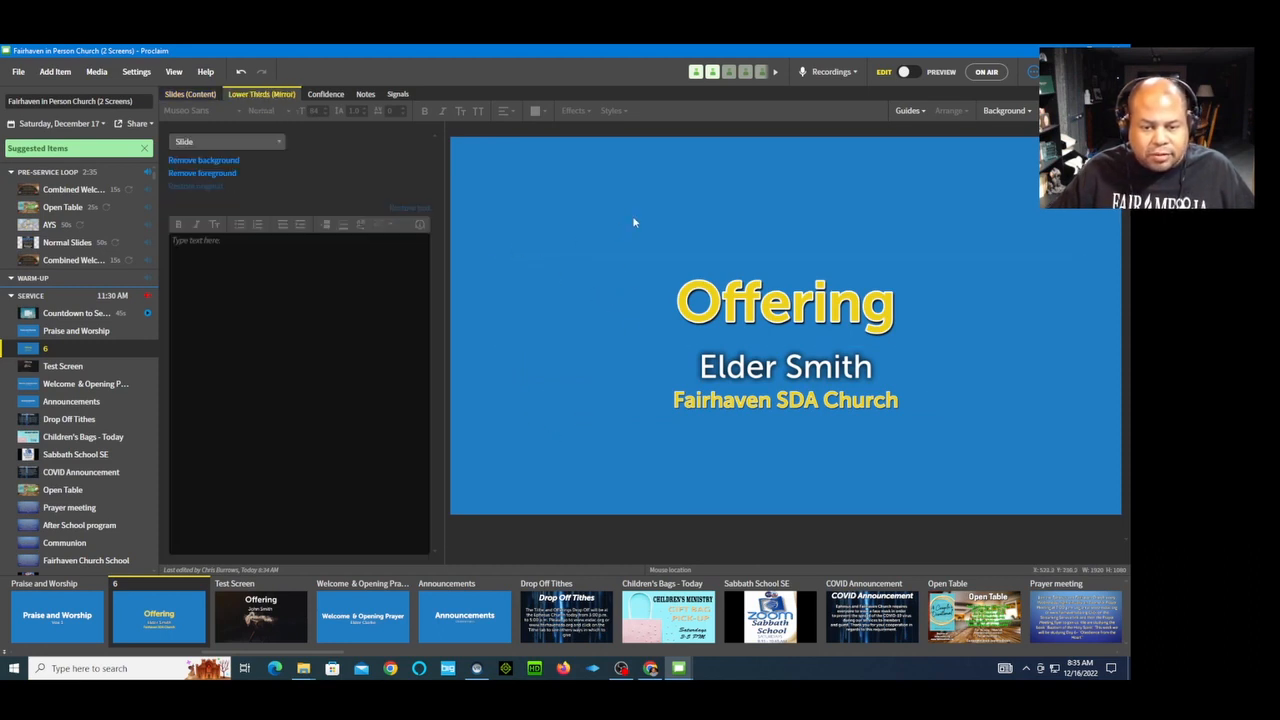
{"action": "left_click", "coordinate": [197, 96]}
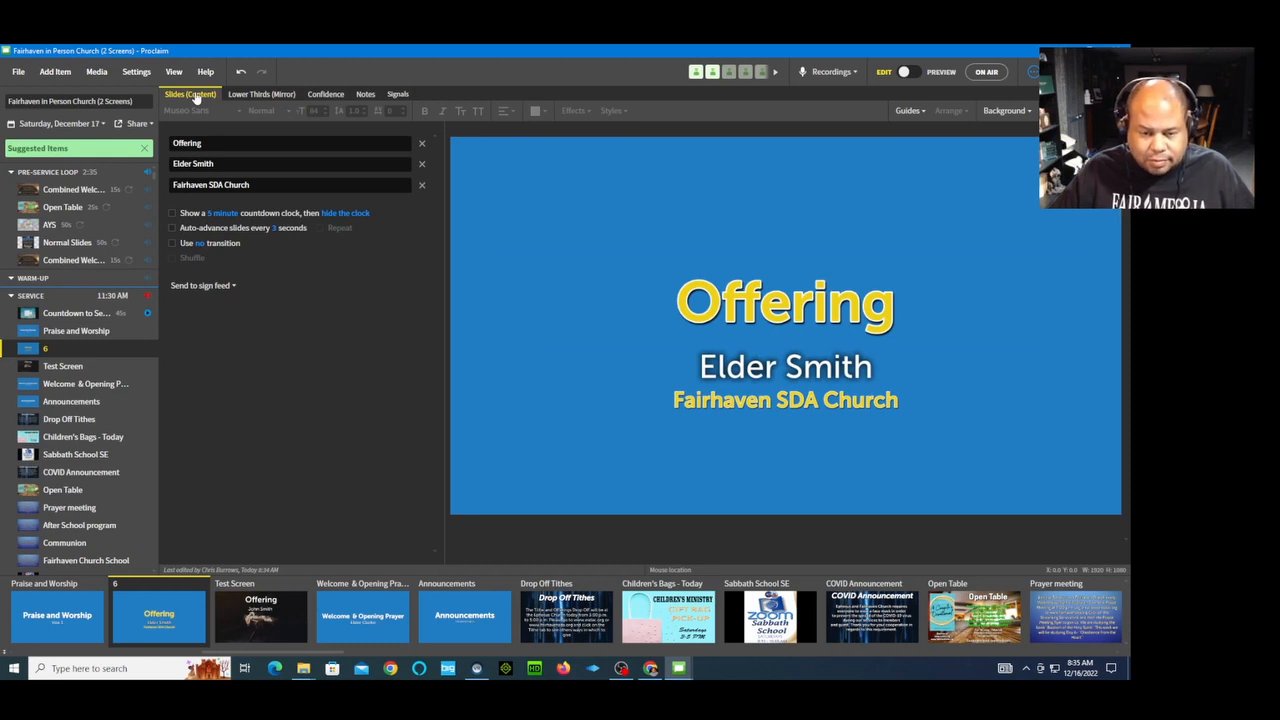
{"action": "left_click", "coordinate": [254, 96]}
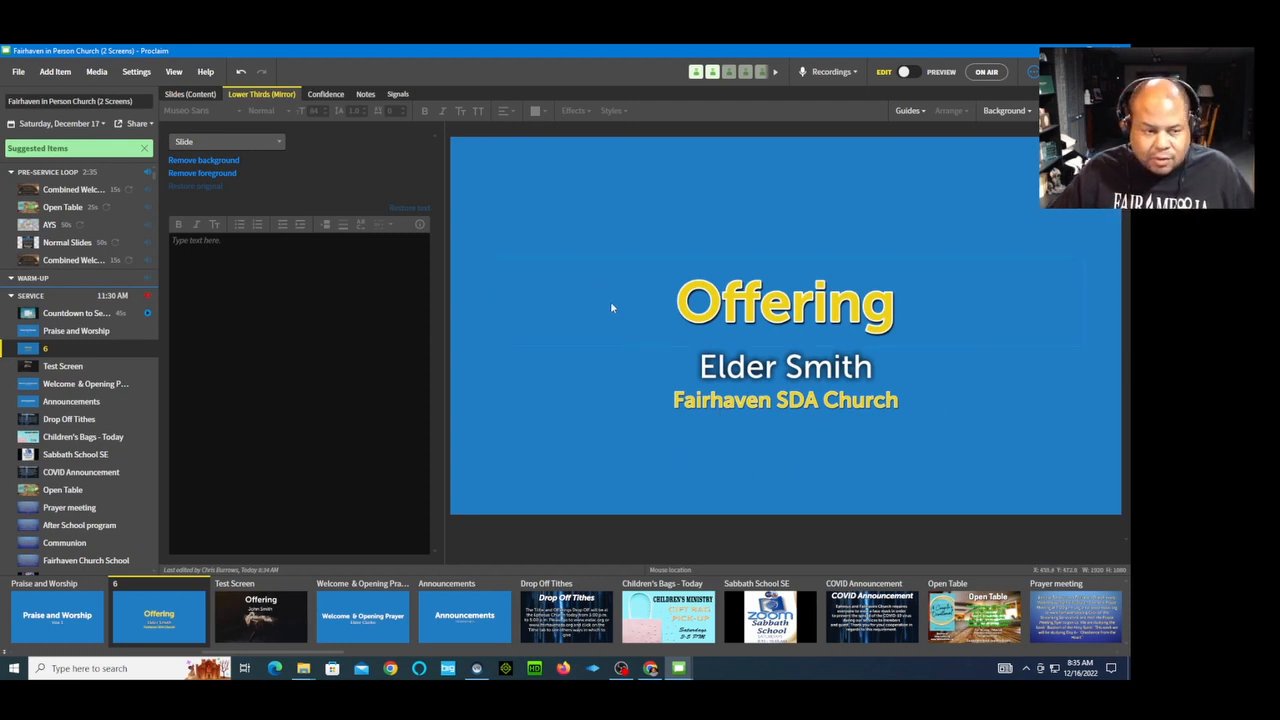
{"action": "left_click", "coordinate": [218, 160]}
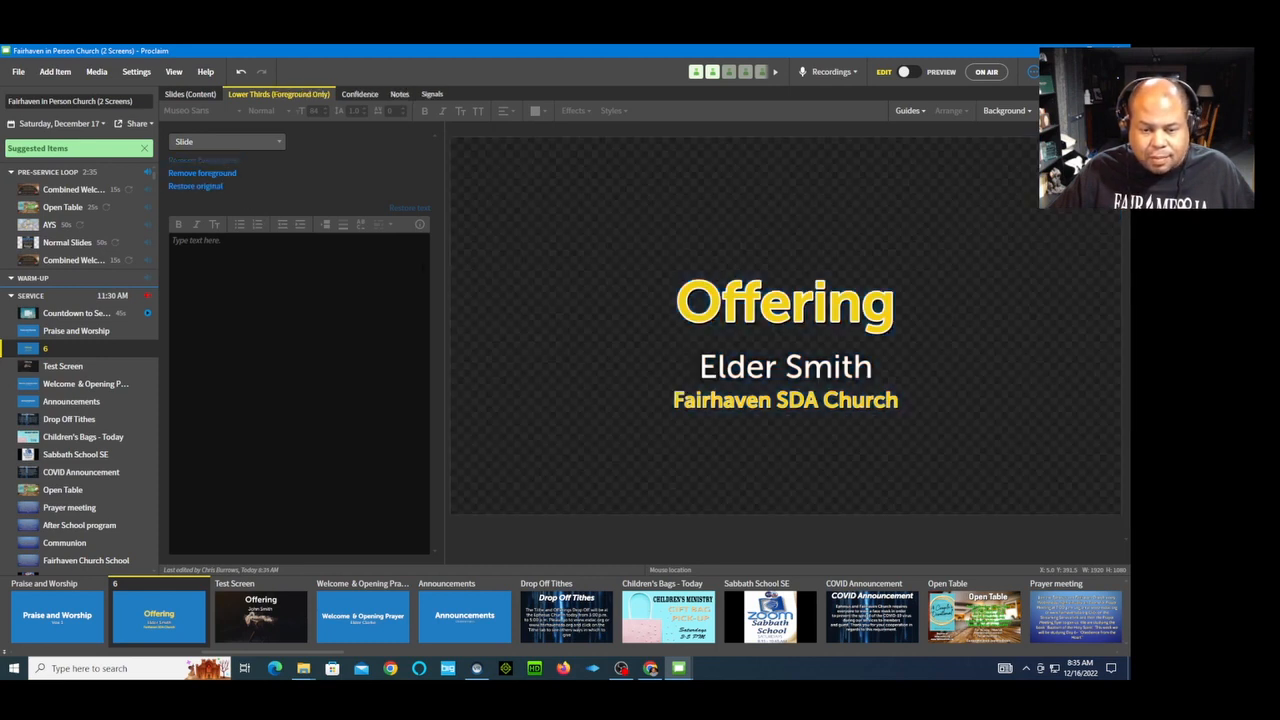
{"action": "left_click", "coordinate": [177, 97]}
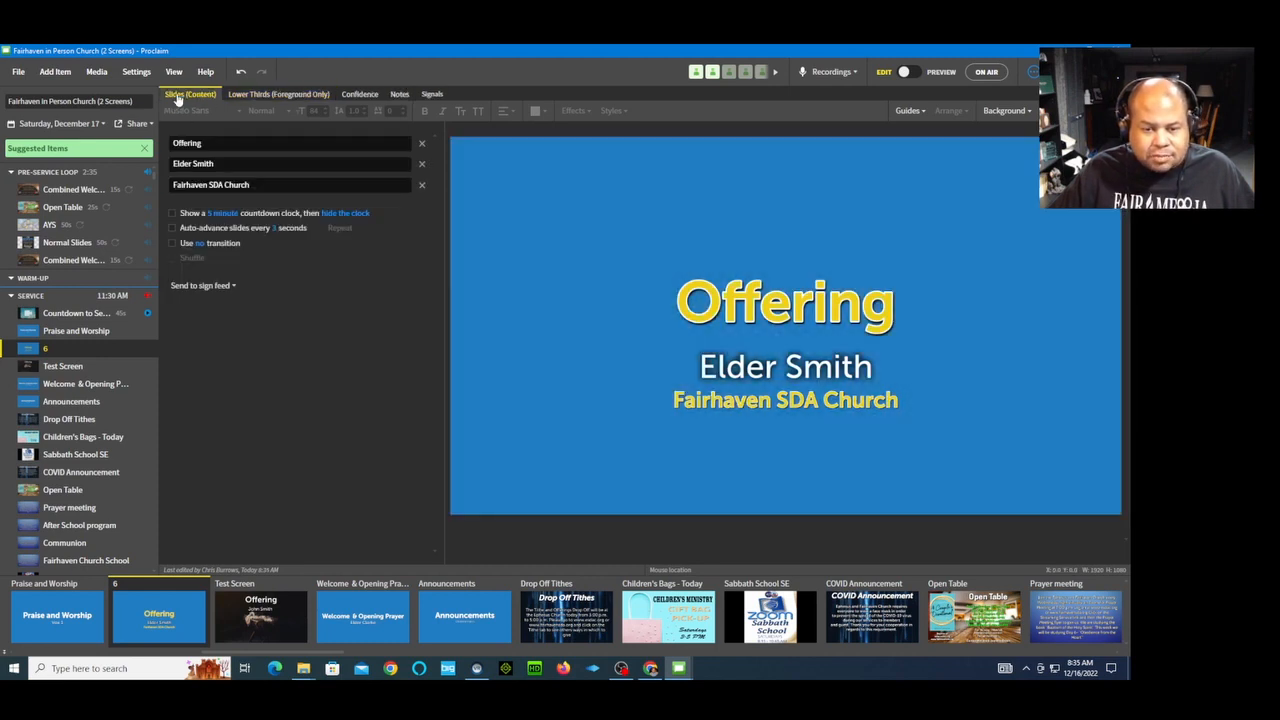
{"action": "left_click", "coordinate": [260, 96]}
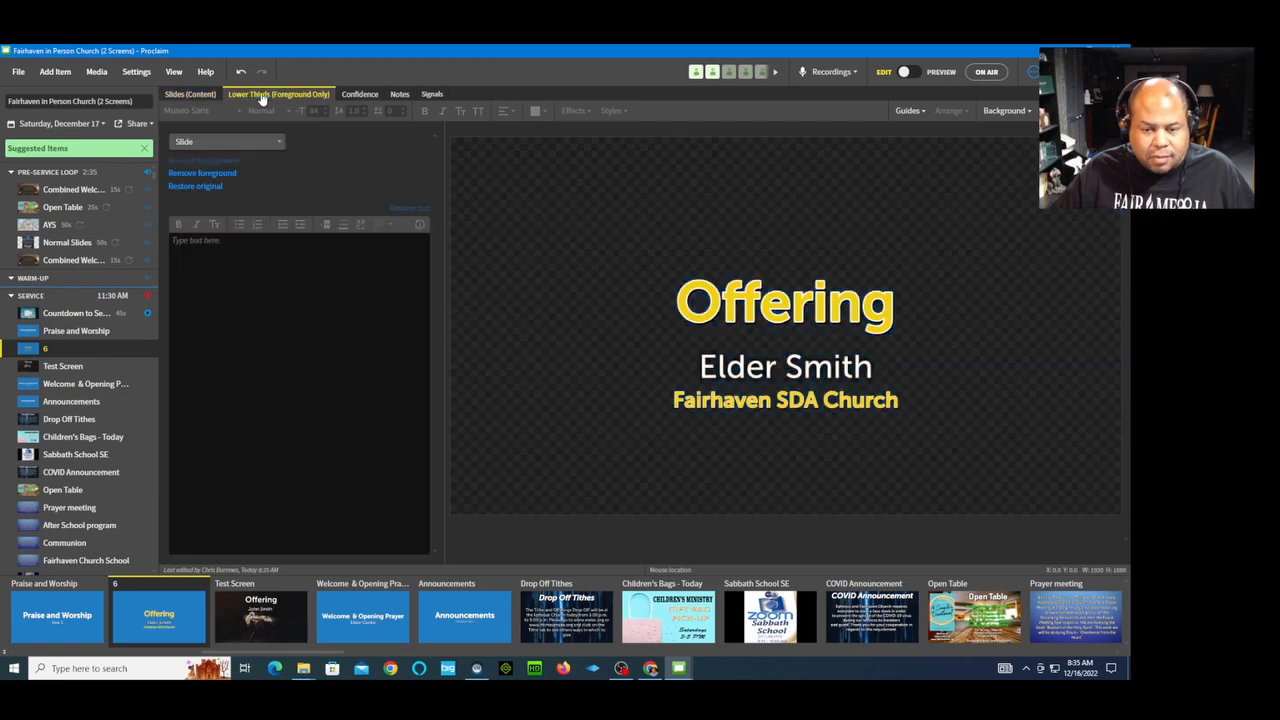
Delete the Fairhaven SDA Church text box from the lower thirds output only and check the main slide content against it
{"action": "left_click", "coordinate": [757, 407]}
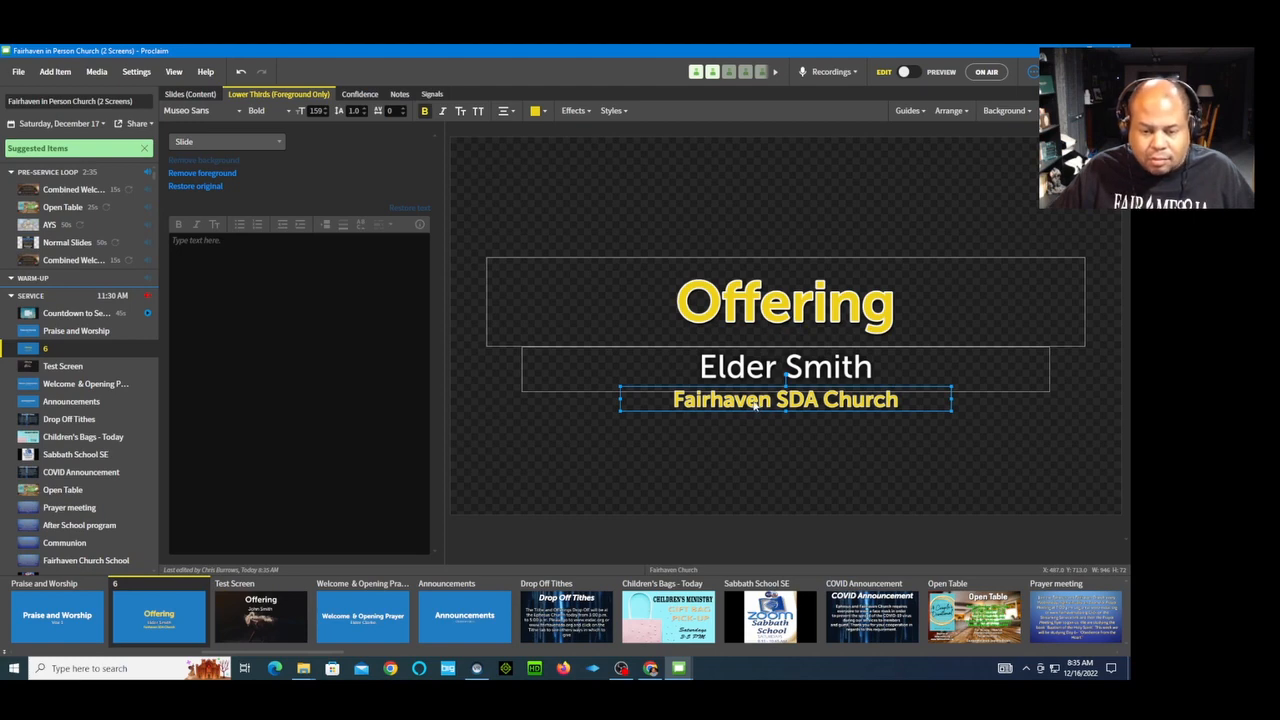
{"action": "left_click_drag", "start_coordinate": [757, 403], "coordinate": [742, 446]}
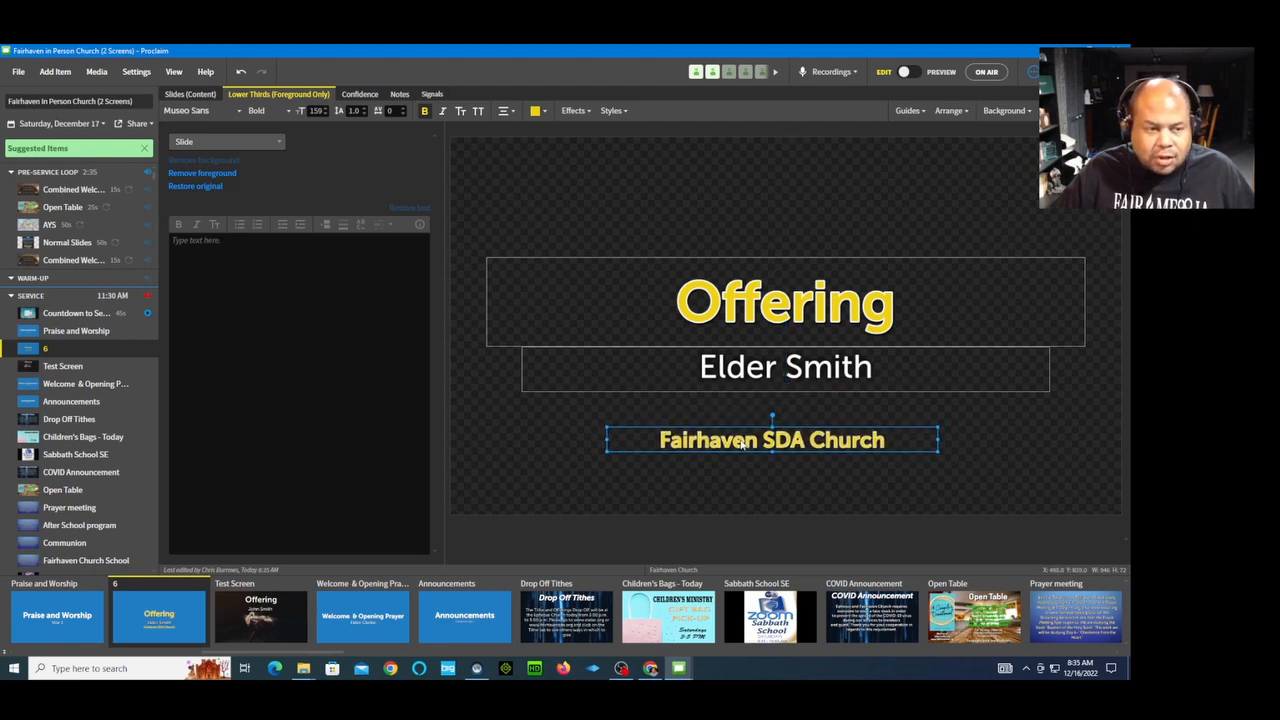
{"action": "right_click", "coordinate": [742, 444]}
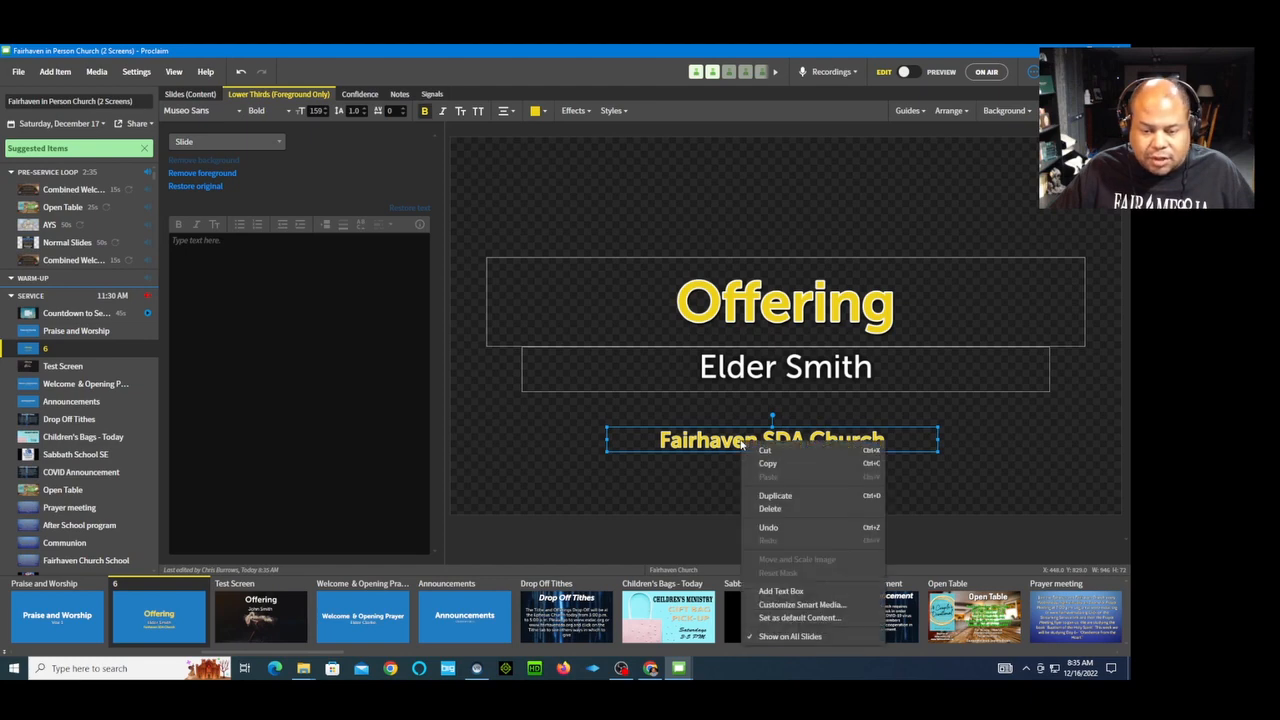
{"action": "left_click", "coordinate": [772, 509]}
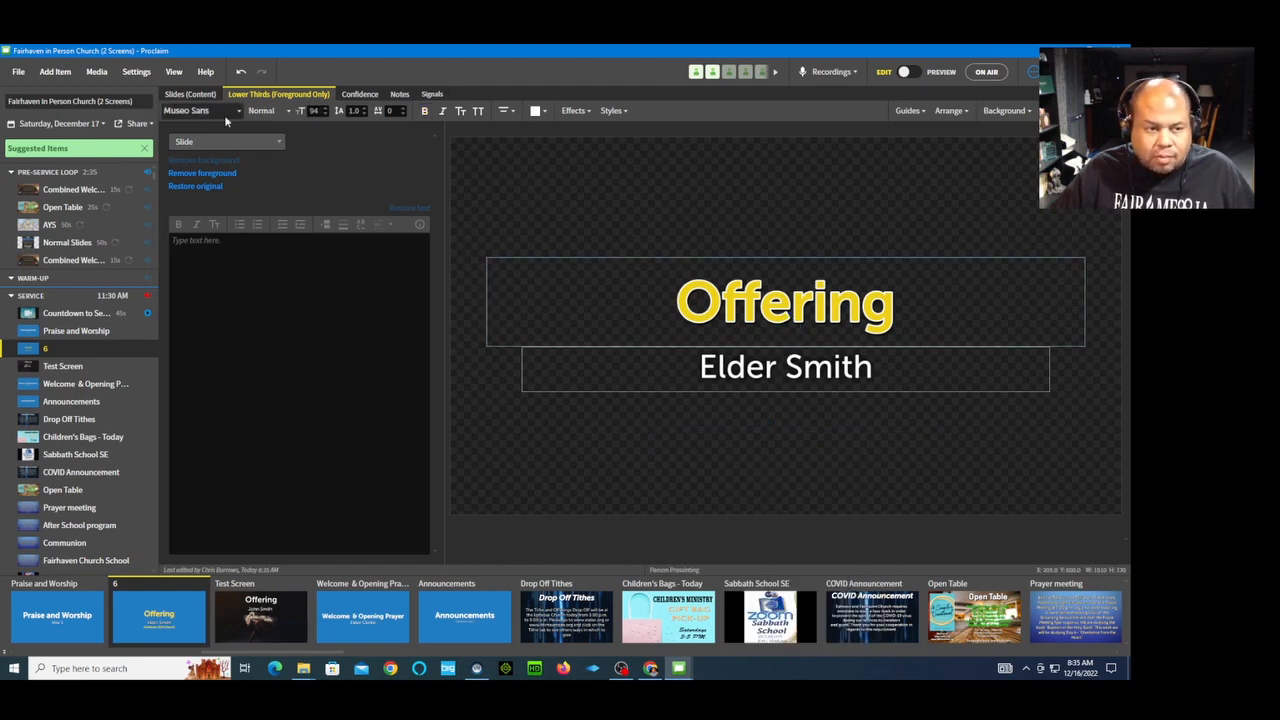
{"action": "left_click", "coordinate": [192, 95]}
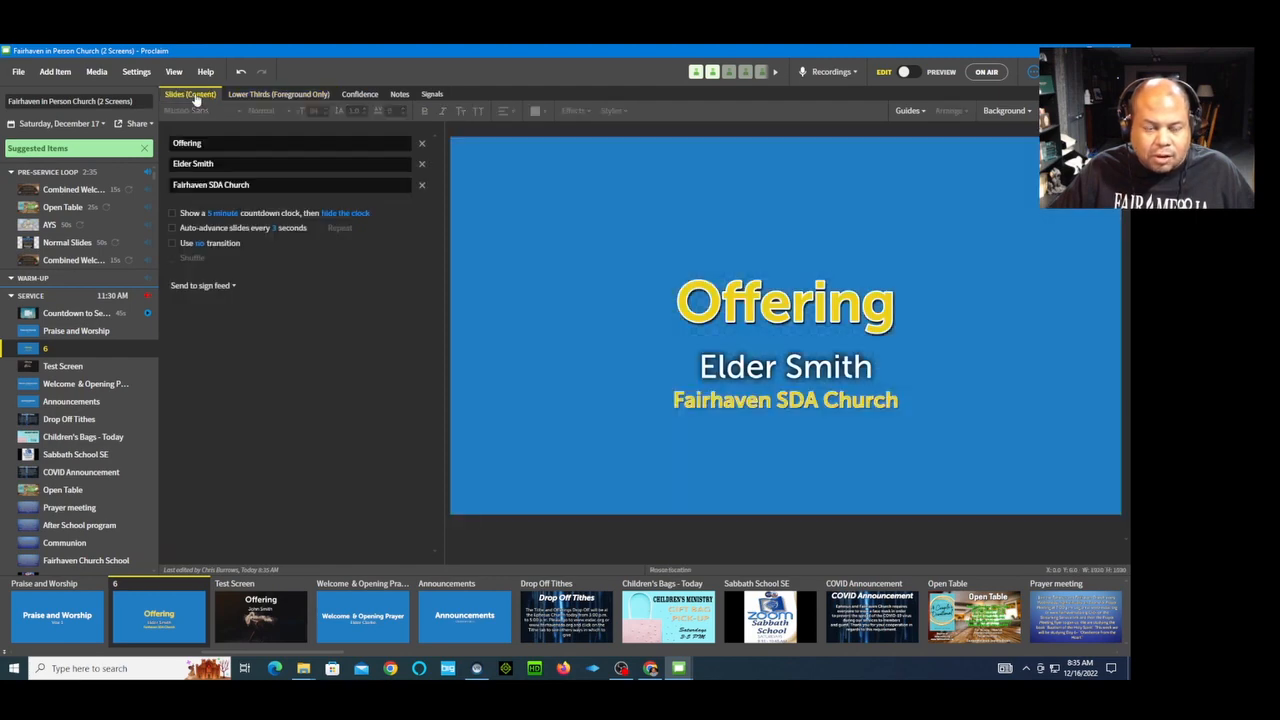
{"action": "left_click", "coordinate": [272, 95]}
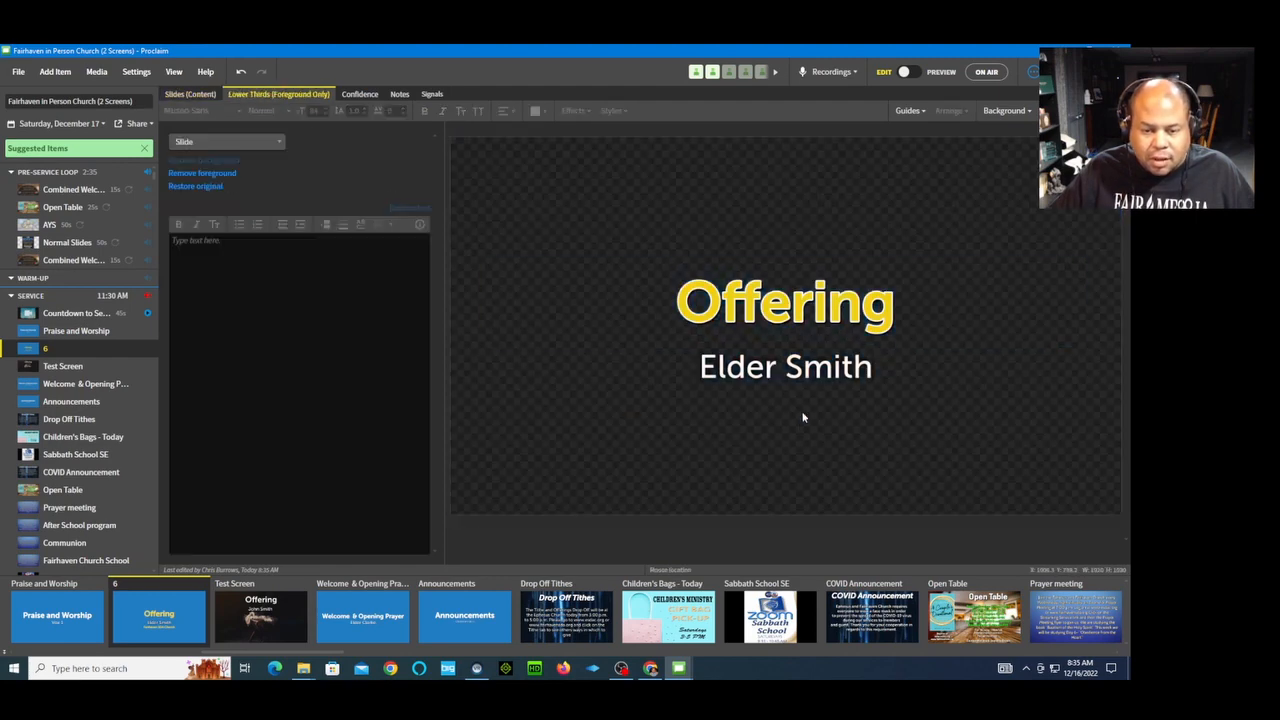
Shrink the lower thirds text boxes, making Offering about 737 pixels wide and the presenter's name box slightly narrower
{"action": "left_click", "coordinate": [772, 302]}
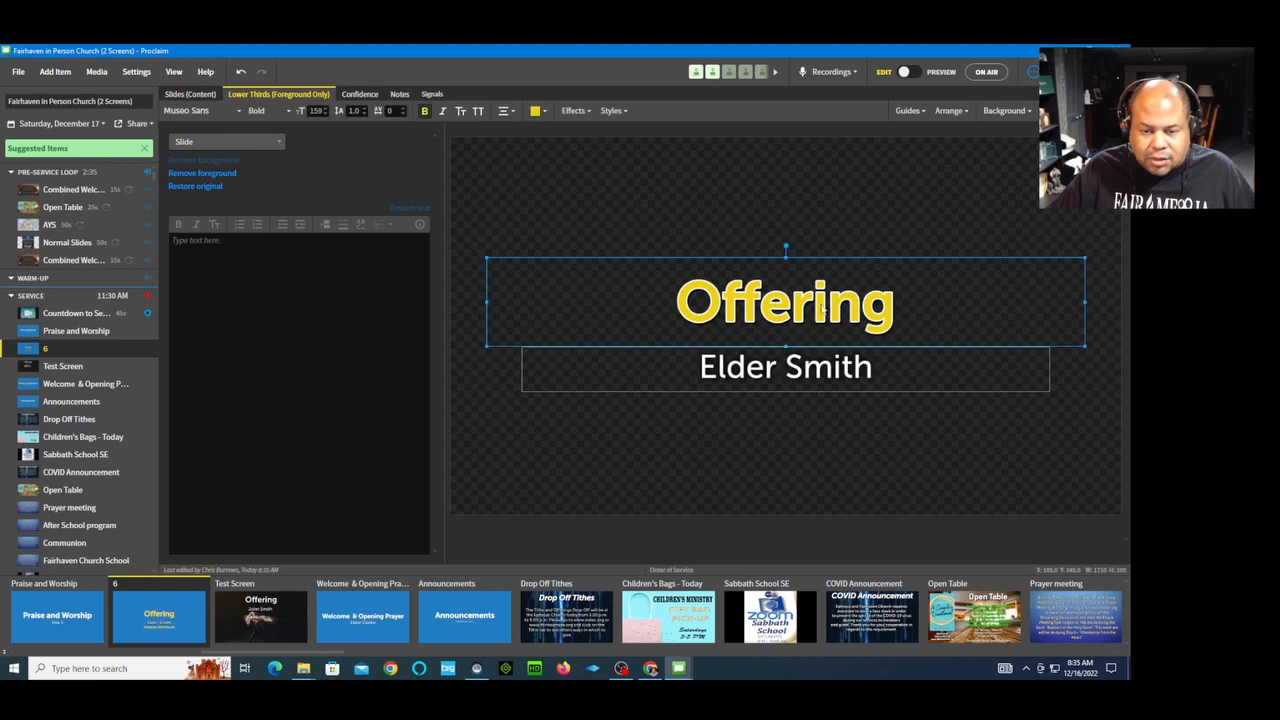
{"action": "left_click_drag", "start_coordinate": [1084, 258], "coordinate": [743, 316]}
{"action": "left_click", "coordinate": [797, 380]}
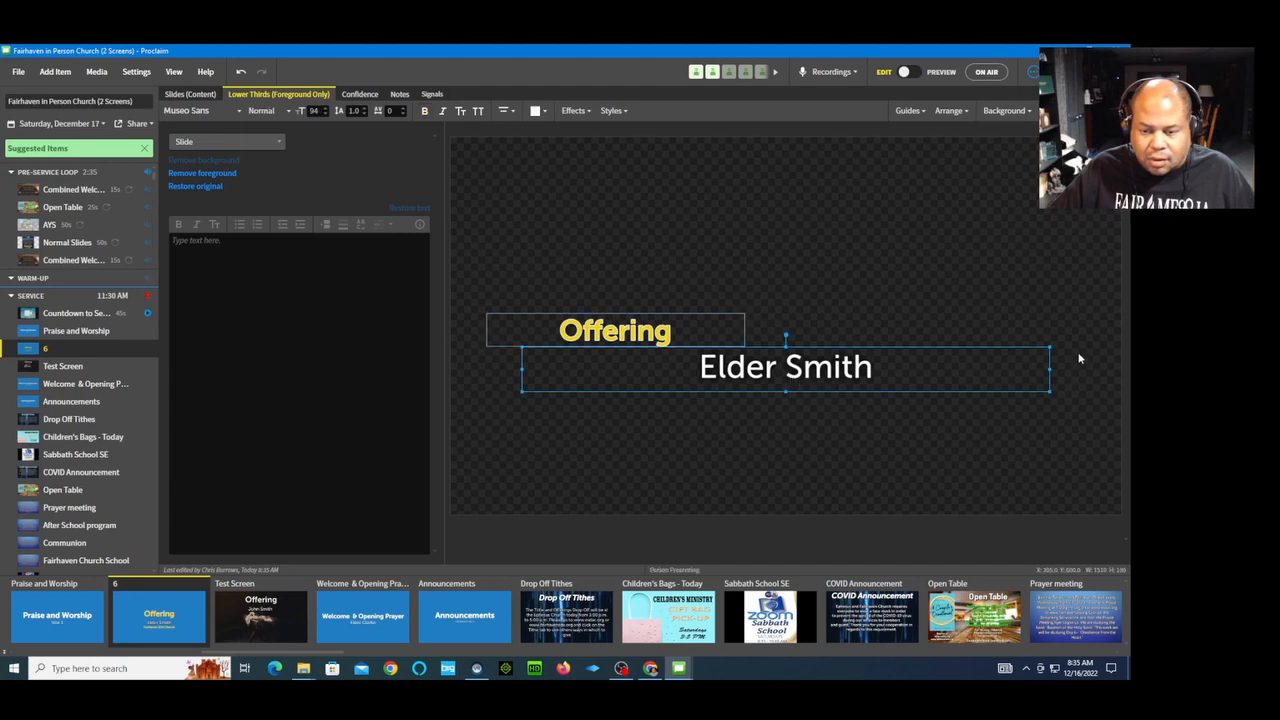
{"action": "left_click_drag", "start_coordinate": [1049, 347], "coordinate": [735, 364]}
Move the presenter's name to the lower-left area of the lower thirds slide and place Offering directly above it
{"action": "left_click_drag", "start_coordinate": [649, 383], "coordinate": [616, 480]}
{"action": "left_click", "coordinate": [636, 342]}
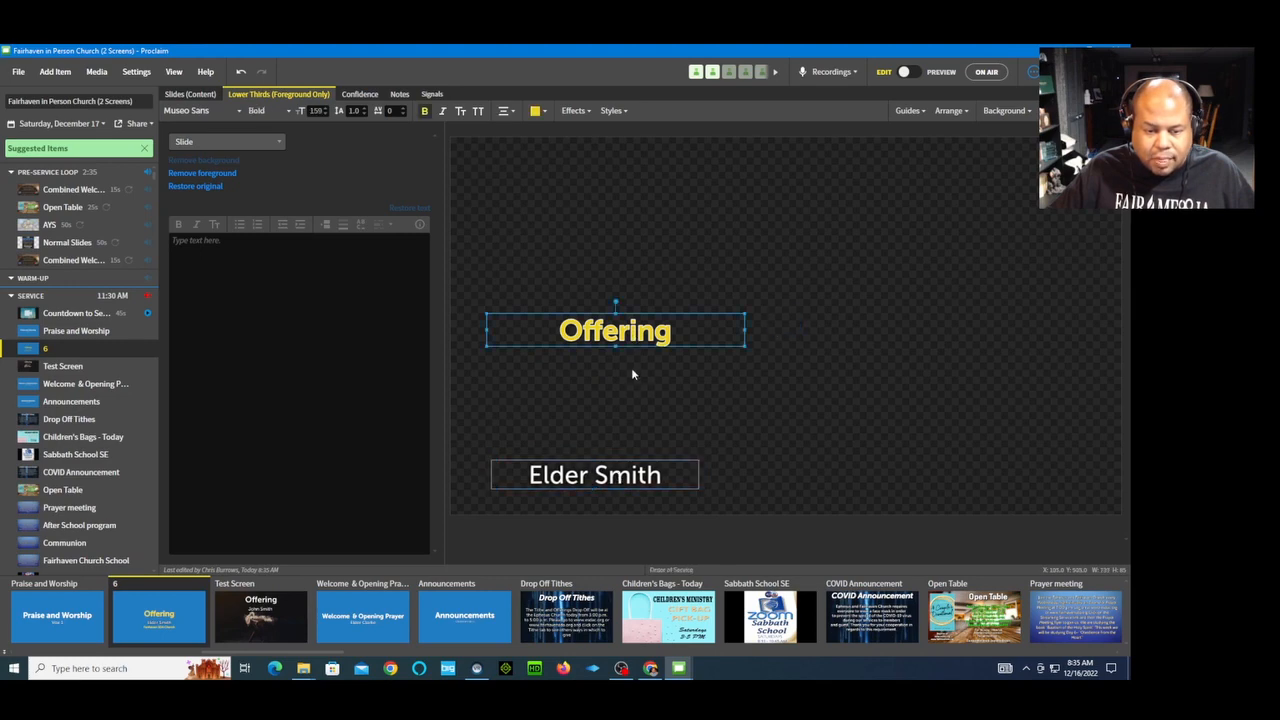
{"action": "left_click_drag", "start_coordinate": [636, 340], "coordinate": [614, 437]}
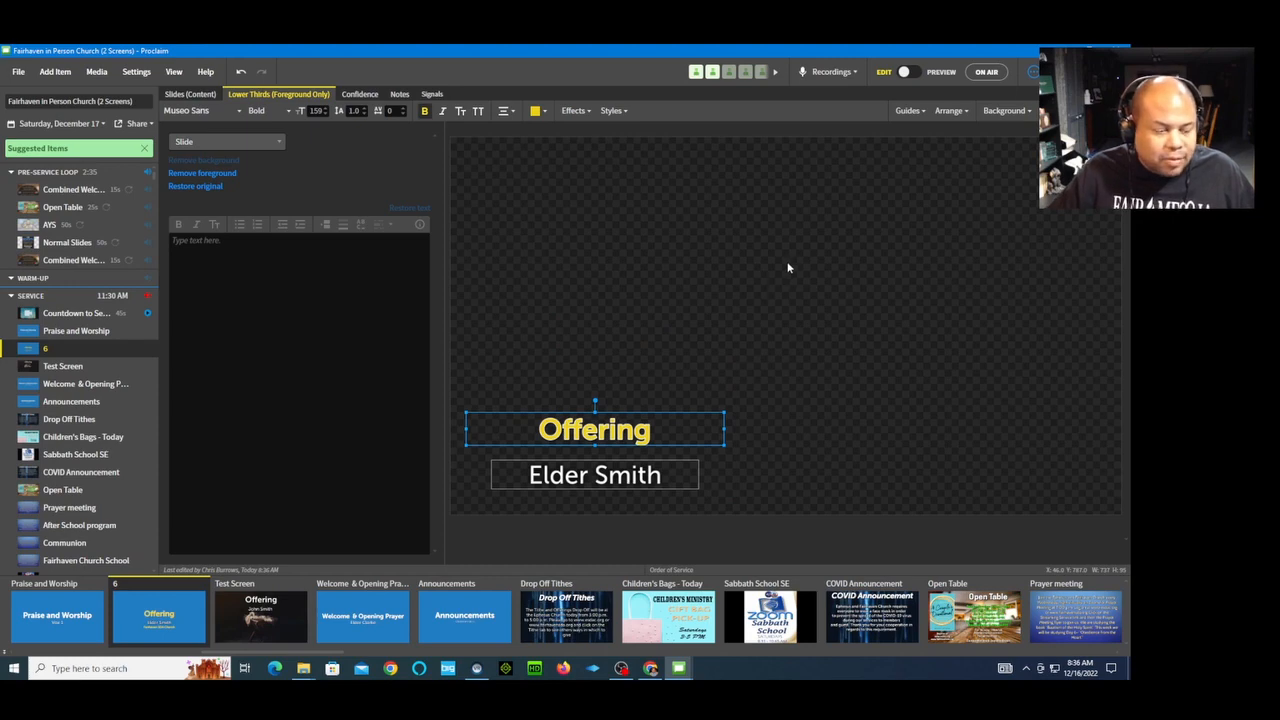
{"action": "left_click", "coordinate": [886, 238]}
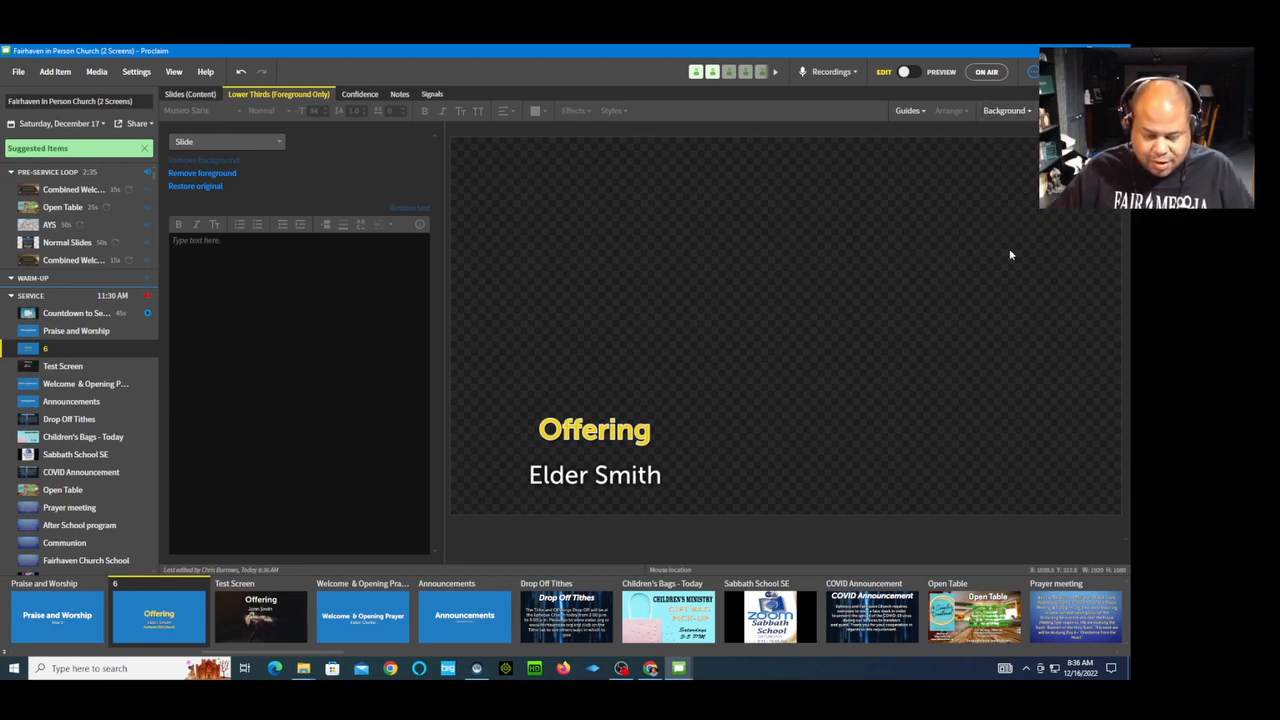
Search the media library for lower third and add the 3 angels lower third image to the slide's foreground
{"action": "right_click", "coordinate": [832, 306]}
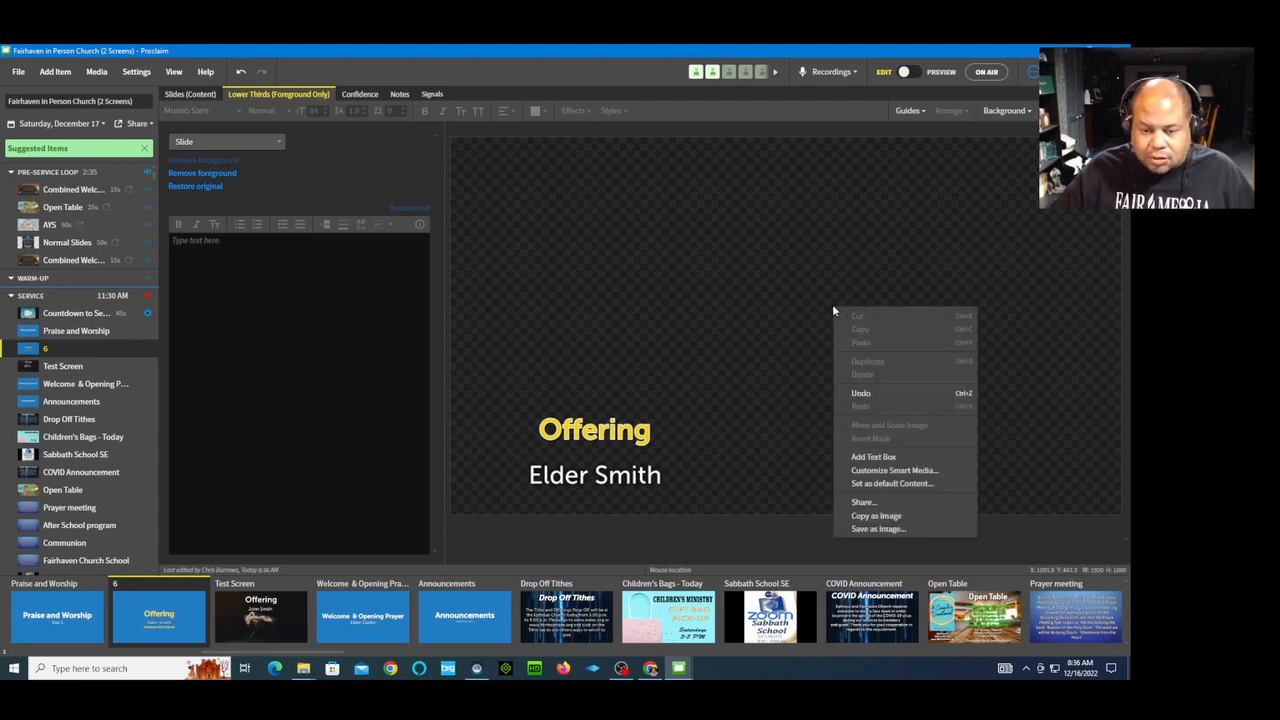
{"action": "left_click", "coordinate": [985, 225]}
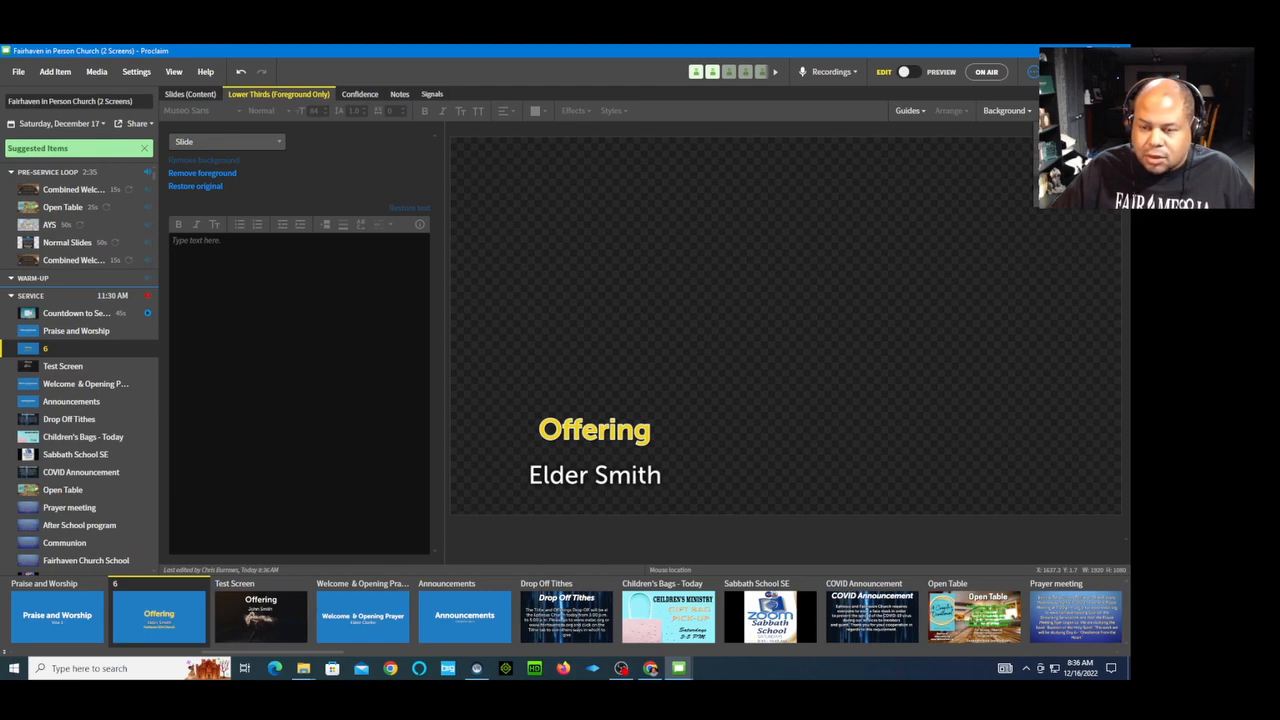
{"action": "left_click", "coordinate": [1070, 132]}
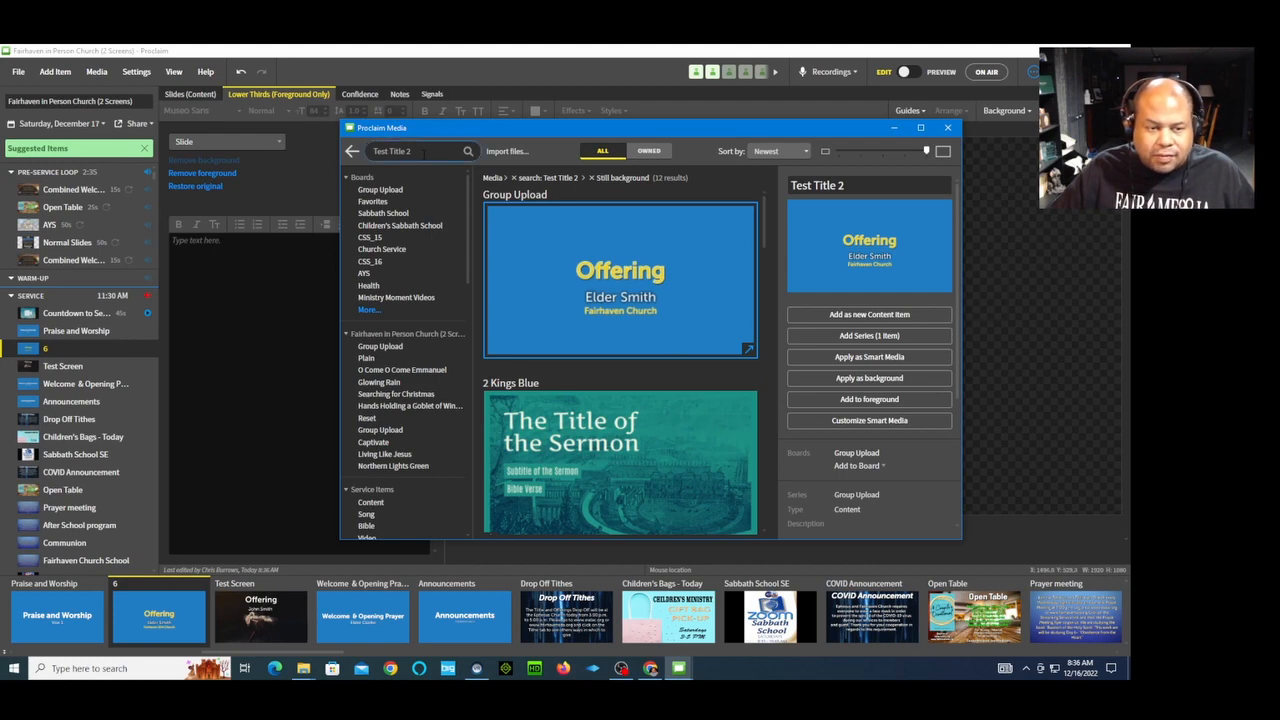
{"action": "left_click_drag", "start_coordinate": [424, 151], "coordinate": [390, 151]}
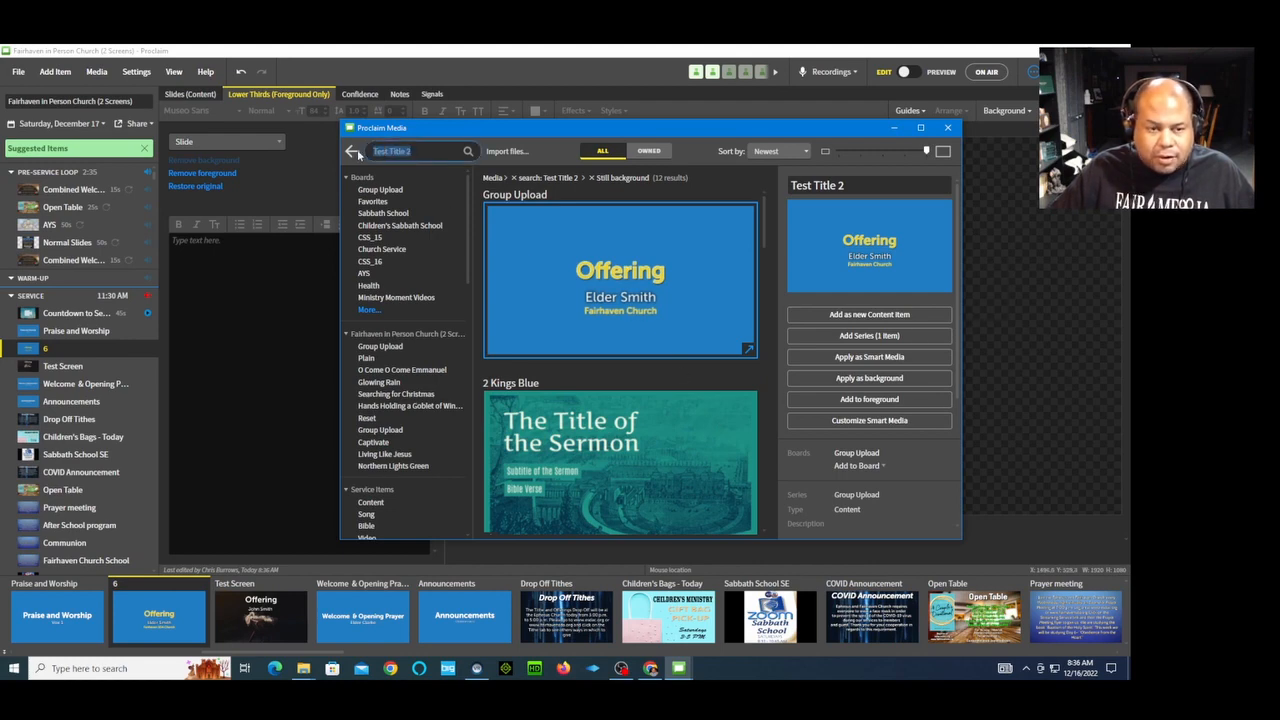
{"action": "type", "text": "lo"}
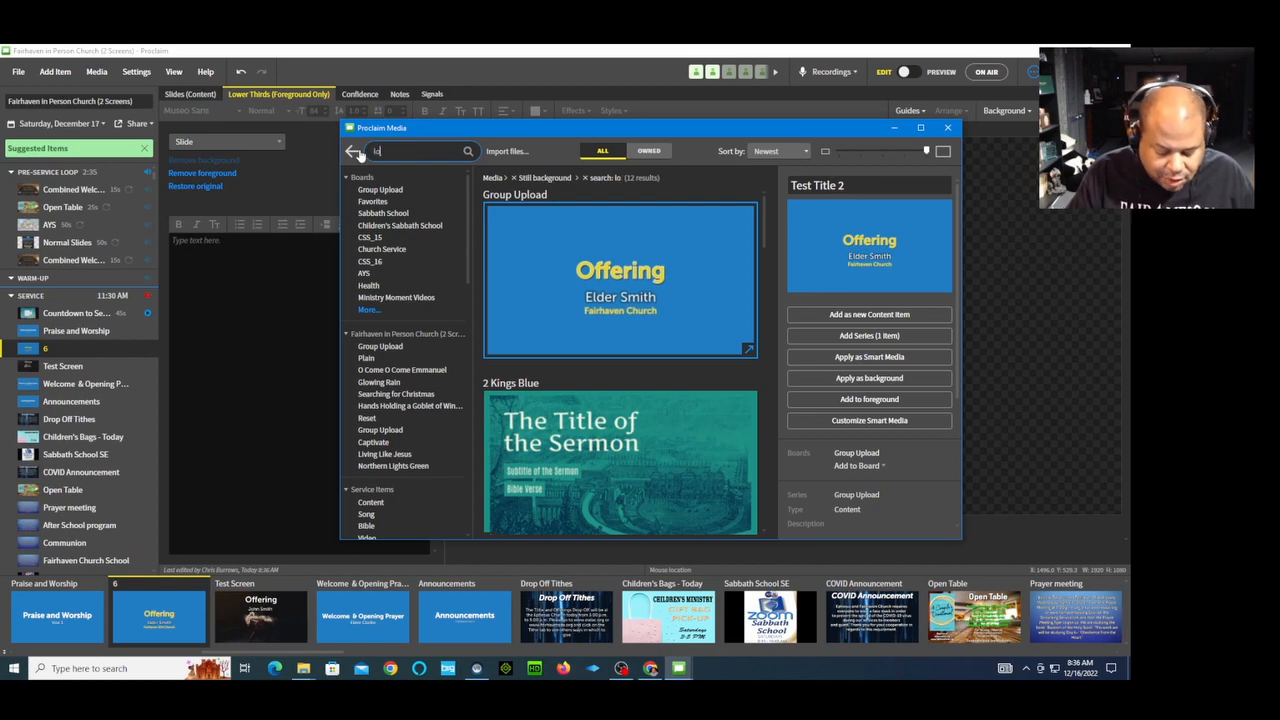
{"action": "type", "text": "wer third"}
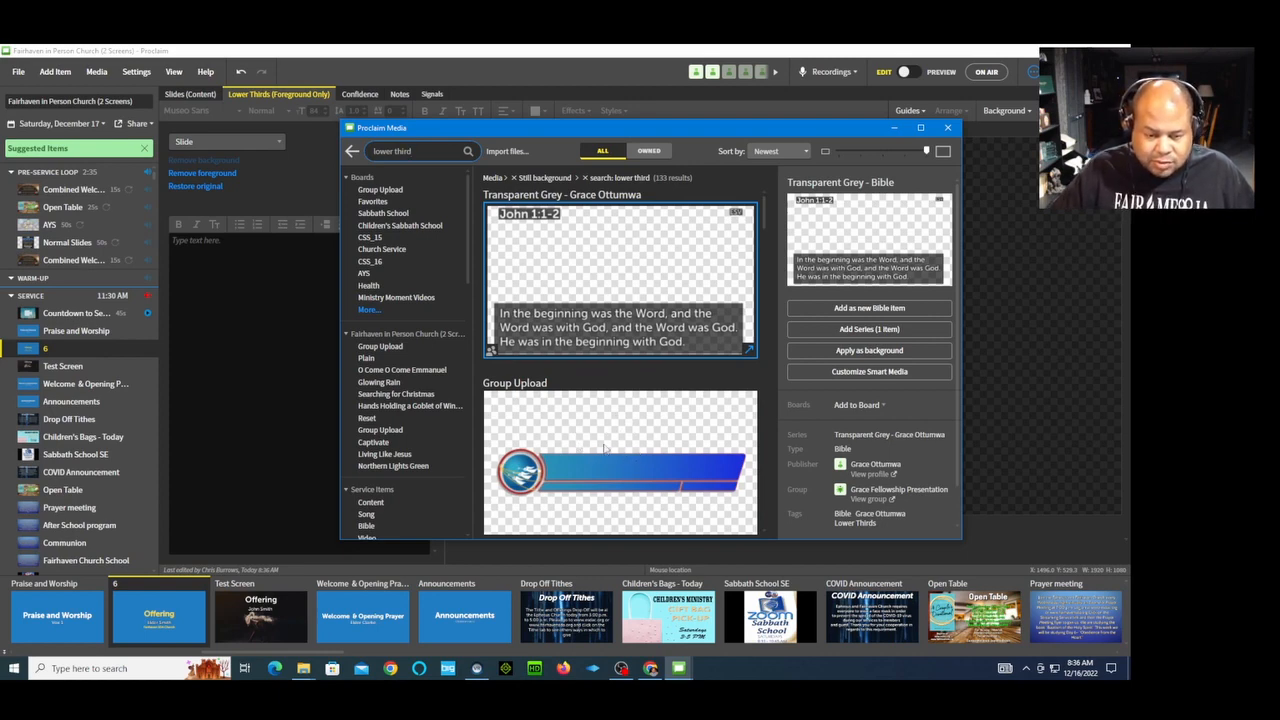
{"action": "left_click", "coordinate": [604, 449]}
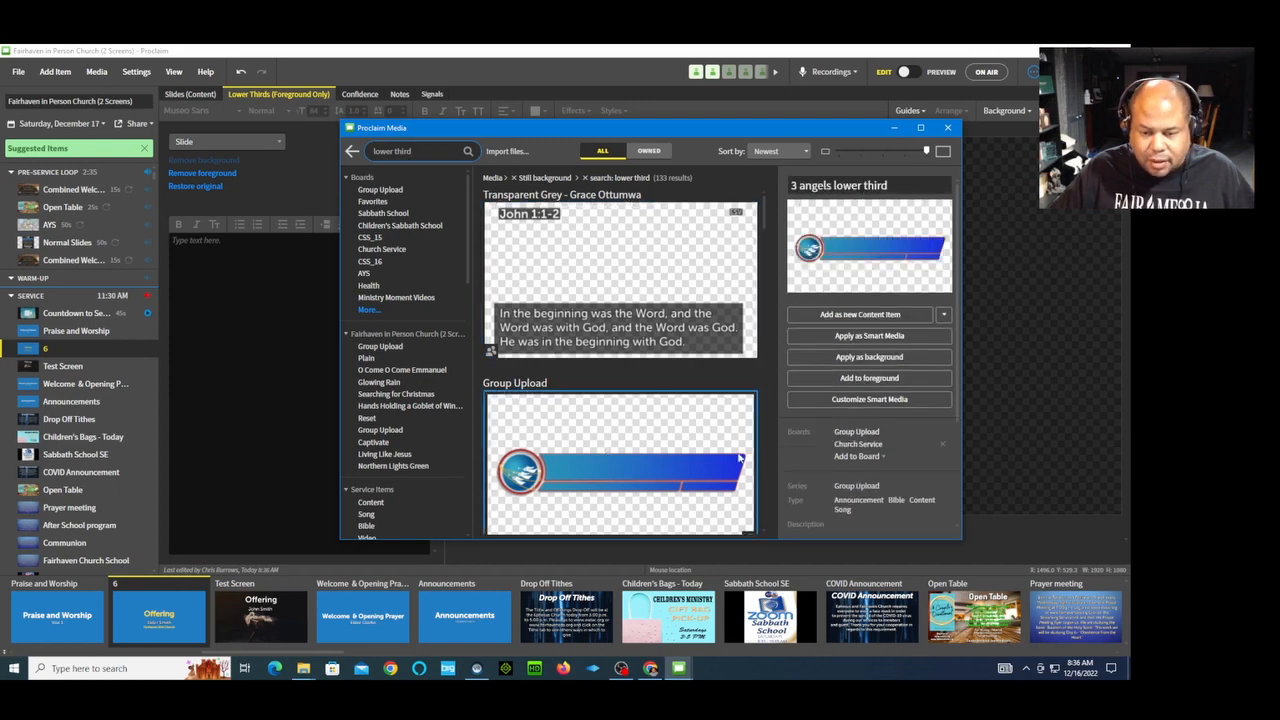
{"action": "left_click", "coordinate": [874, 383]}
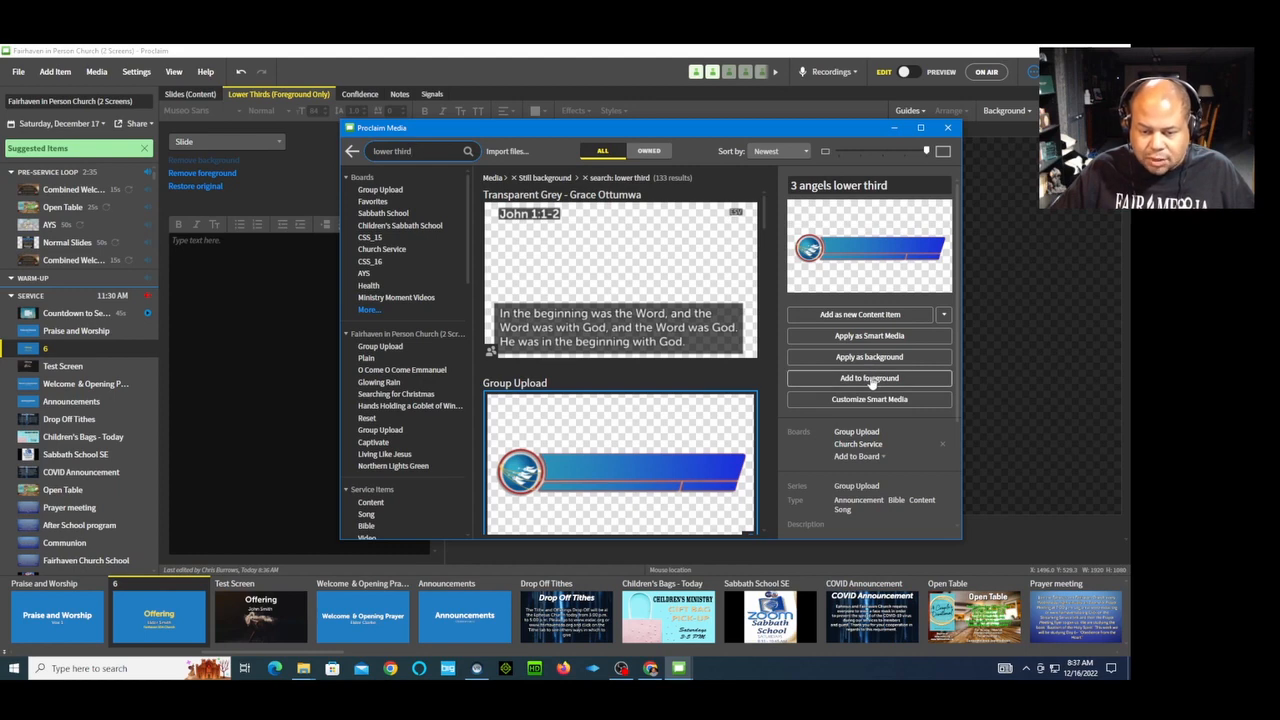
{"action": "left_click", "coordinate": [872, 380]}
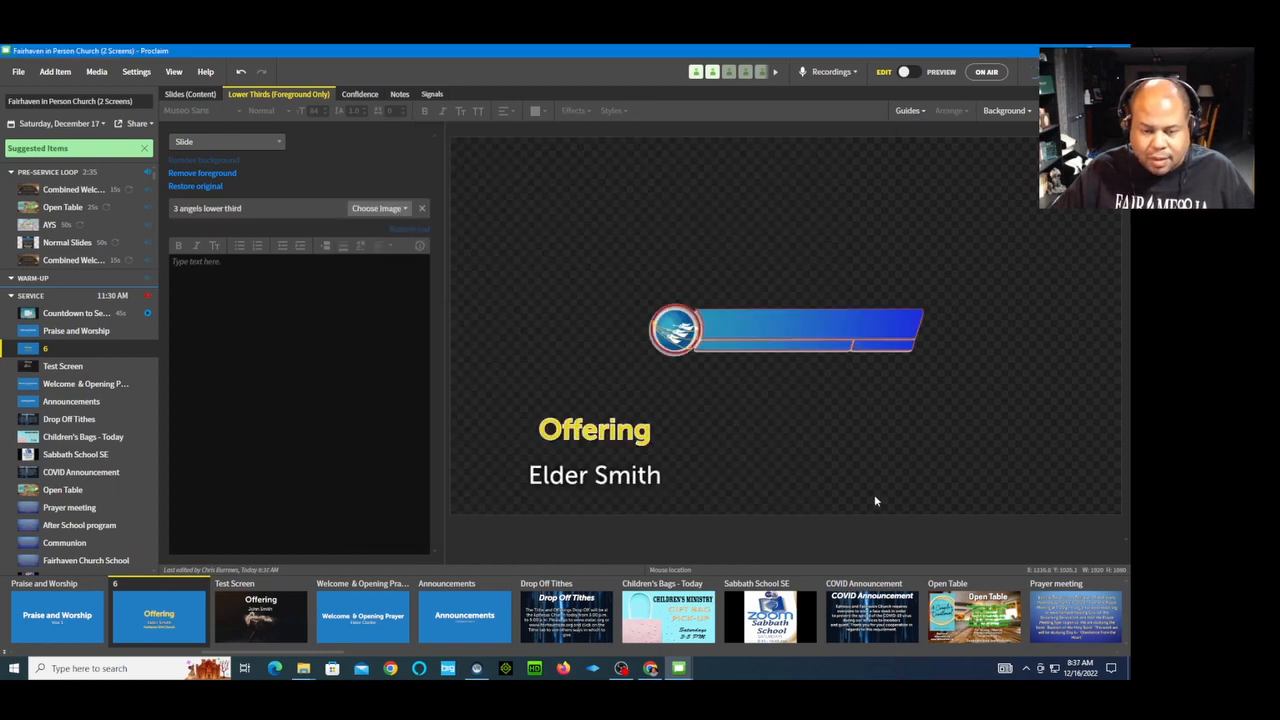
Enlarge the 3 angels banner to about 1390 pixels wide and move it behind the Offering and presenter text at the slide's lower left
{"action": "left_click", "coordinate": [798, 337]}
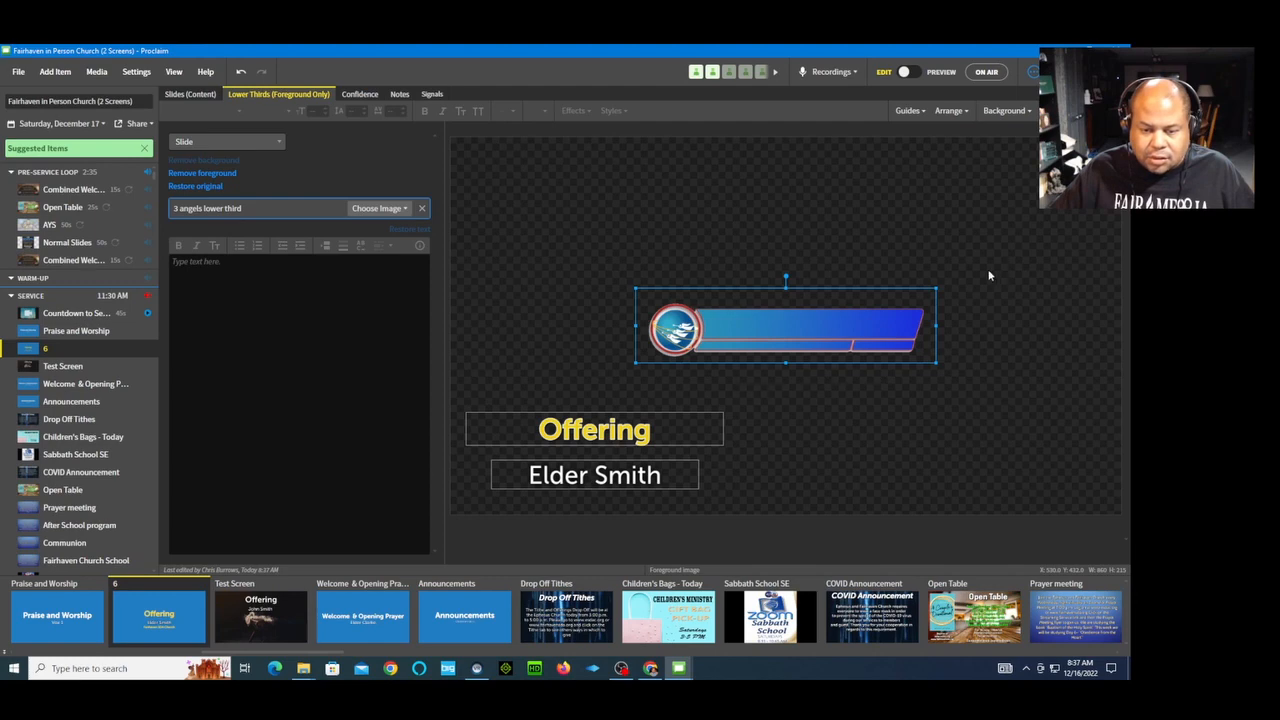
{"action": "left_click_drag", "start_coordinate": [938, 288], "coordinate": [1121, 242]}
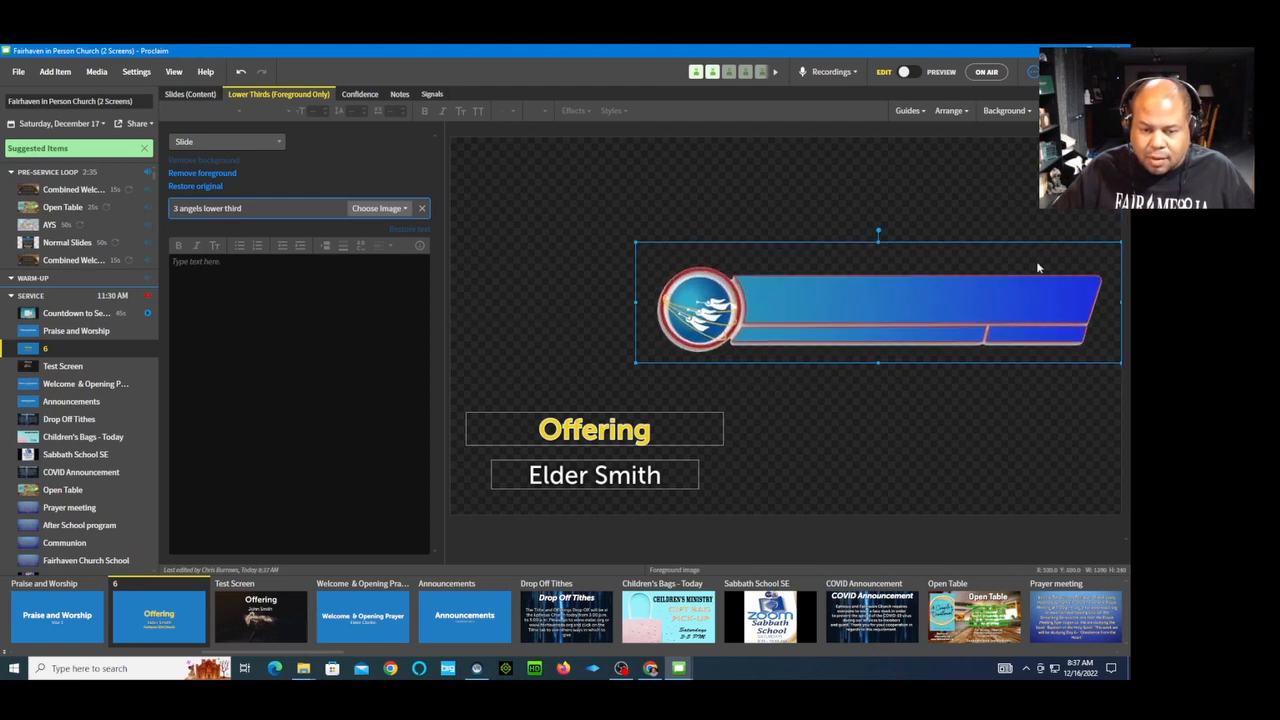
{"action": "left_click_drag", "start_coordinate": [956, 288], "coordinate": [762, 424]}
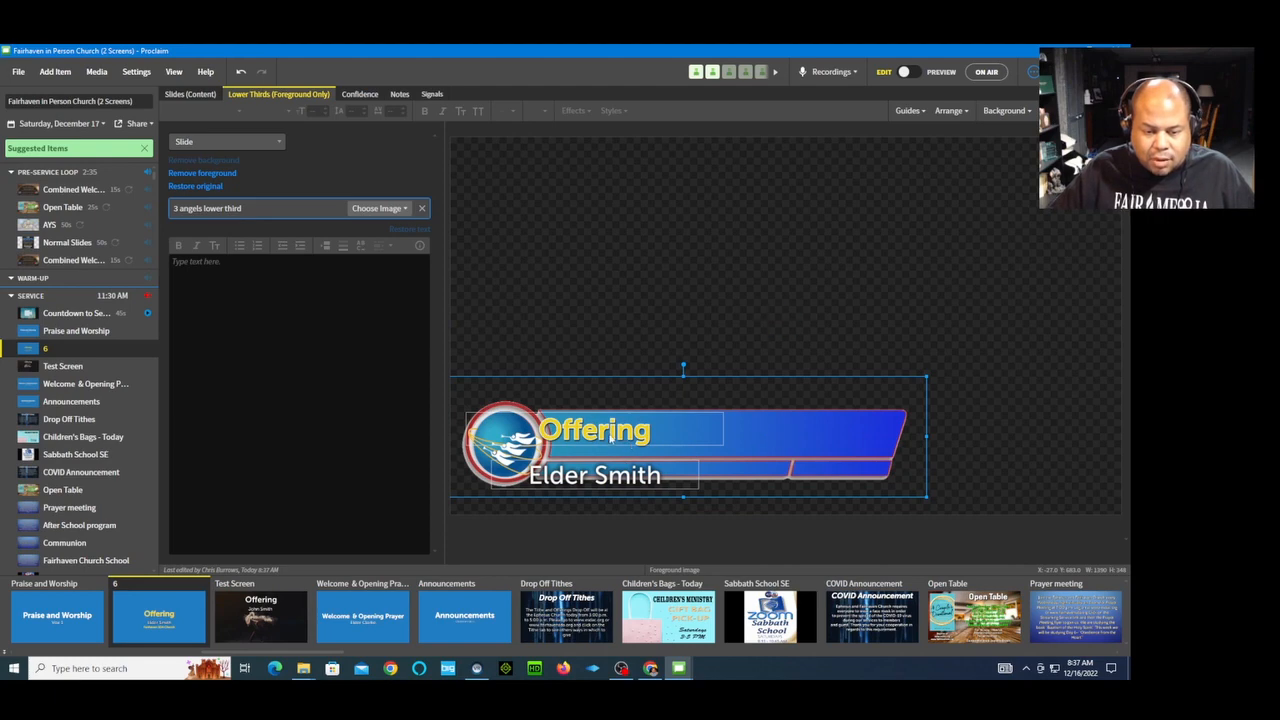
Nudge the 3 angels banner slightly right, then place the presenter's name on its upper bar and Offering on its lower strip
{"action": "left_click_drag", "start_coordinate": [605, 437], "coordinate": [609, 438]}
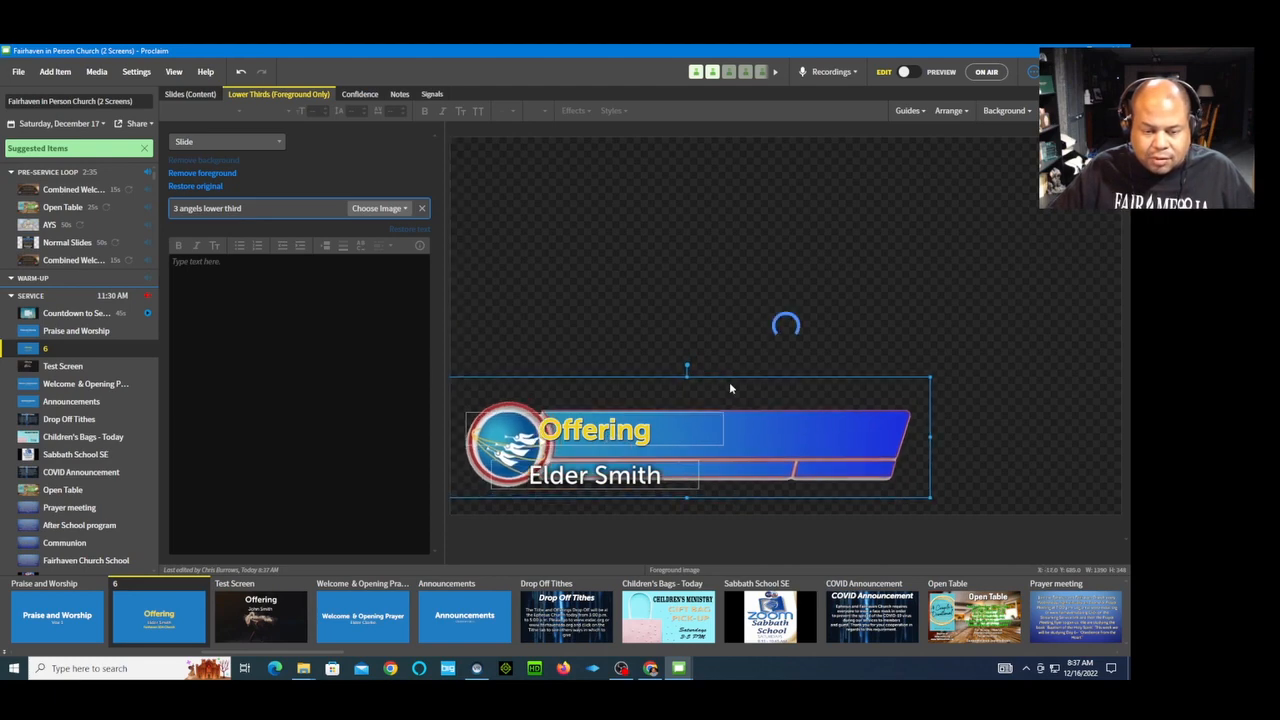
{"action": "left_click", "coordinate": [752, 345]}
{"action": "left_click", "coordinate": [618, 481]}
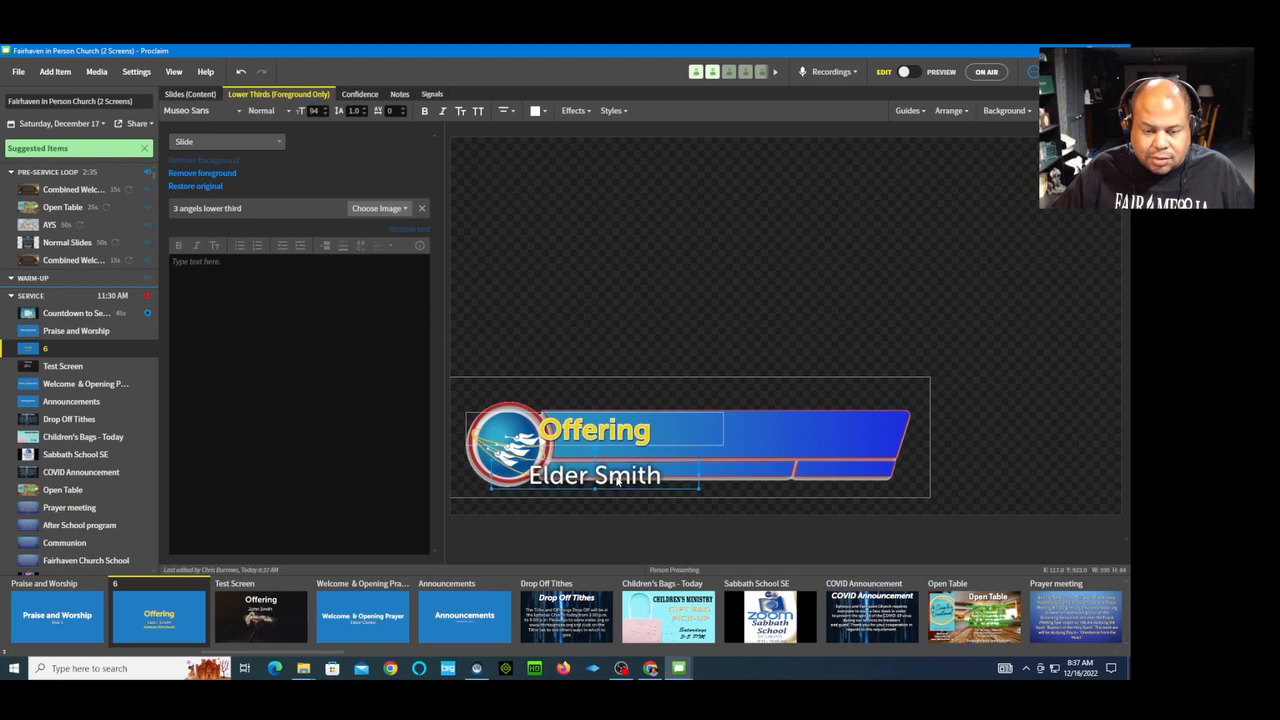
{"action": "left_click_drag", "start_coordinate": [618, 481], "coordinate": [731, 440]}
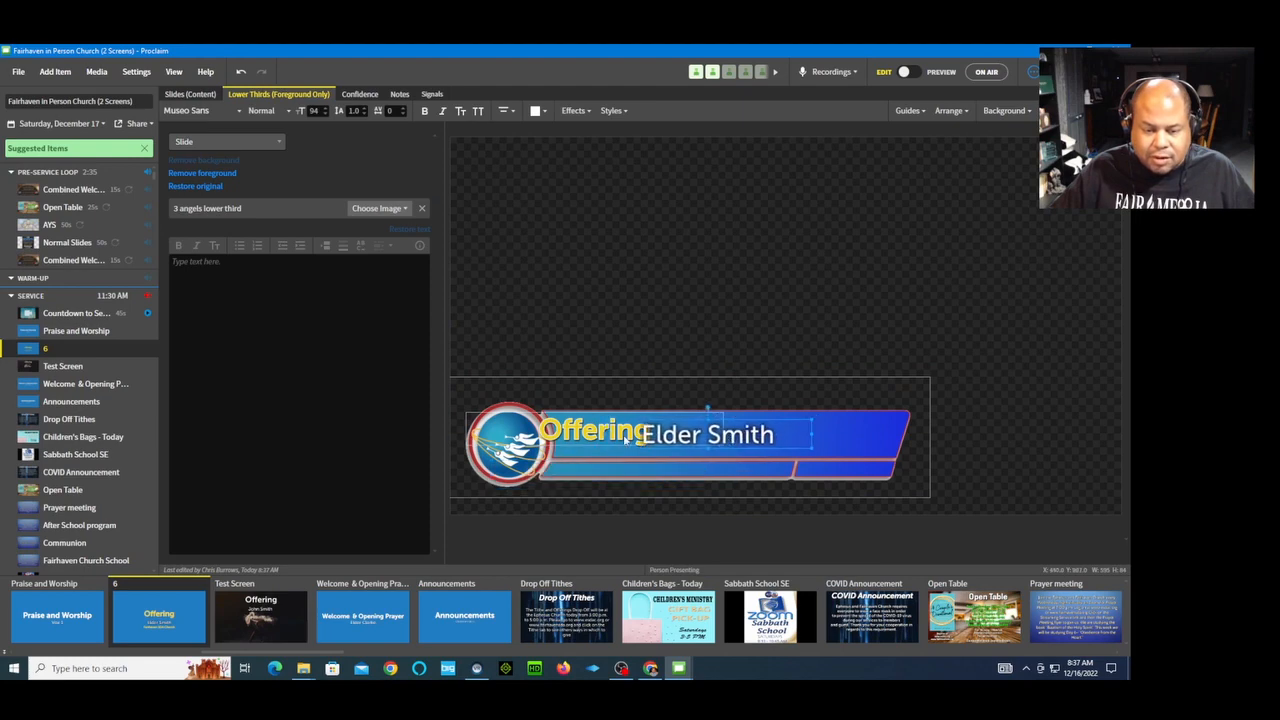
{"action": "left_click_drag", "start_coordinate": [626, 441], "coordinate": [639, 470]}
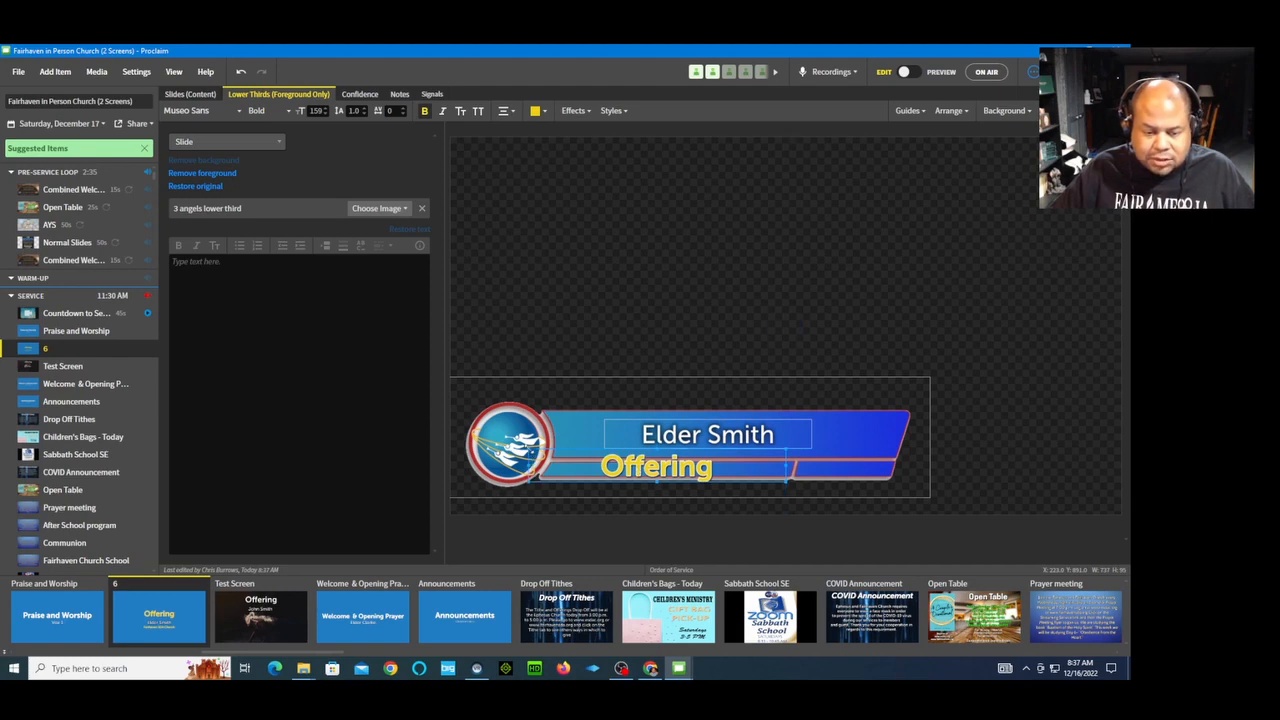
Shrink Offering to fit the banner's lower strip and enlarge the presenter's name box to about 984 pixels wide on the upper bar
{"action": "left_click_drag", "start_coordinate": [530, 450], "coordinate": [555, 464]}
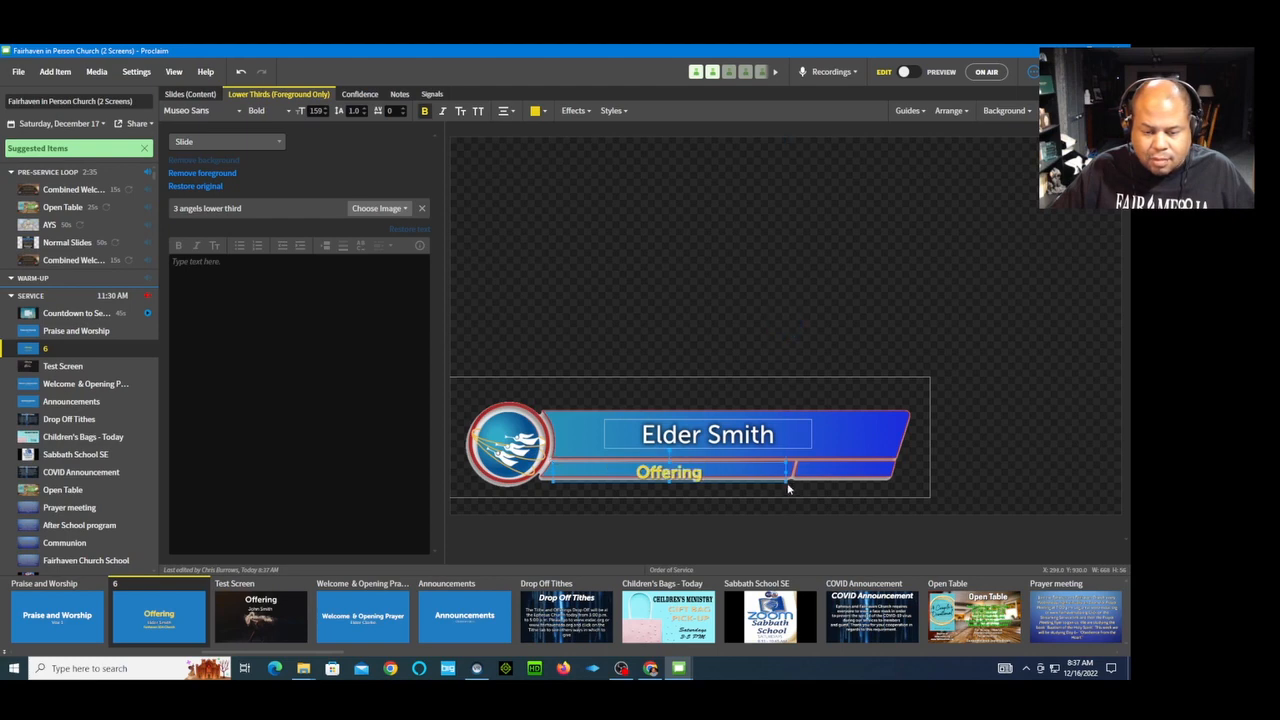
{"action": "left_click_drag", "start_coordinate": [786, 481], "coordinate": [882, 471]}
{"action": "left_click", "coordinate": [743, 447]}
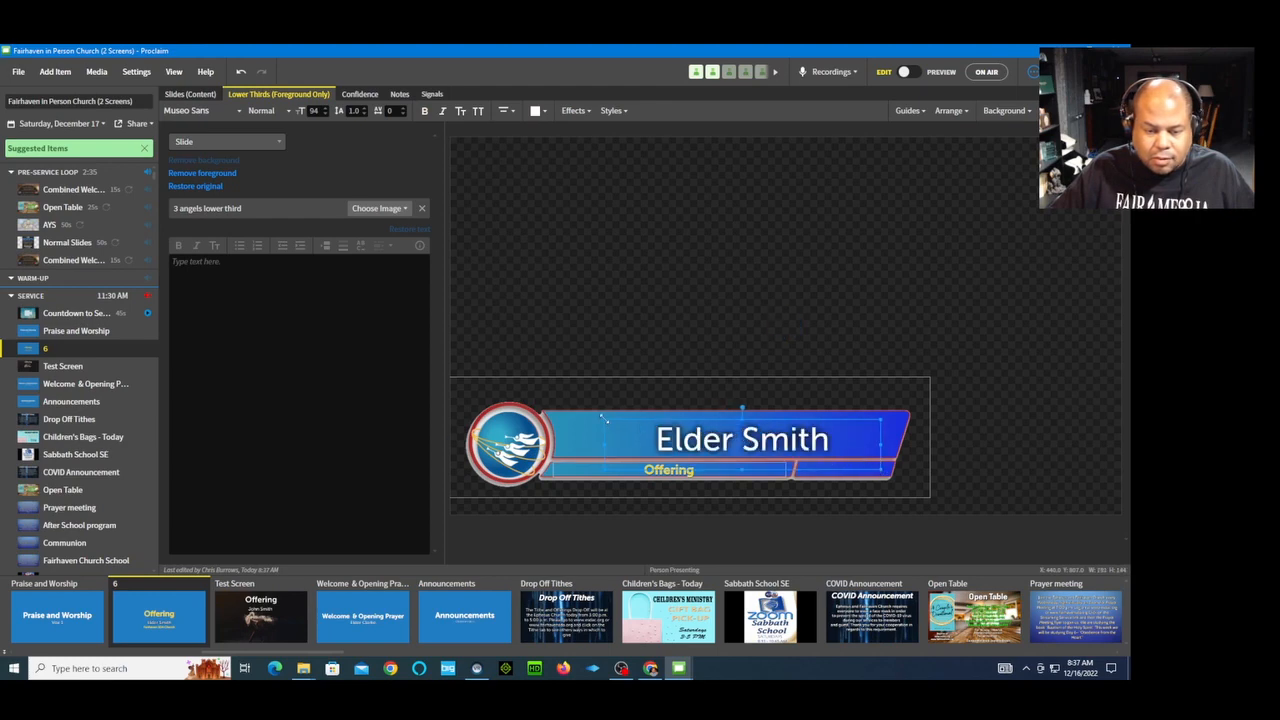
{"action": "left_click_drag", "start_coordinate": [604, 417], "coordinate": [537, 406]}
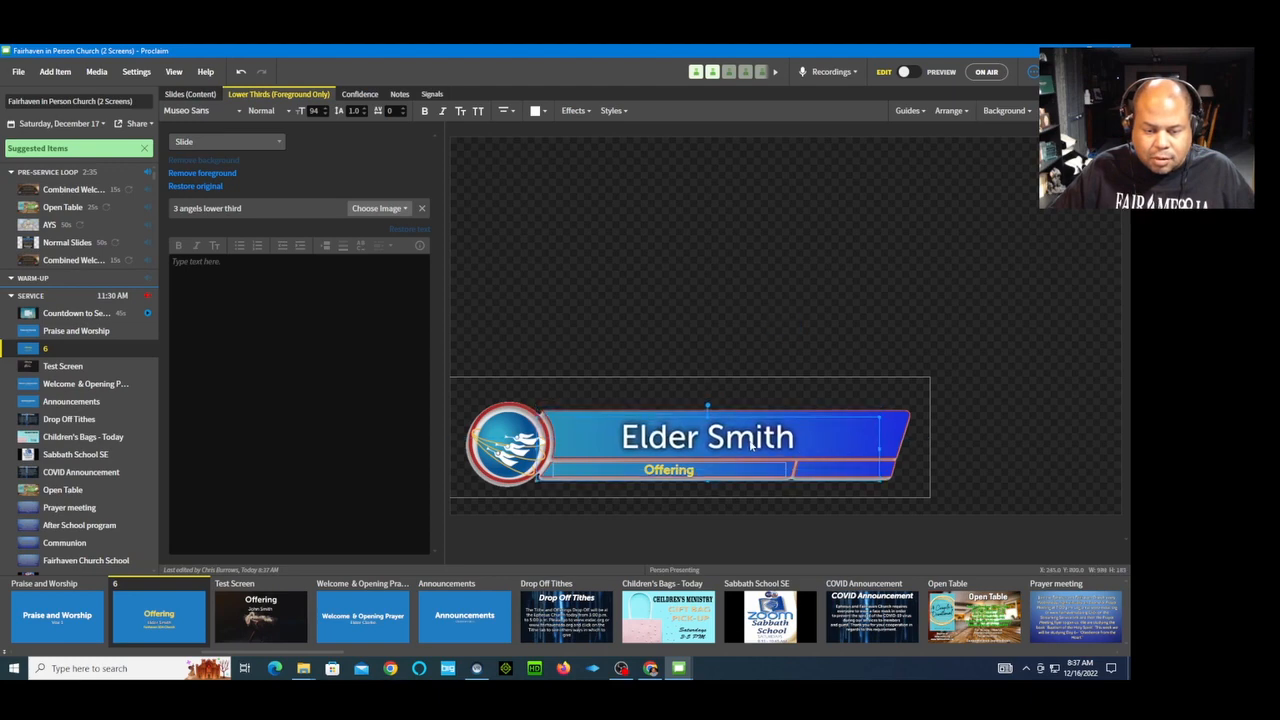
{"action": "left_click_drag", "start_coordinate": [751, 447], "coordinate": [755, 433]}
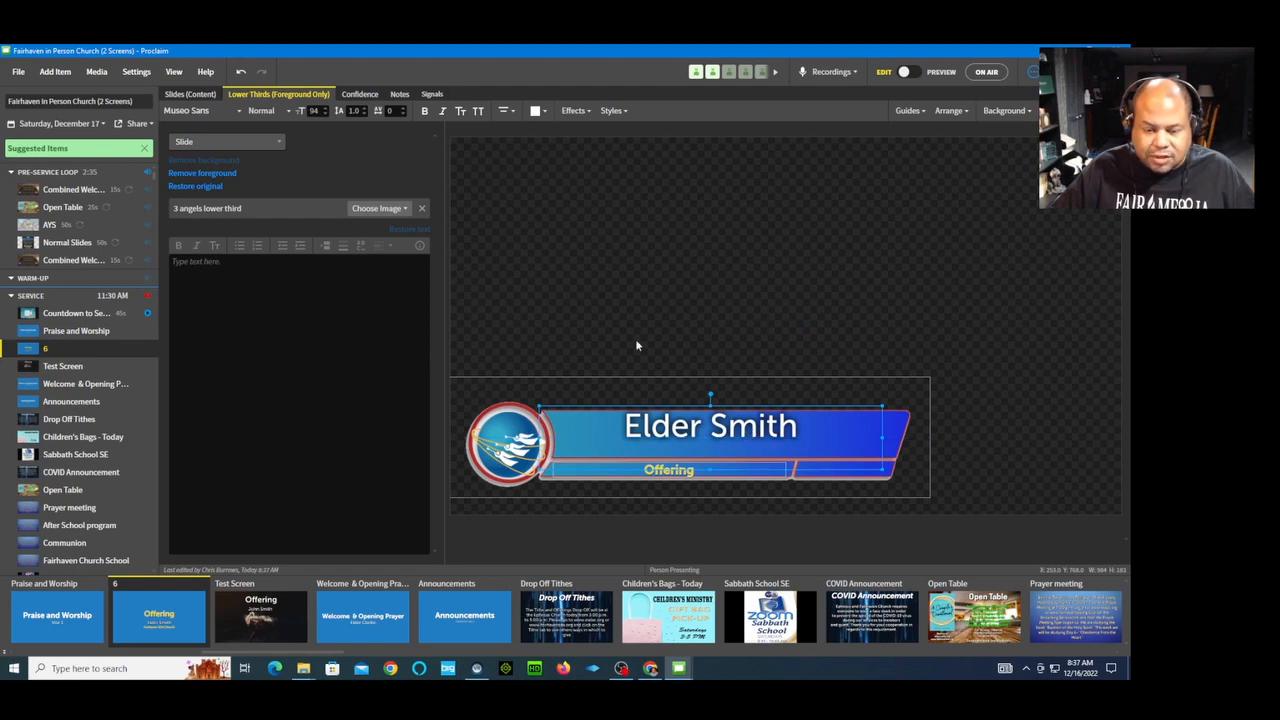
Align the presenter's name to the middle centre of its box and narrow the box to about 932 pixels wide
{"action": "left_click", "coordinate": [513, 112]}
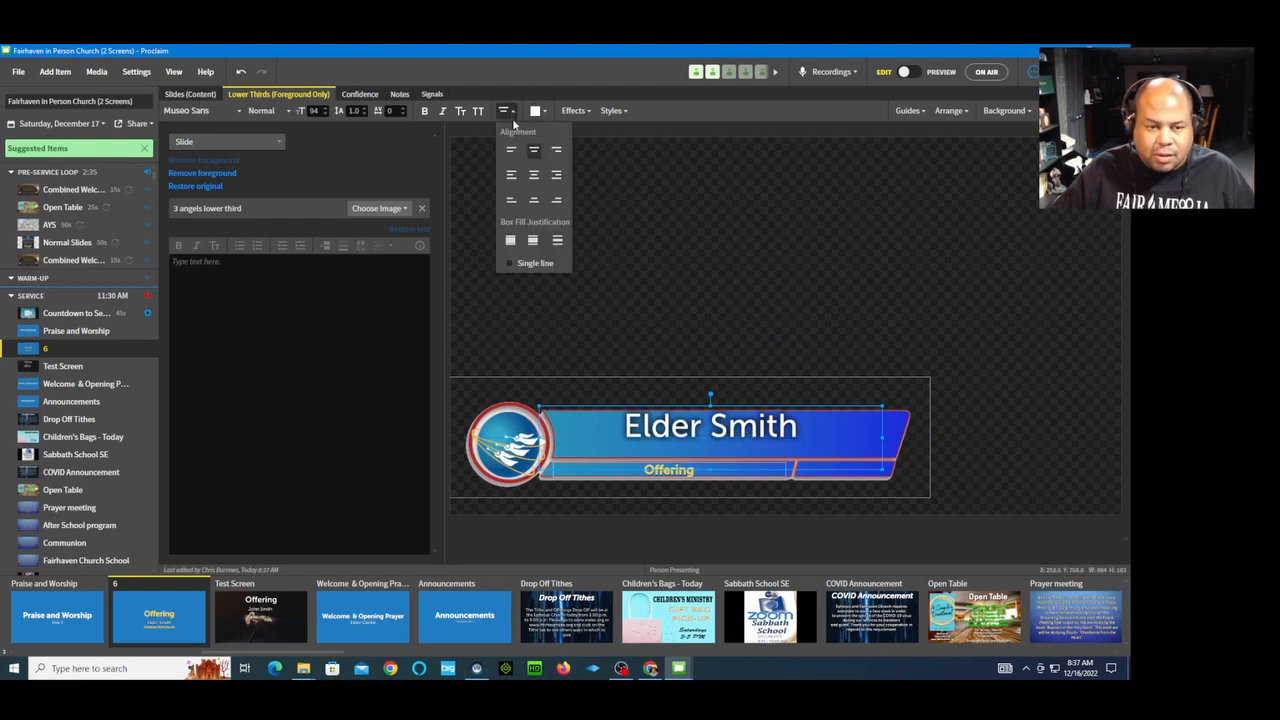
{"action": "left_click", "coordinate": [535, 176]}
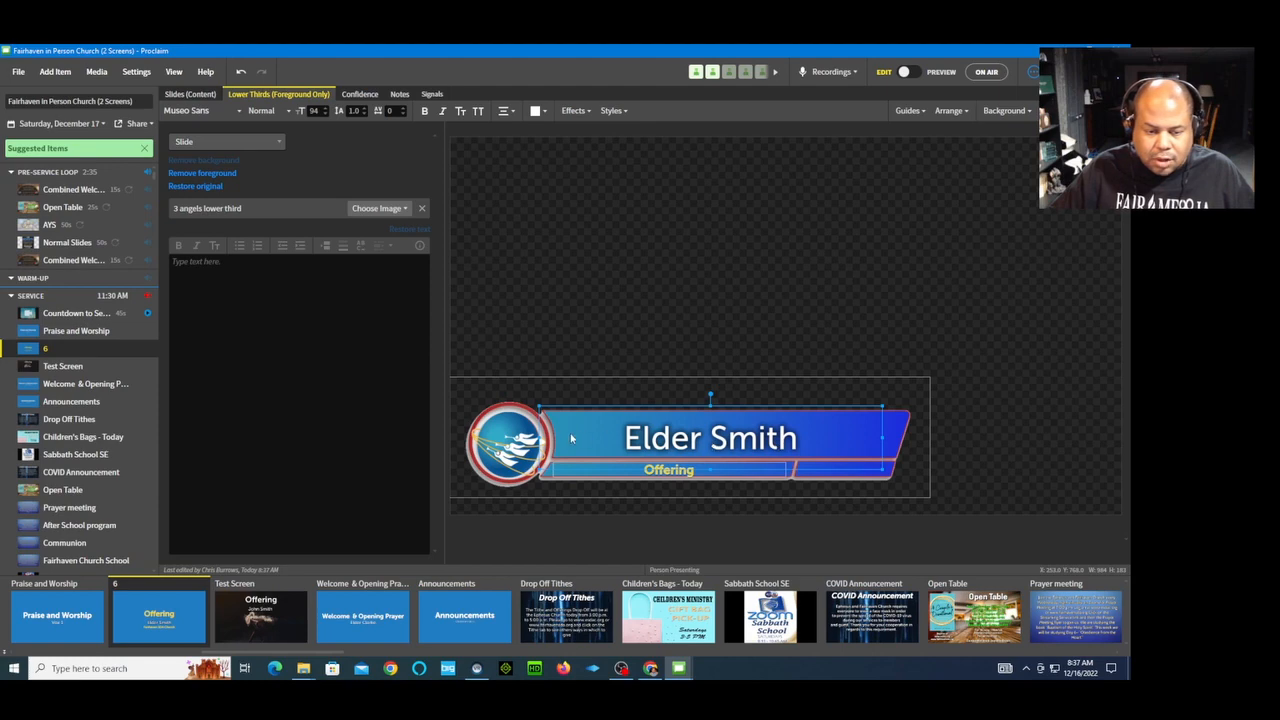
{"action": "left_click_drag", "start_coordinate": [540, 437], "coordinate": [557, 440]}
{"action": "left_click_drag", "start_coordinate": [734, 447], "coordinate": [729, 446]}
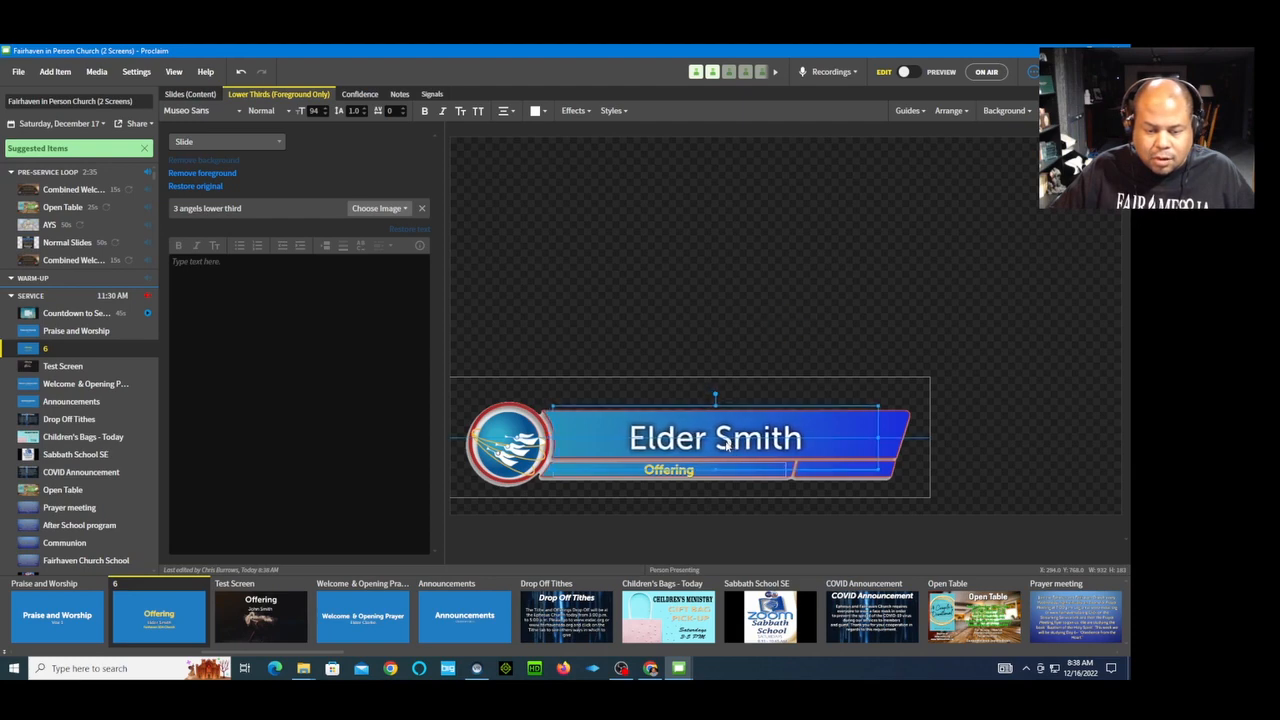
{"action": "left_click", "coordinate": [738, 352]}
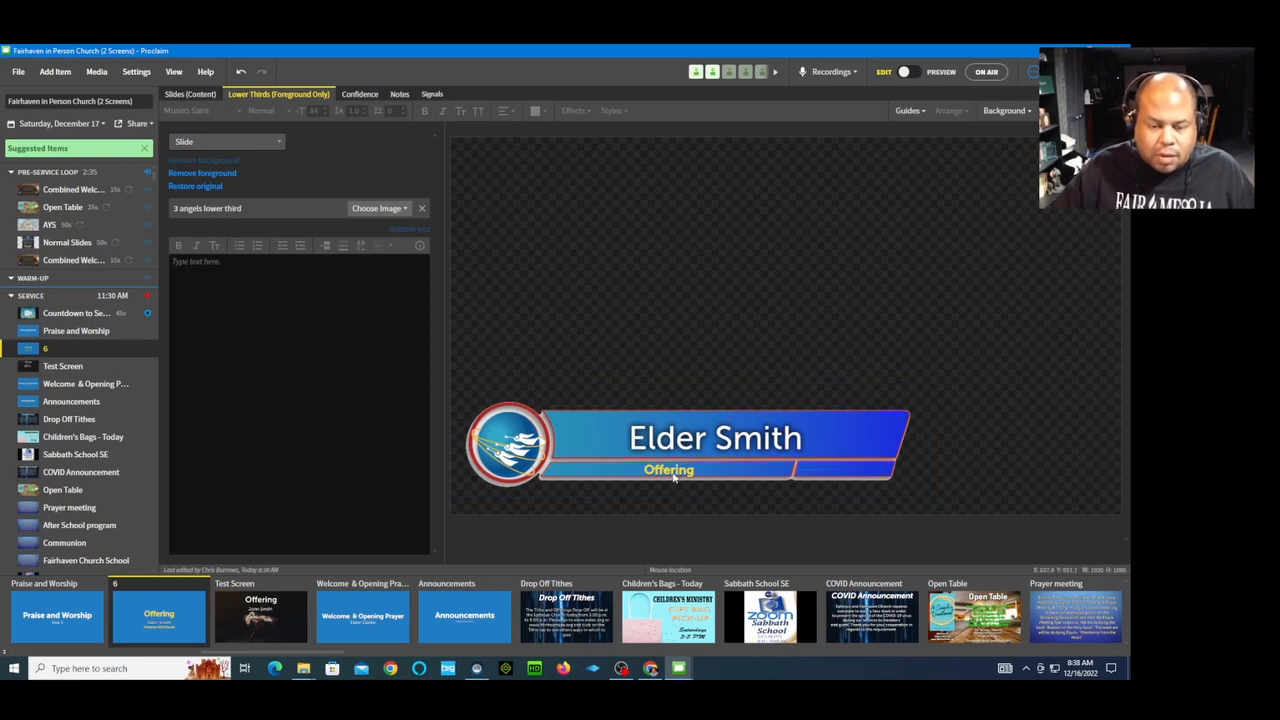
Compare the Offering item's full-slide content with its lower thirds design, ending on the full slide
{"action": "left_click", "coordinate": [194, 96]}
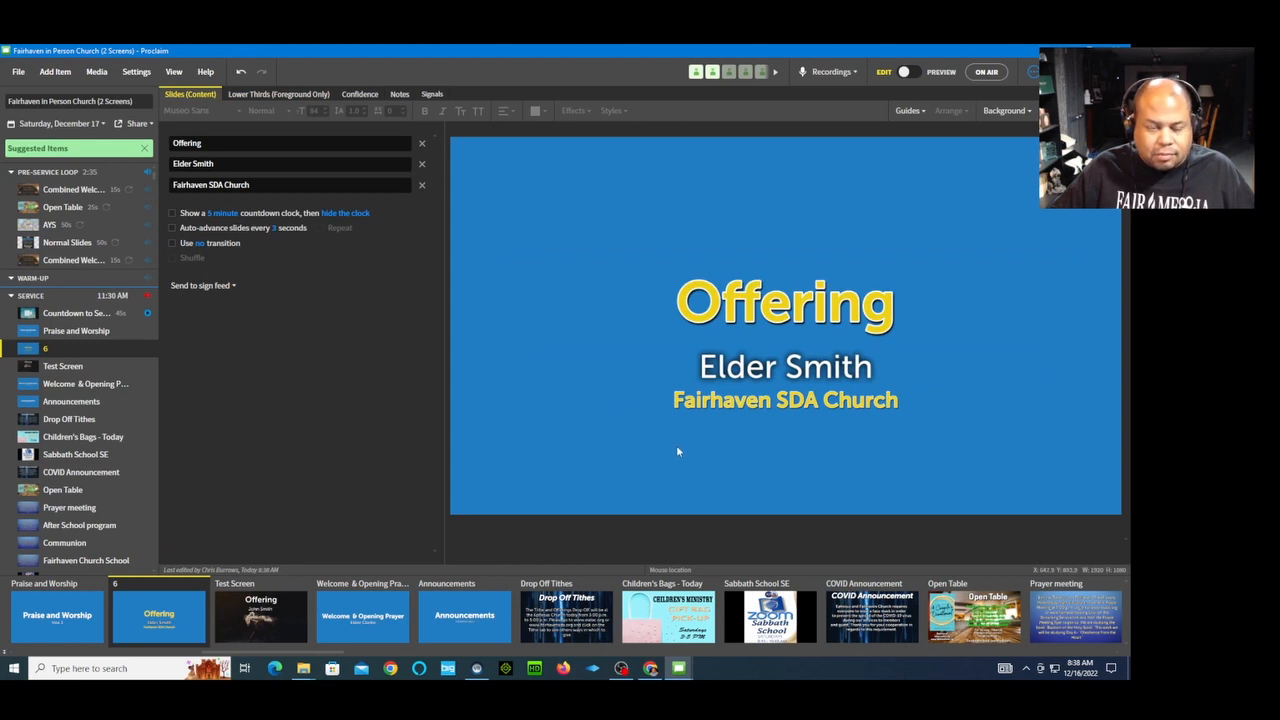
{"action": "left_click", "coordinate": [264, 96]}
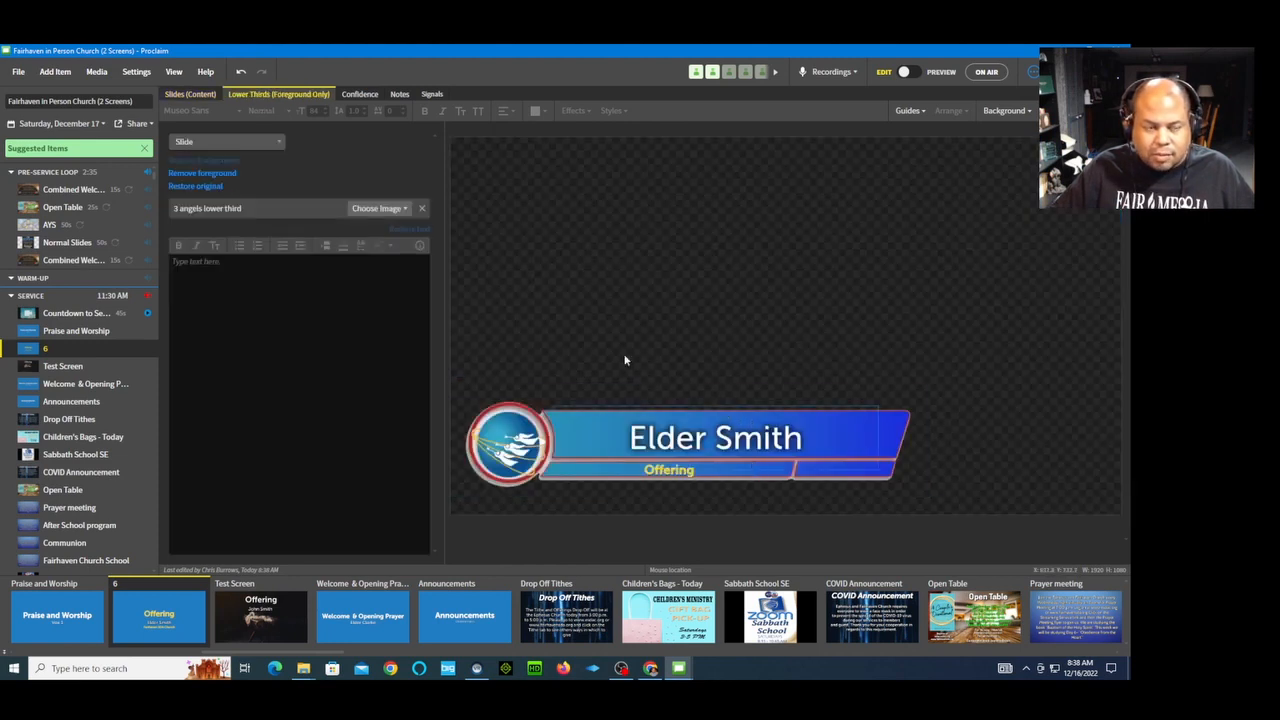
{"action": "left_click", "coordinate": [188, 96]}
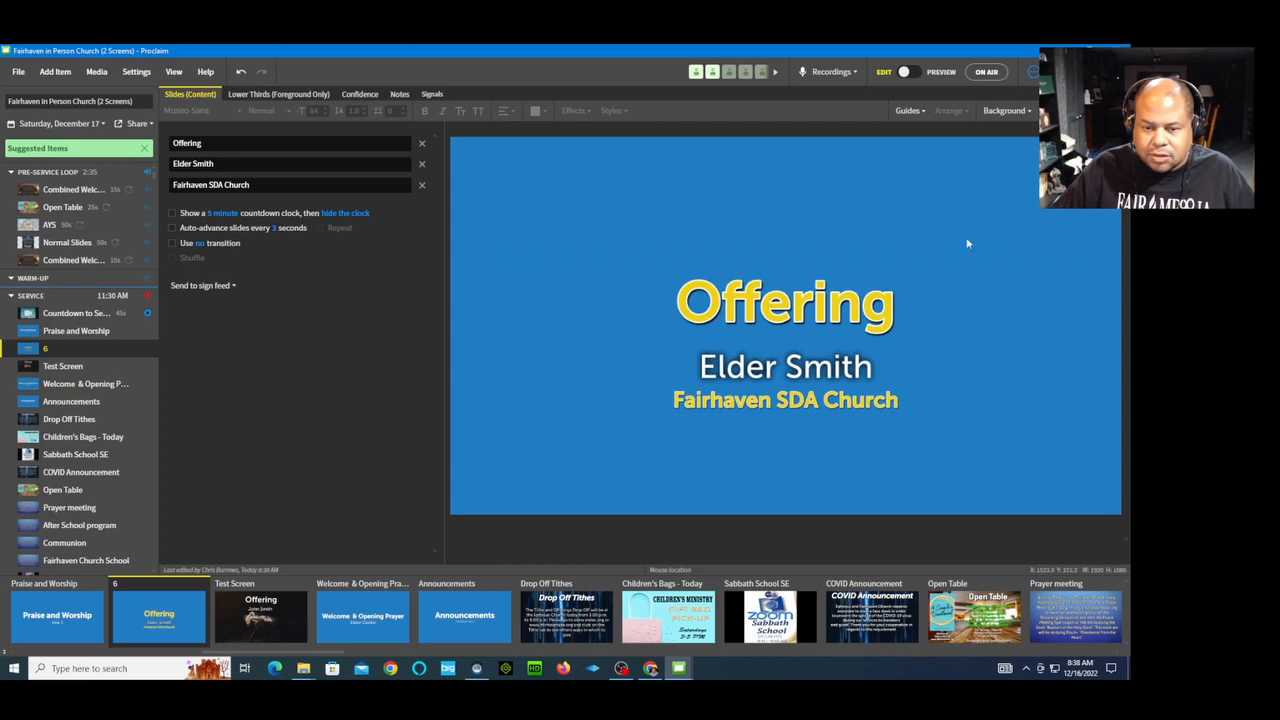
Open the media library for the full slide's background and clear the lower third search
{"action": "left_click", "coordinate": [1031, 113]}
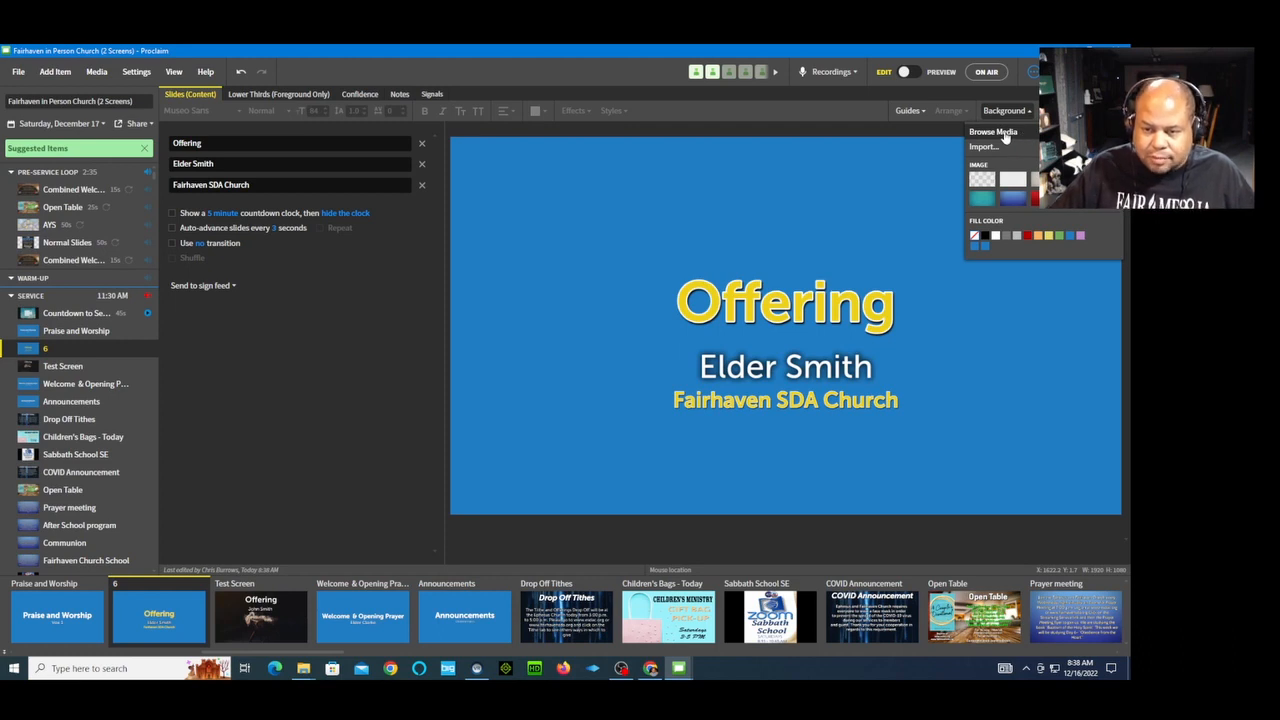
{"action": "left_click", "coordinate": [1001, 133]}
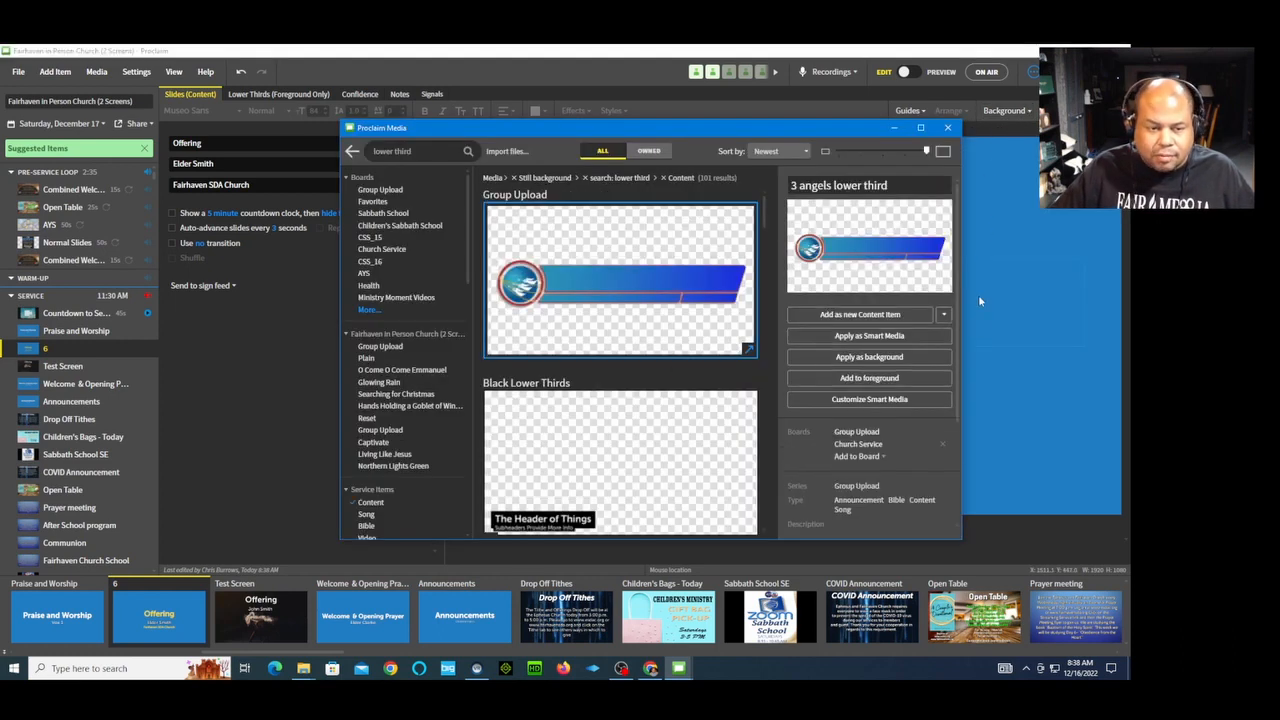
{"action": "left_click_drag", "start_coordinate": [426, 150], "coordinate": [358, 153]}
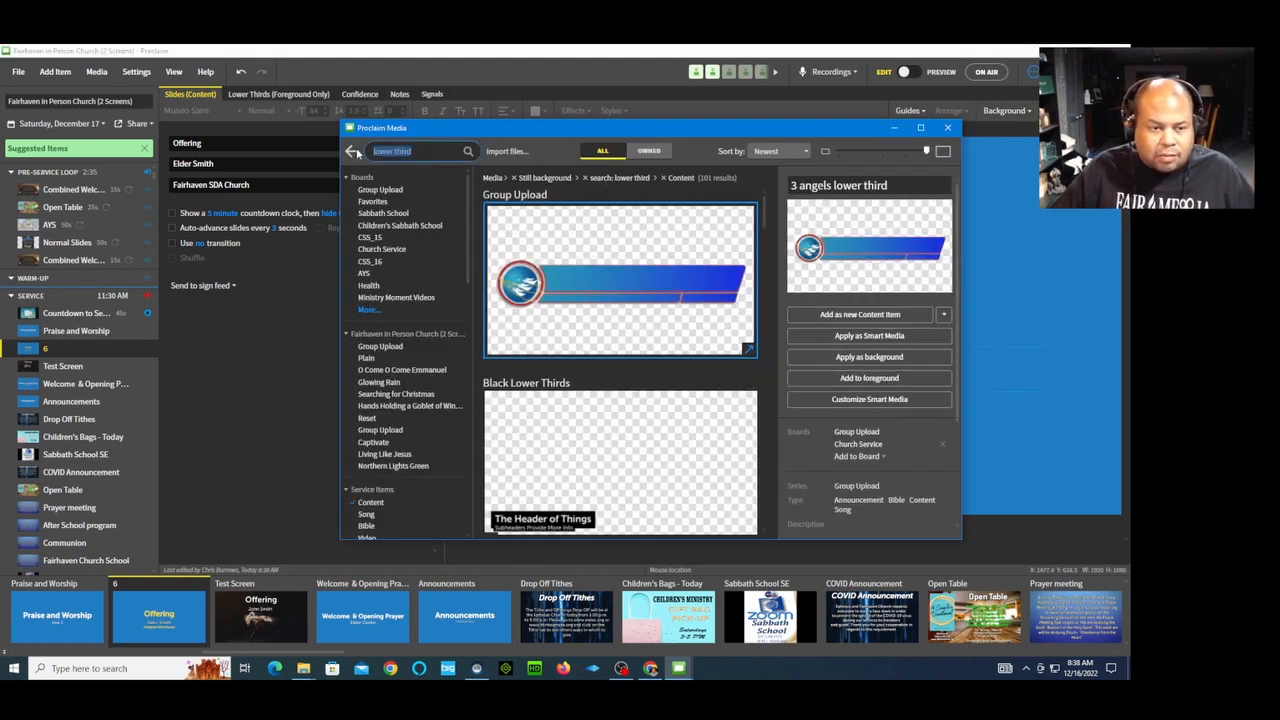
{"action": "key", "text": "BackSpace"}
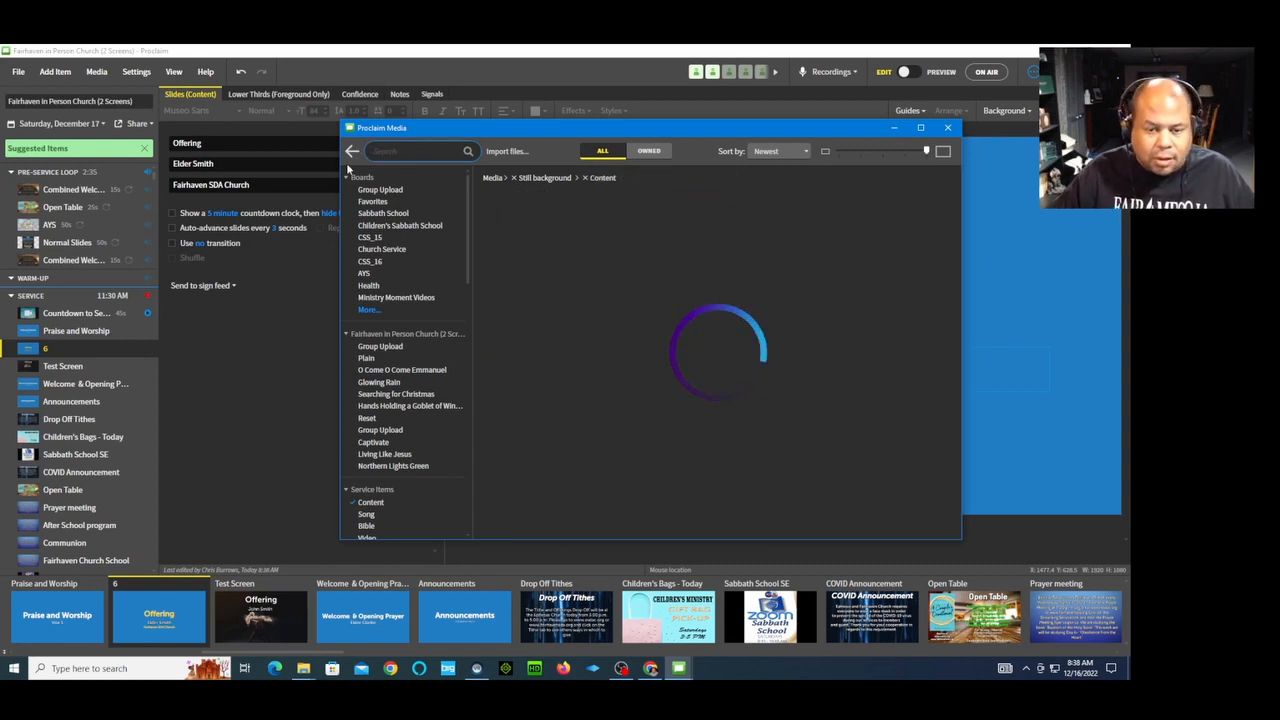
Browse the still backgrounds for a suitable image and preview the main Amber Fields picture
{"action": "scroll", "coordinate": [640, 375], "scroll_direction": "down", "scroll_amount": 10}
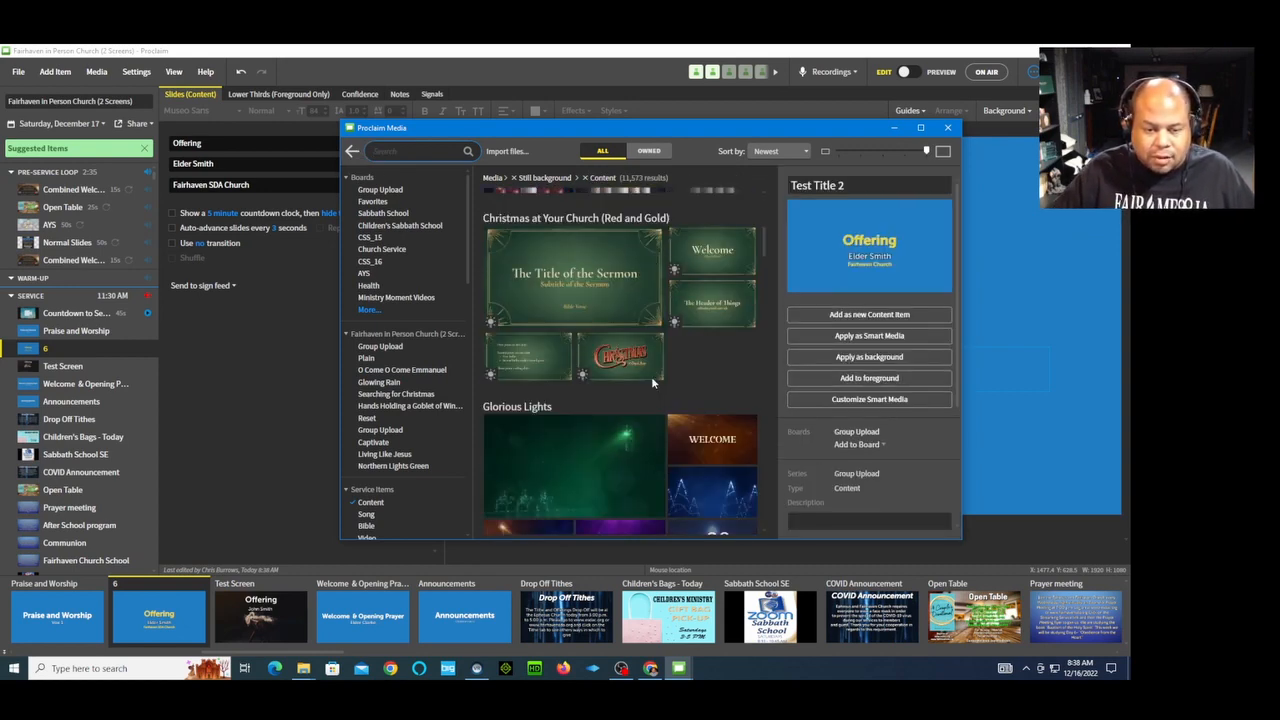
{"action": "scroll", "coordinate": [651, 383], "scroll_direction": "down", "scroll_amount": 10}
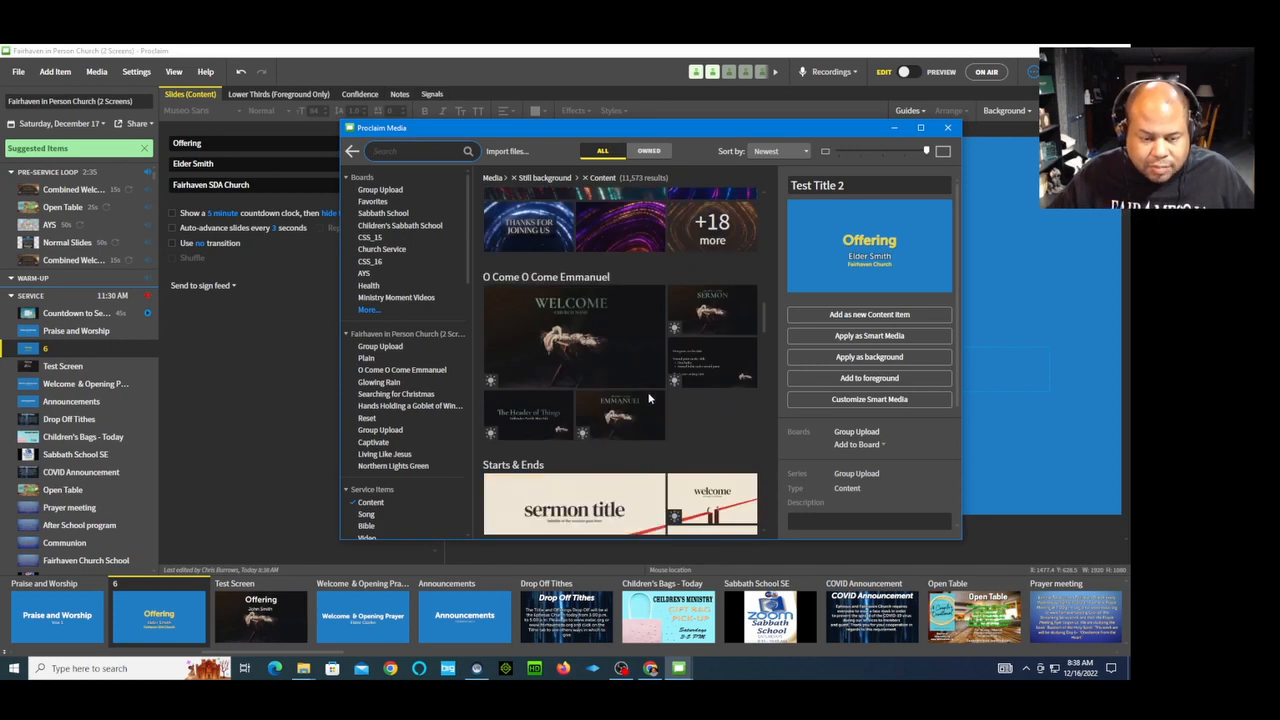
{"action": "scroll", "coordinate": [648, 398], "scroll_direction": "down", "scroll_amount": 10}
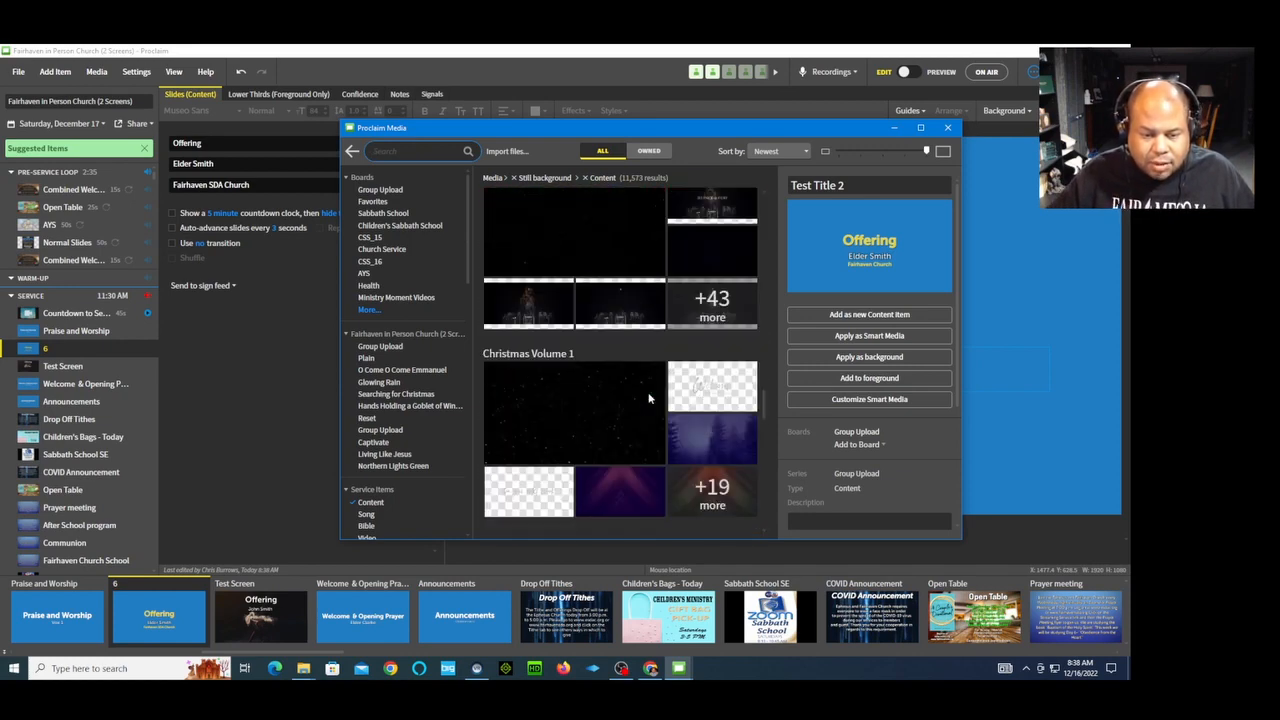
{"action": "scroll", "coordinate": [648, 398], "scroll_direction": "down", "scroll_amount": 10}
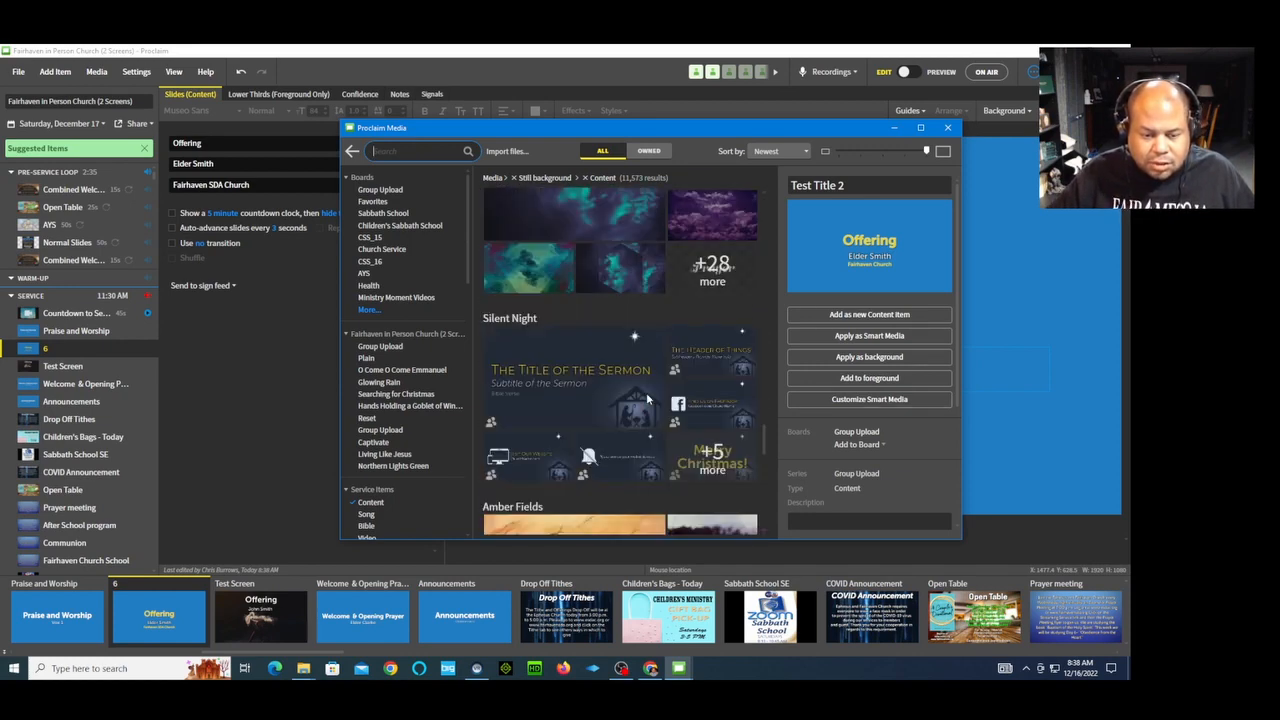
{"action": "scroll", "coordinate": [646, 399], "scroll_direction": "down", "scroll_amount": 10}
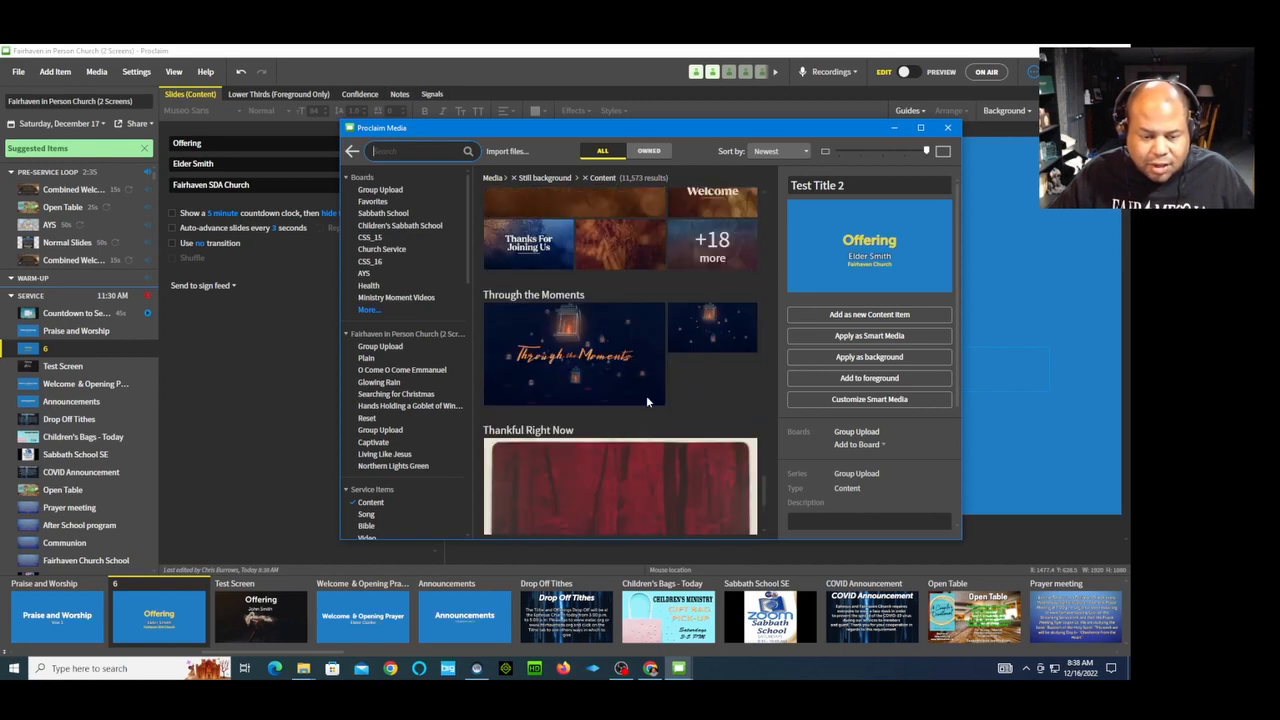
{"action": "scroll", "coordinate": [646, 400], "scroll_direction": "up", "scroll_amount": 5}
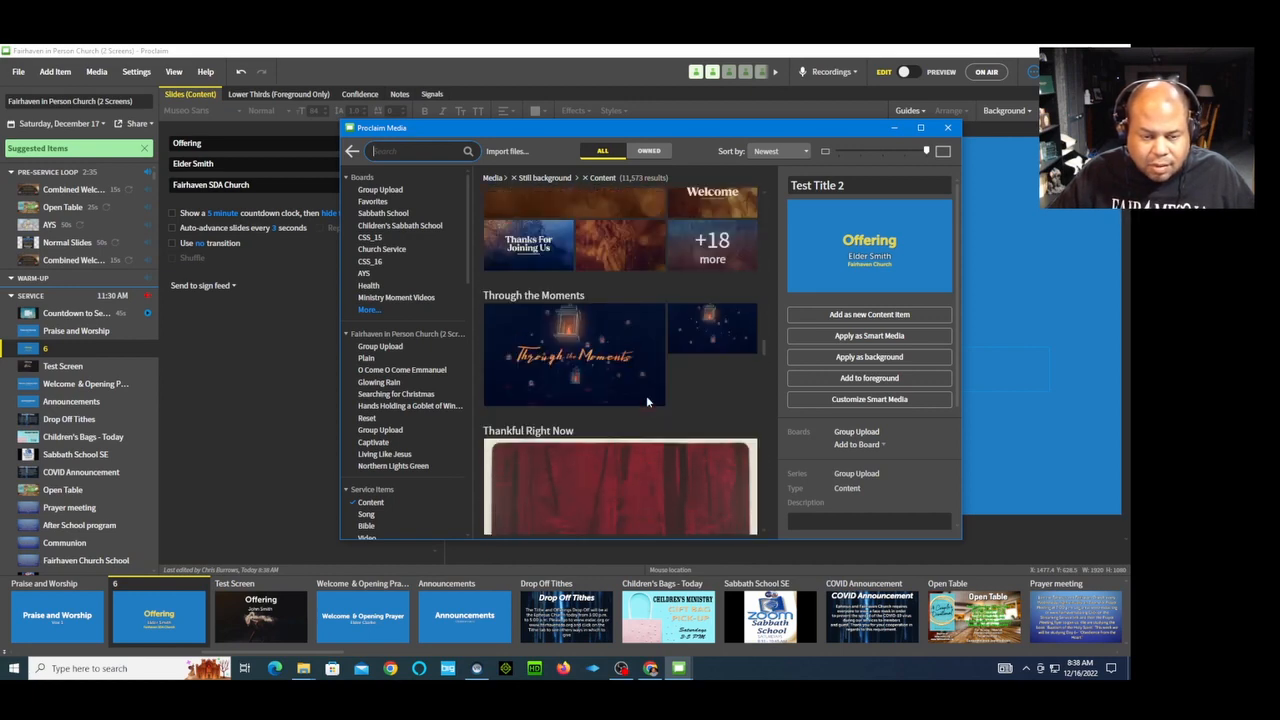
{"action": "scroll", "coordinate": [646, 400], "scroll_direction": "up", "scroll_amount": 1}
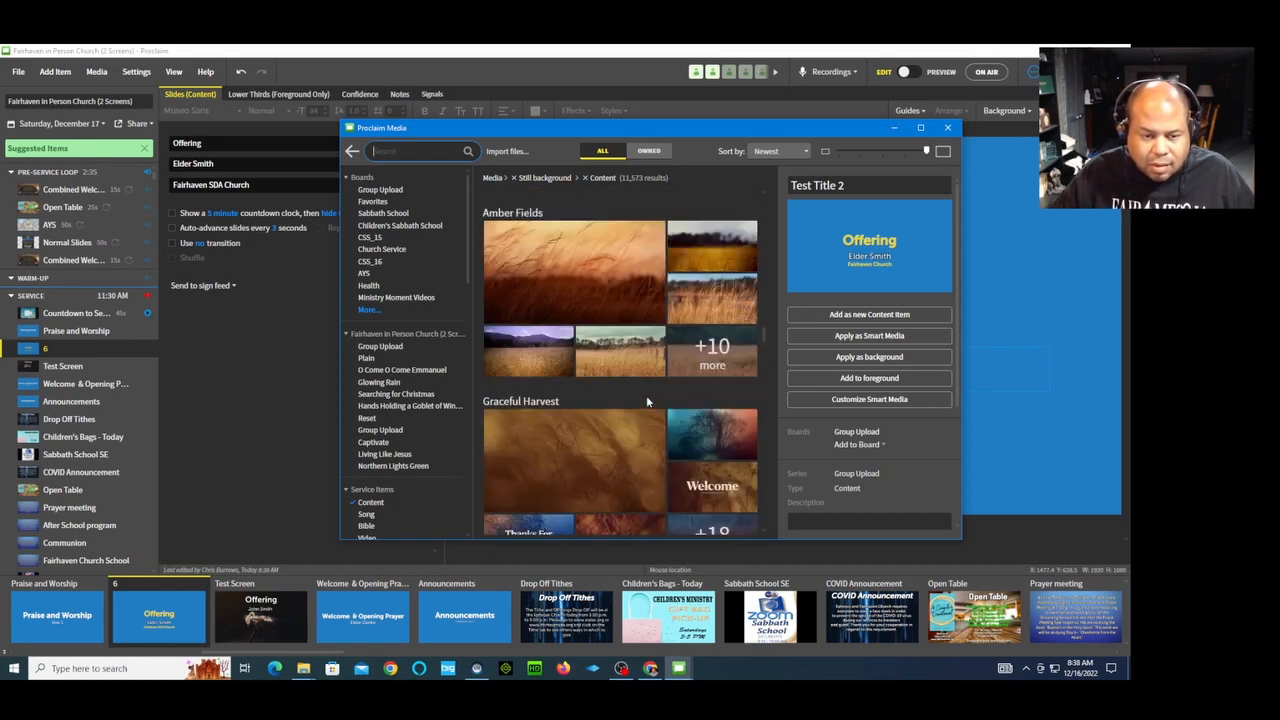
{"action": "scroll", "coordinate": [646, 401], "scroll_direction": "up", "scroll_amount": 1}
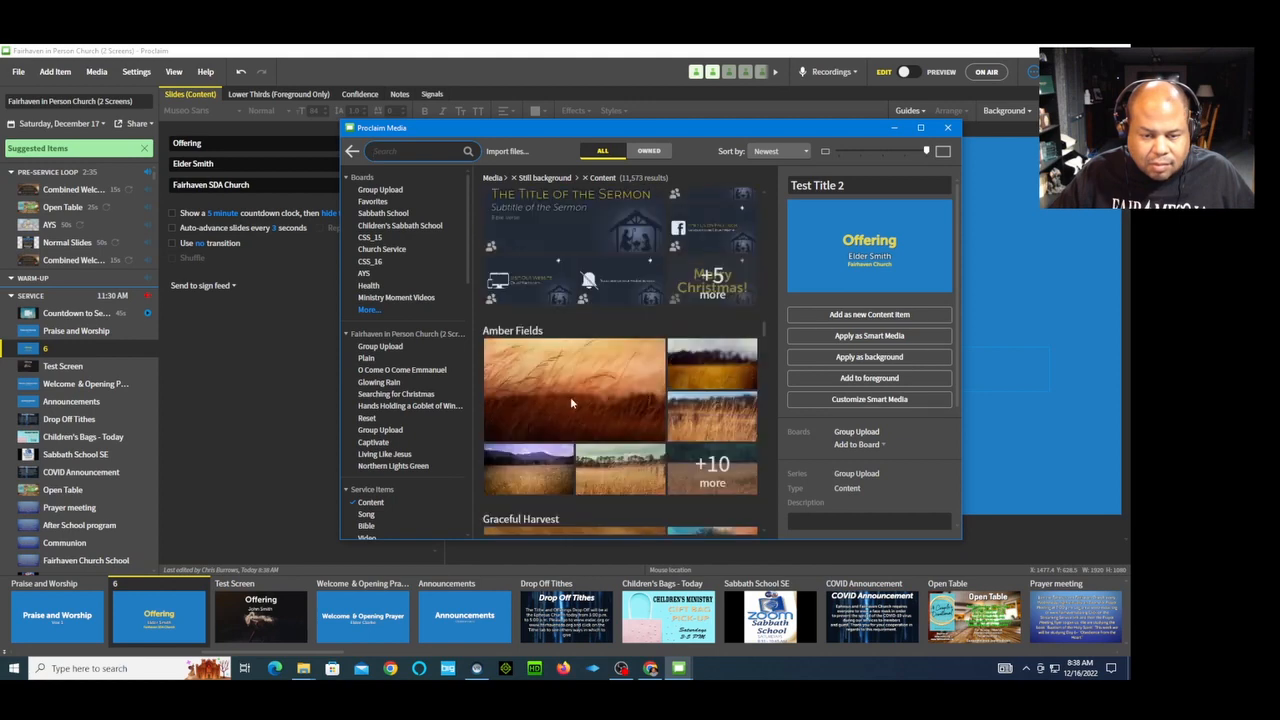
{"action": "left_click", "coordinate": [571, 402]}
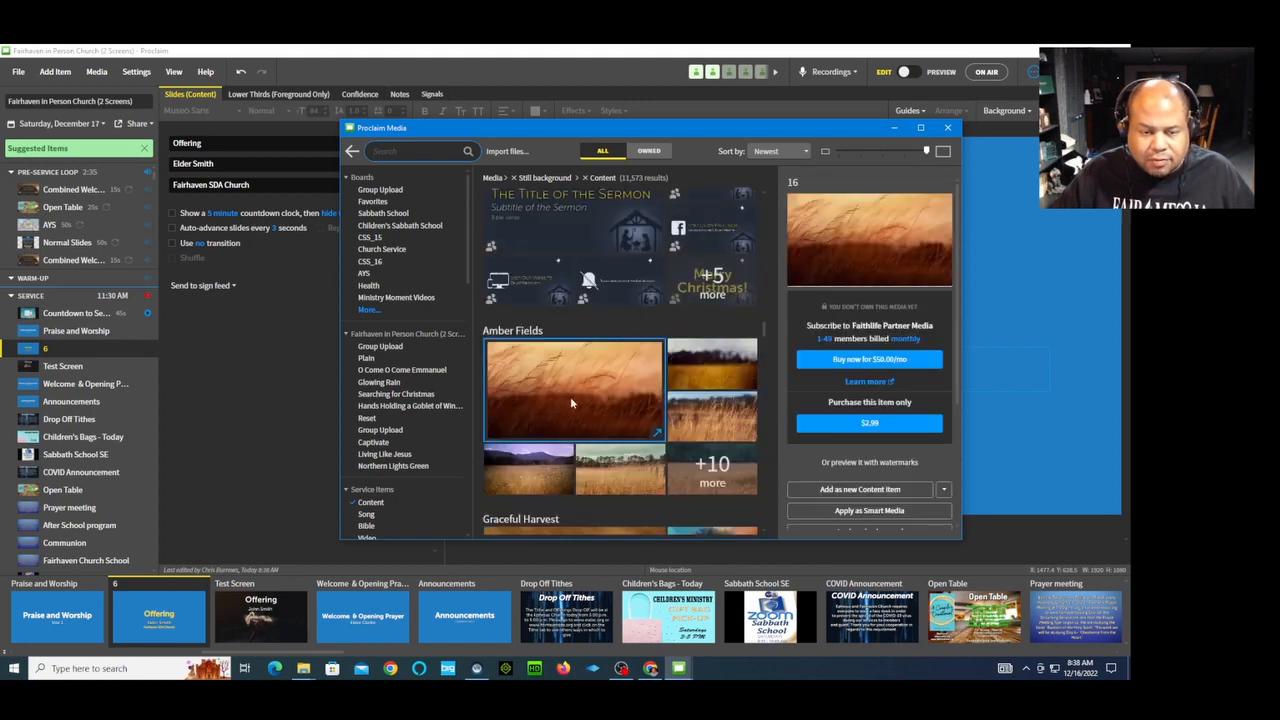
{"action": "scroll", "coordinate": [664, 392], "scroll_direction": "down", "scroll_amount": 1}
{"action": "scroll", "coordinate": [664, 392], "scroll_direction": "down", "scroll_amount": 6}
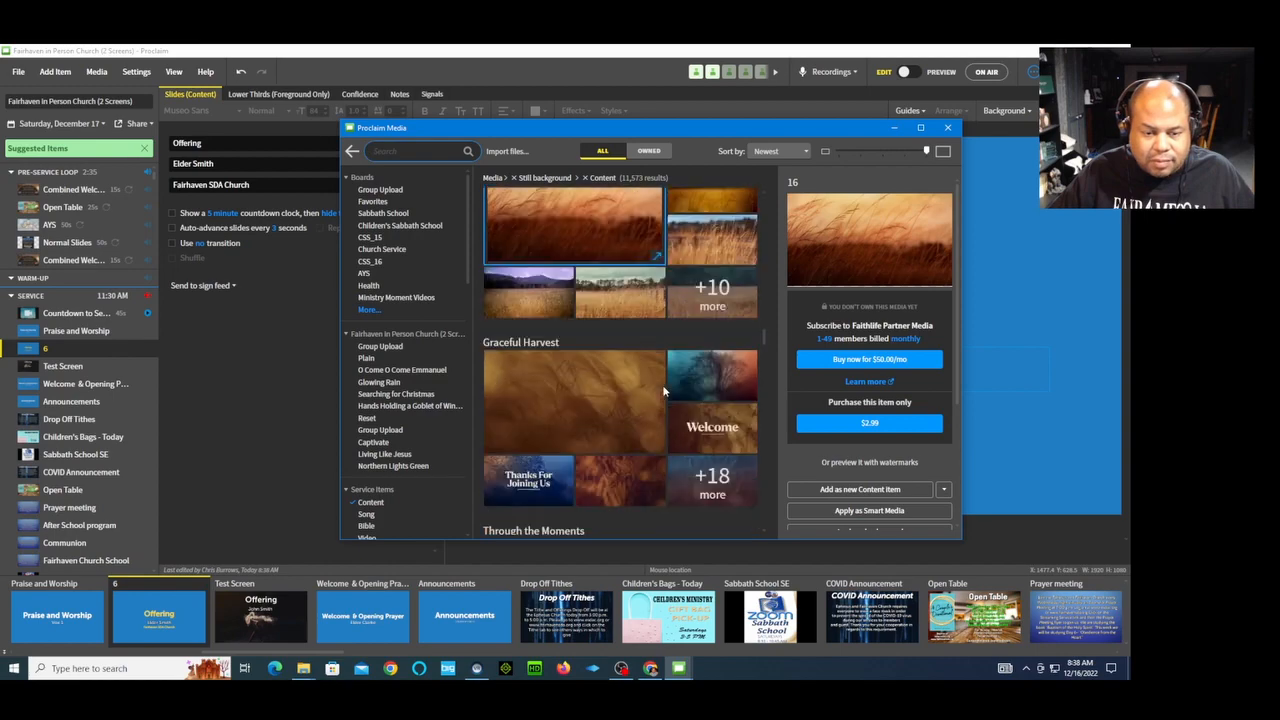
{"action": "scroll", "coordinate": [664, 392], "scroll_direction": "down", "scroll_amount": 6}
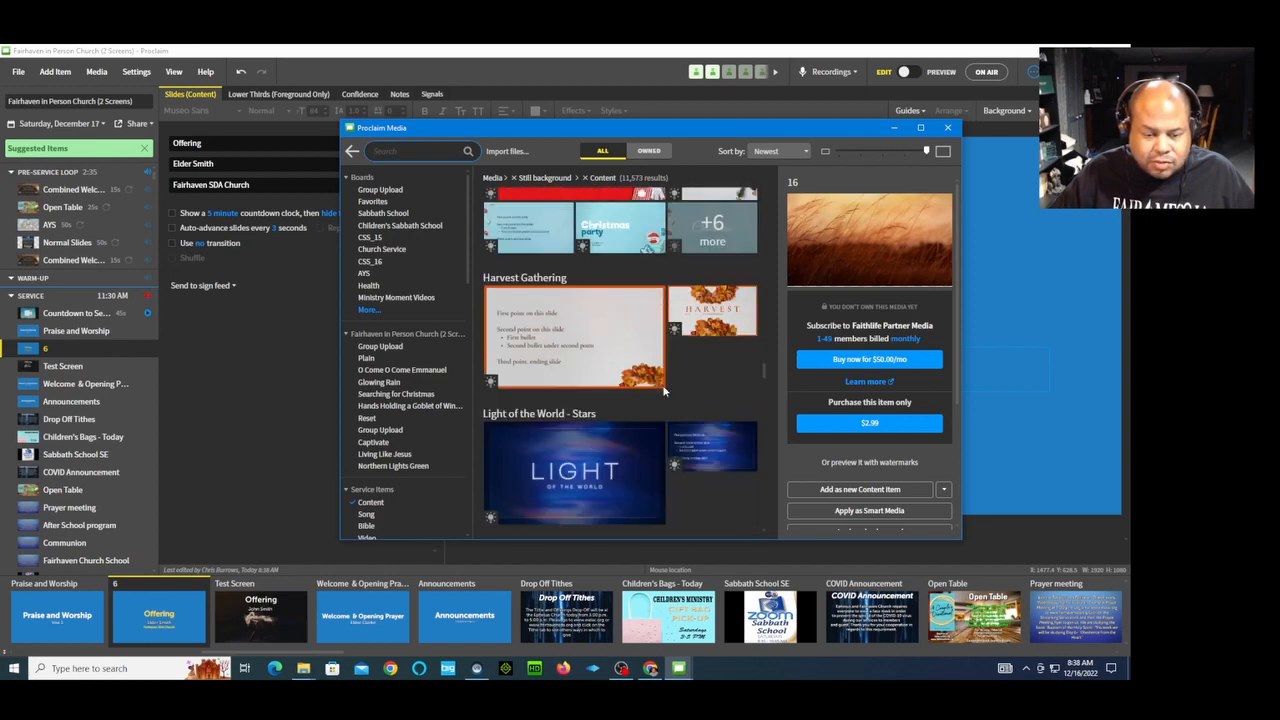
{"action": "scroll", "coordinate": [664, 392], "scroll_direction": "up", "scroll_amount": 7}
{"action": "scroll", "coordinate": [664, 392], "scroll_direction": "up", "scroll_amount": 10}
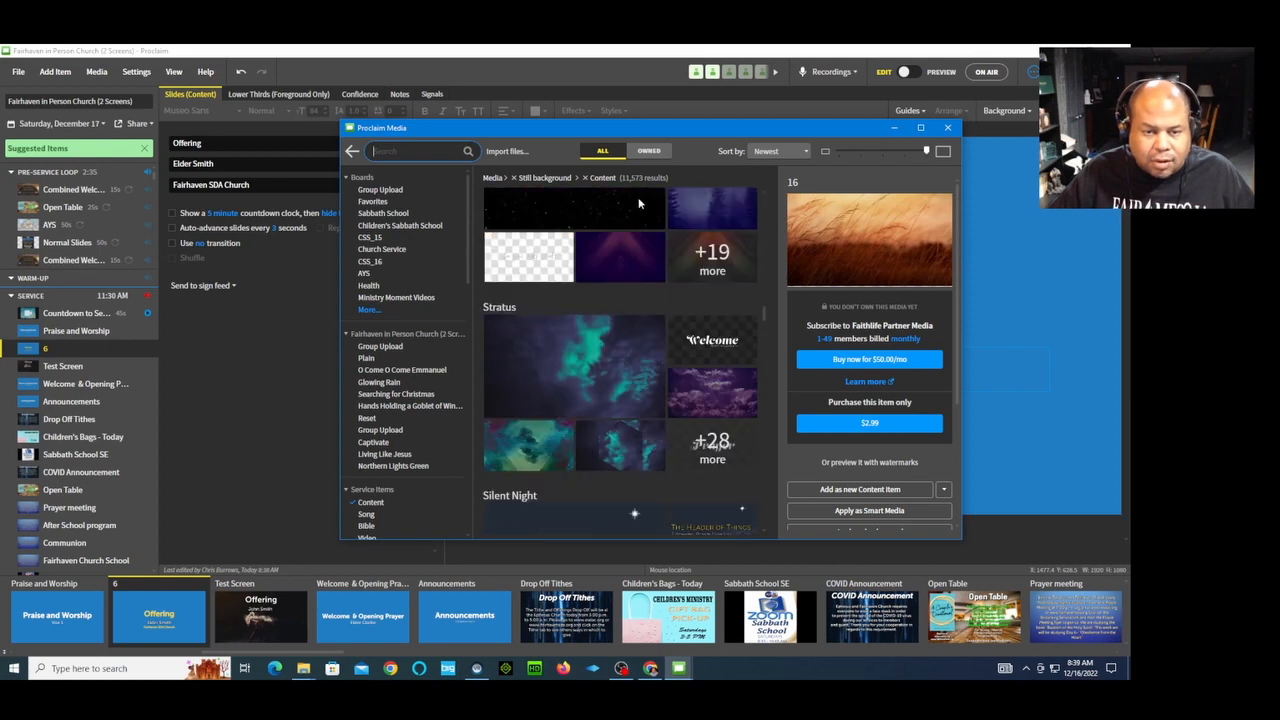
Limit the library to owned media and apply the Welcome image from O Come O Come Emmanuel as the slide's background
{"action": "left_click", "coordinate": [650, 153]}
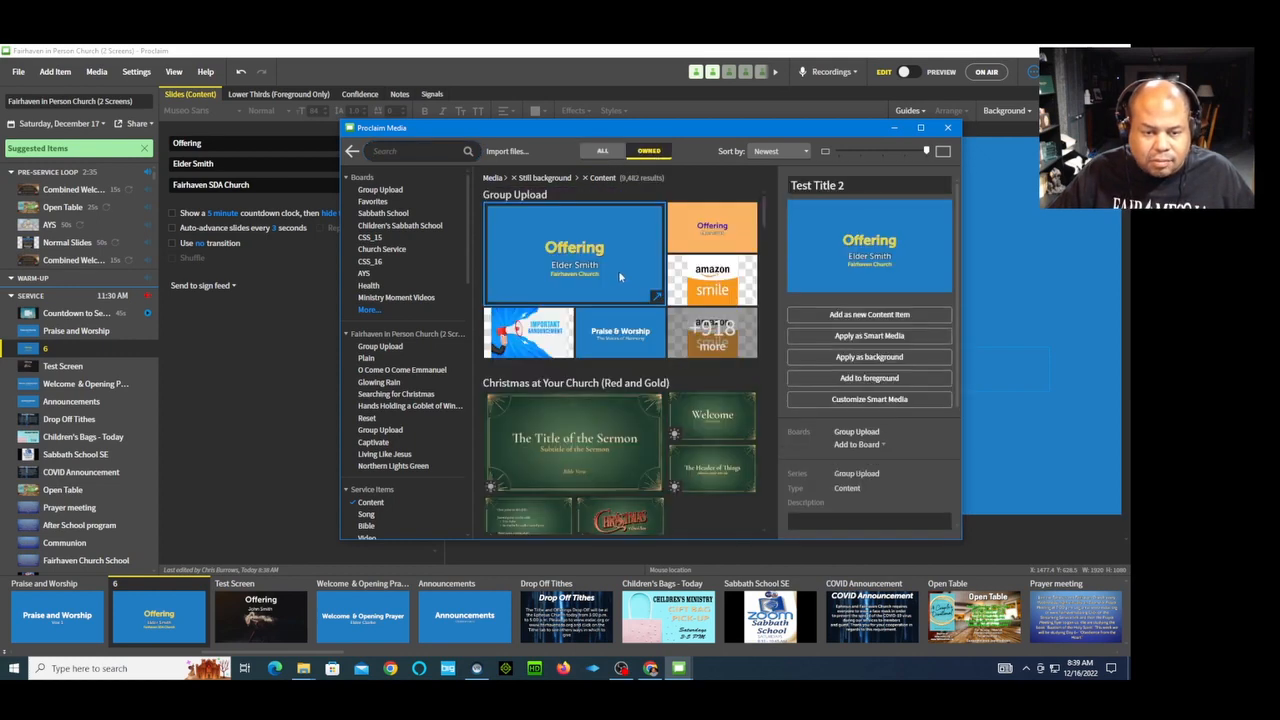
{"action": "scroll", "coordinate": [619, 272], "scroll_direction": "down", "scroll_amount": 4}
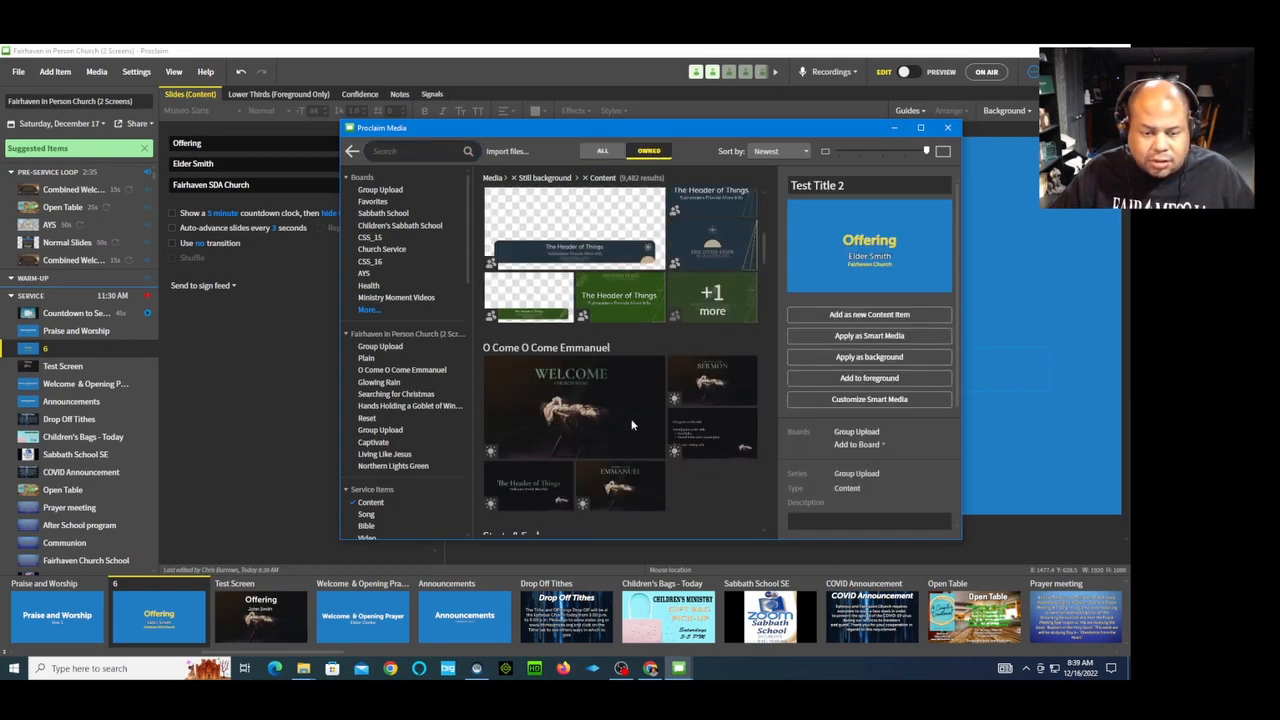
{"action": "left_click", "coordinate": [623, 409]}
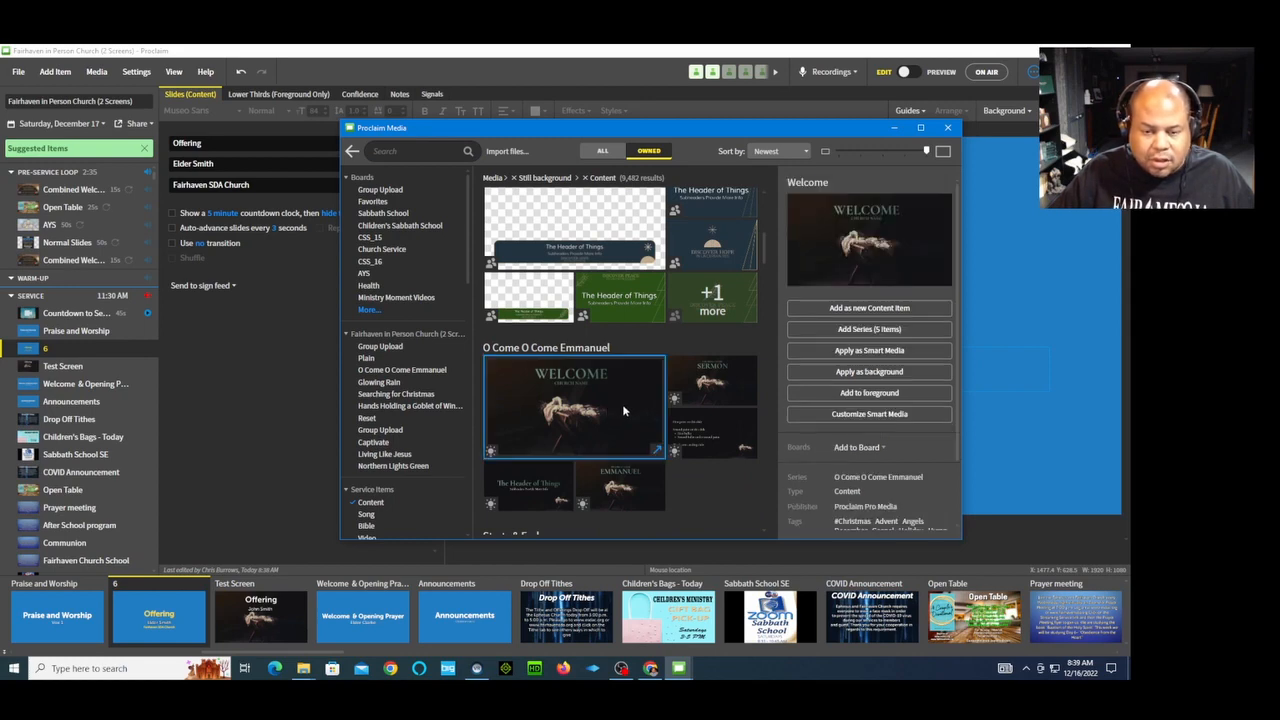
{"action": "left_click", "coordinate": [883, 376]}
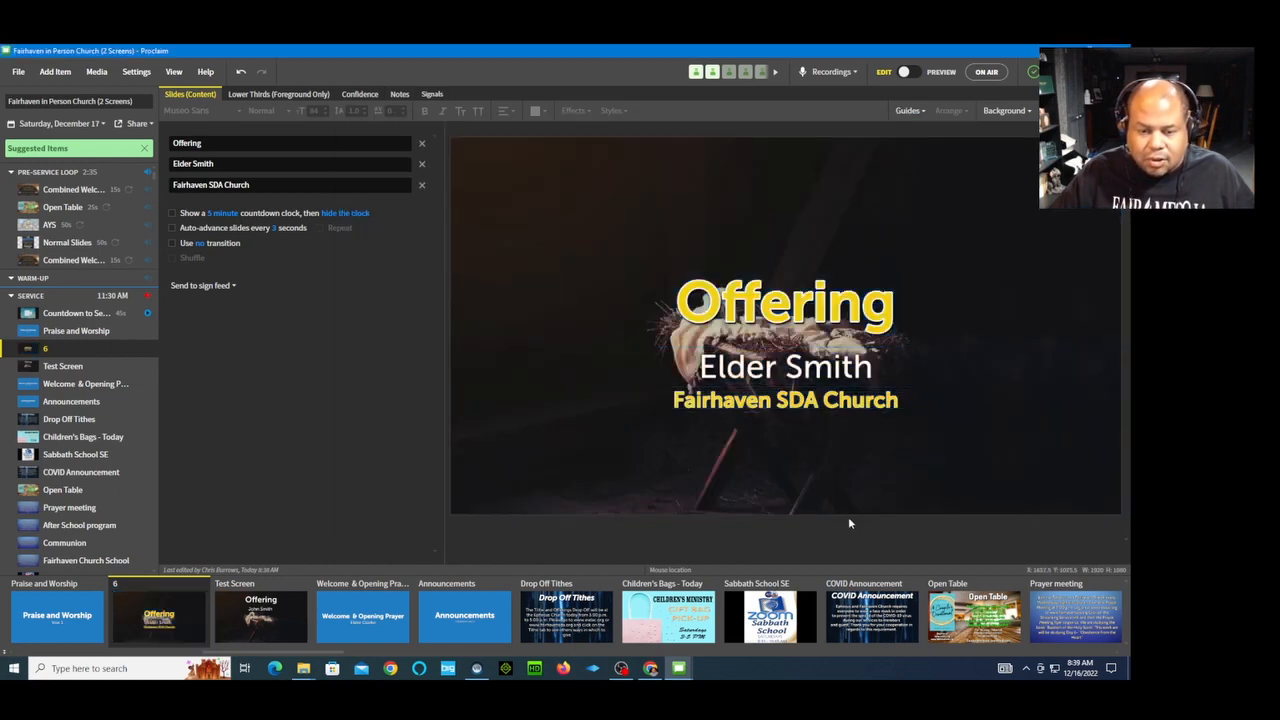
Move the Offering title near the slide's upper edge and place the presenter's name directly beneath it, above the manger
{"action": "left_click", "coordinate": [785, 312]}
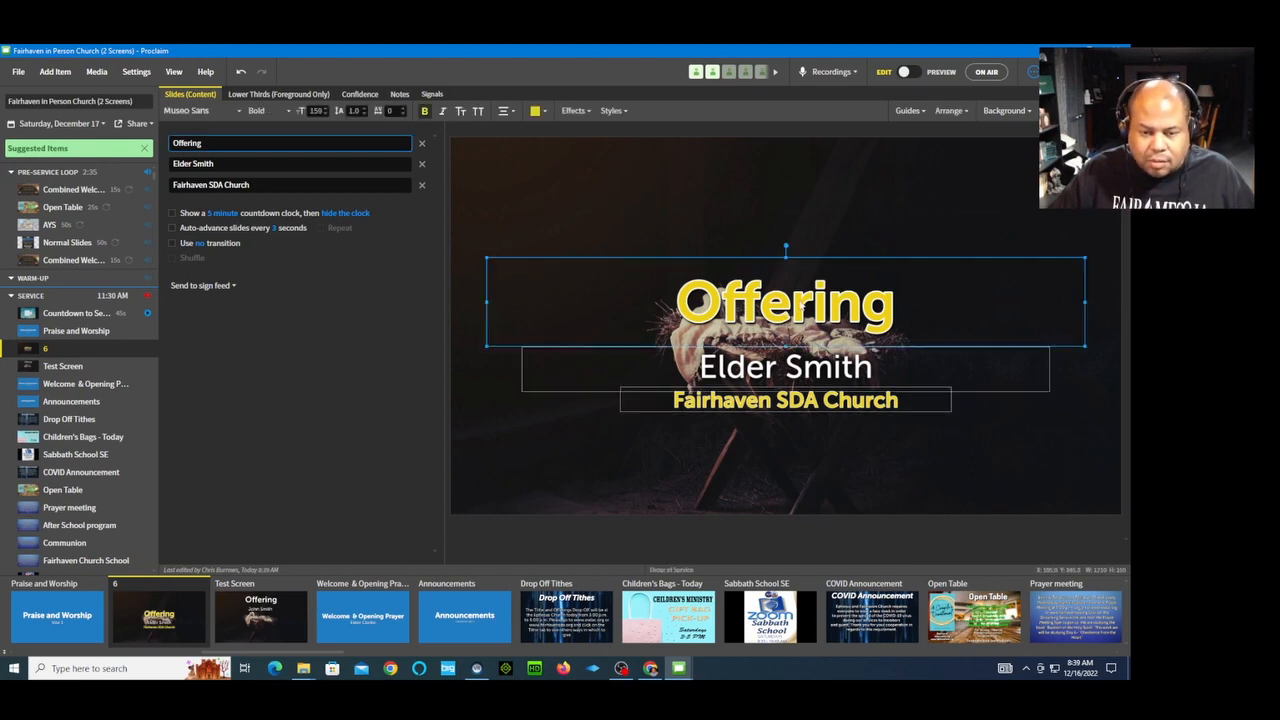
{"action": "left_click_drag", "start_coordinate": [798, 307], "coordinate": [793, 193]}
{"action": "left_click", "coordinate": [819, 376]}
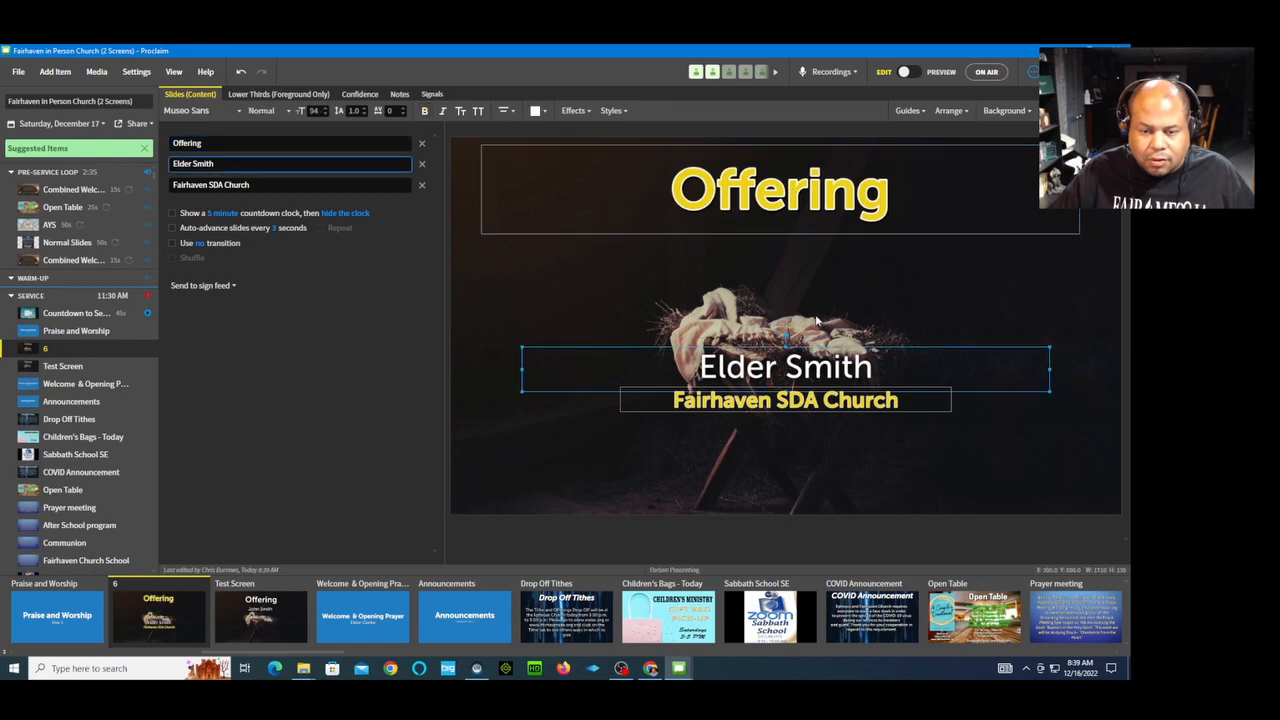
{"action": "left_click_drag", "start_coordinate": [803, 376], "coordinate": [804, 254]}
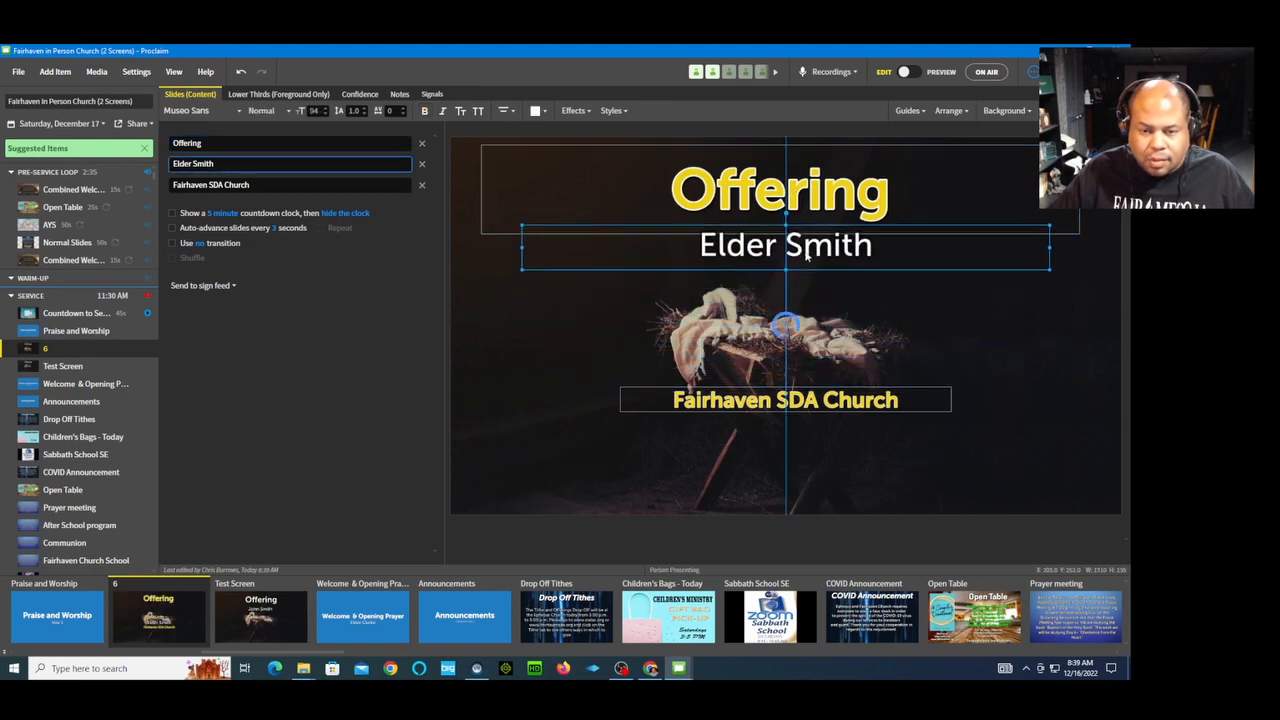
Move the Fairhaven SDA Church text to the slide's lower edge, shrink it and place it roughly centred beneath the manger
{"action": "left_click", "coordinate": [814, 401]}
{"action": "left_click_drag", "start_coordinate": [814, 401], "coordinate": [813, 495]}
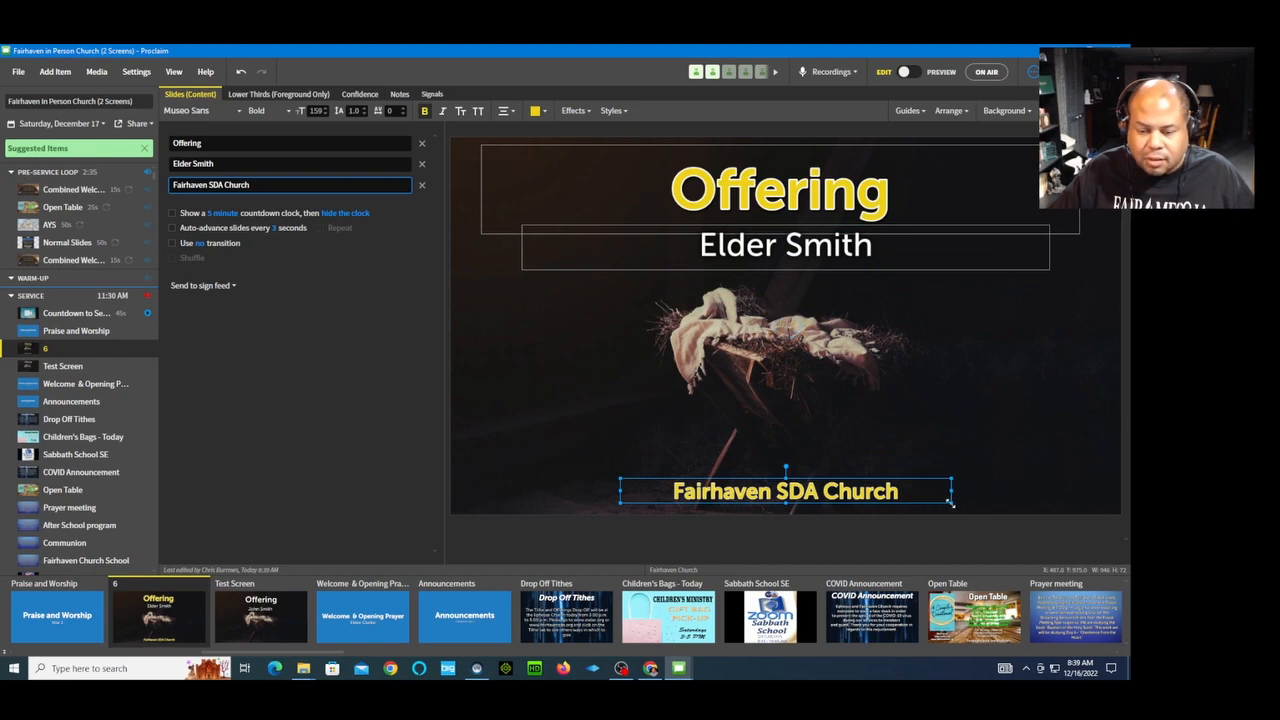
{"action": "left_click_drag", "start_coordinate": [951, 504], "coordinate": [905, 499]}
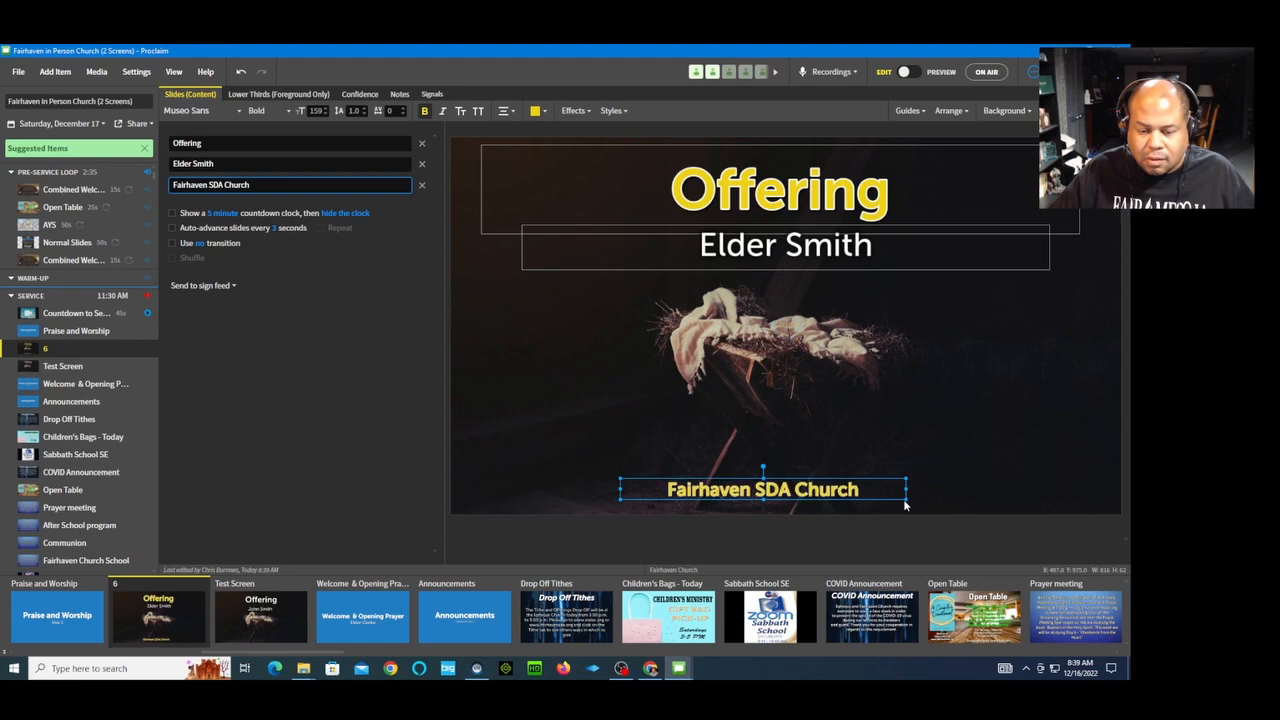
{"action": "left_click_drag", "start_coordinate": [906, 498], "coordinate": [853, 492]}
{"action": "left_click_drag", "start_coordinate": [790, 492], "coordinate": [847, 505]}
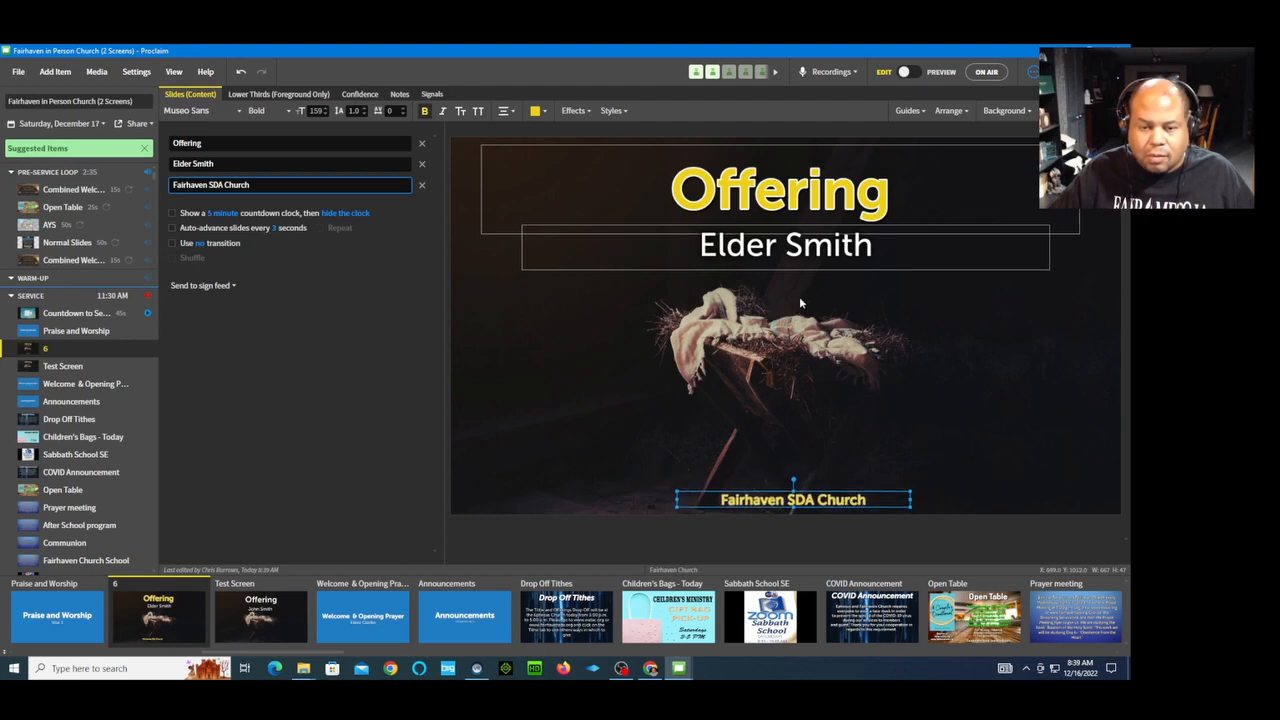
{"action": "left_click", "coordinate": [925, 307]}
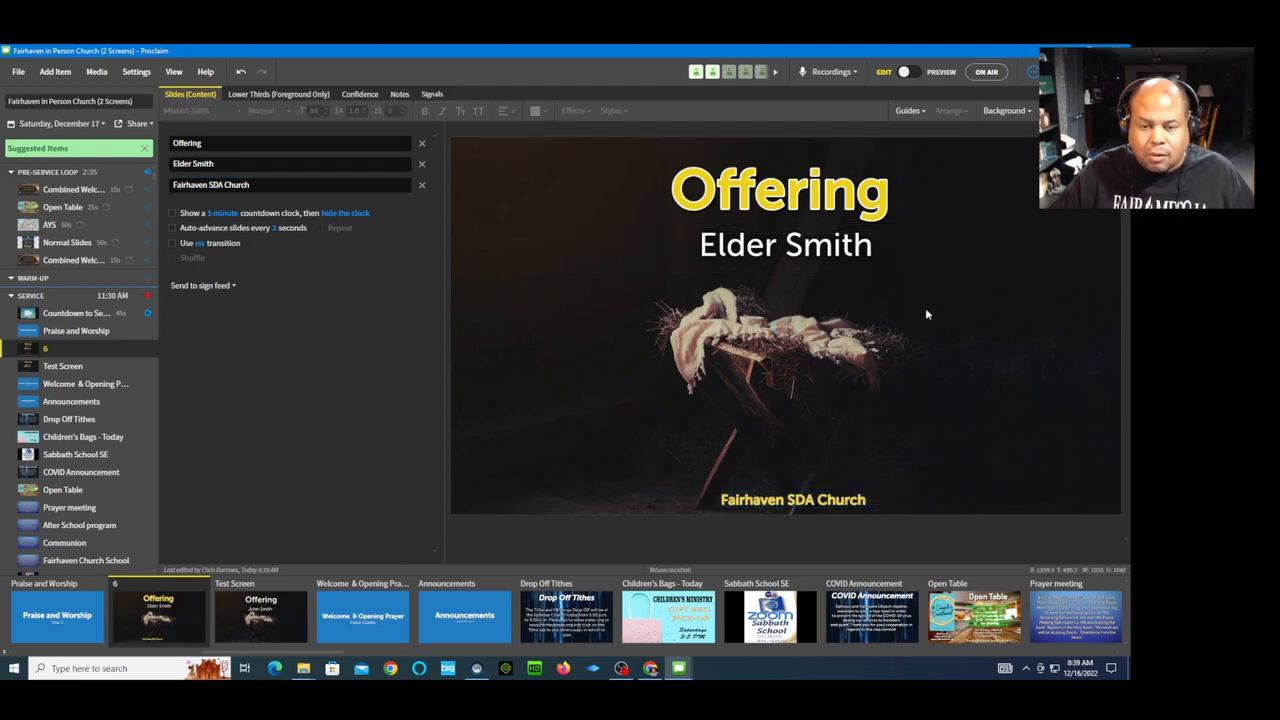
Check the item's lower thirds design against its full slide and rename the service item 6 as Offering
{"action": "left_click", "coordinate": [263, 97]}
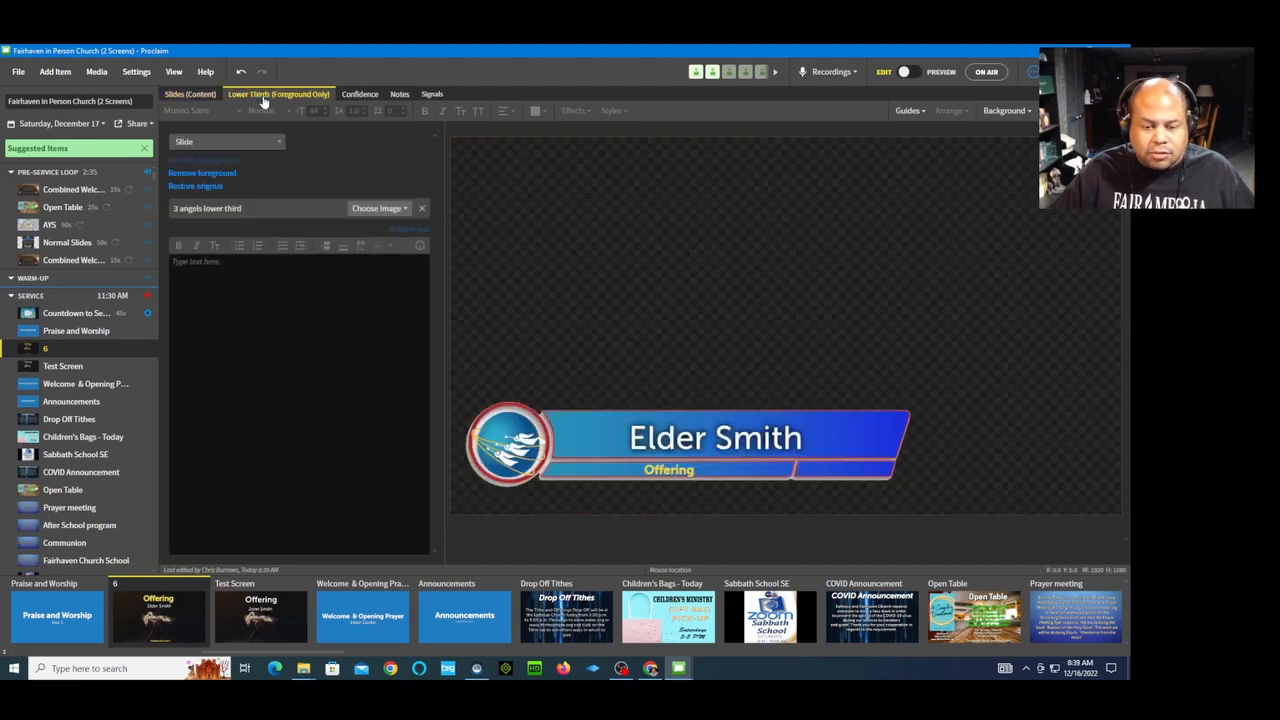
{"action": "left_click", "coordinate": [201, 95]}
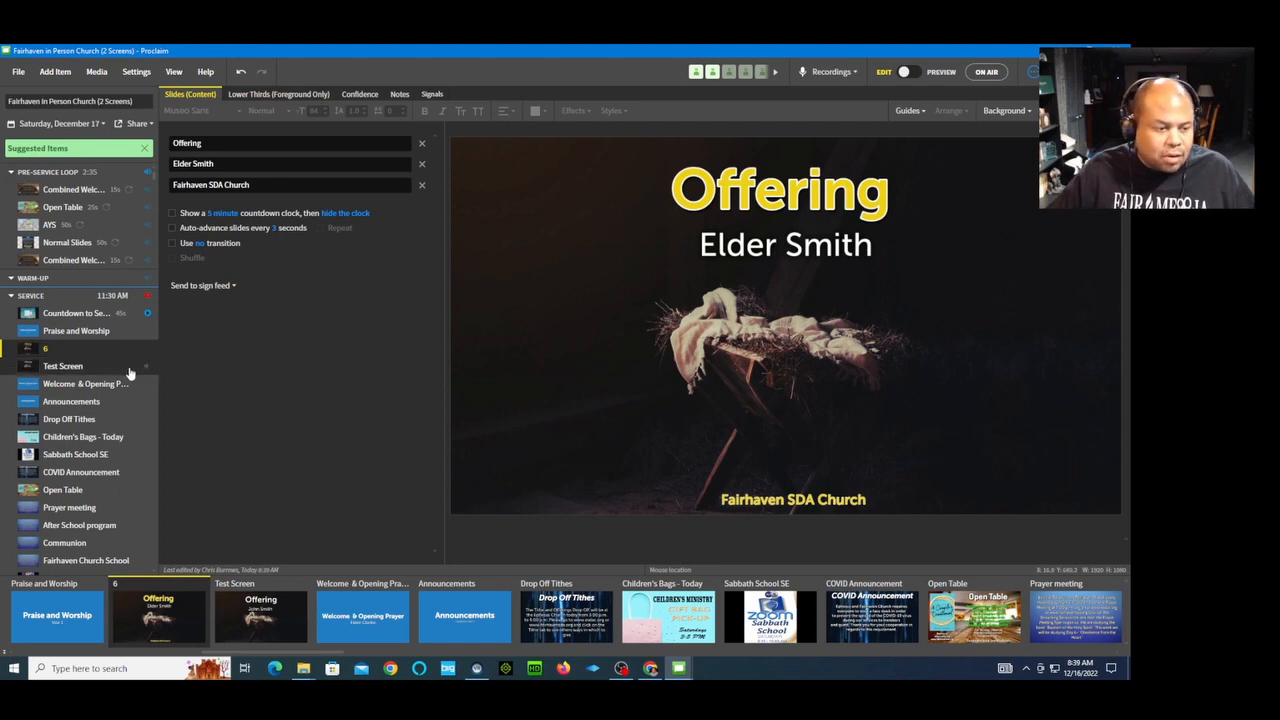
{"action": "left_click", "coordinate": [45, 350]}
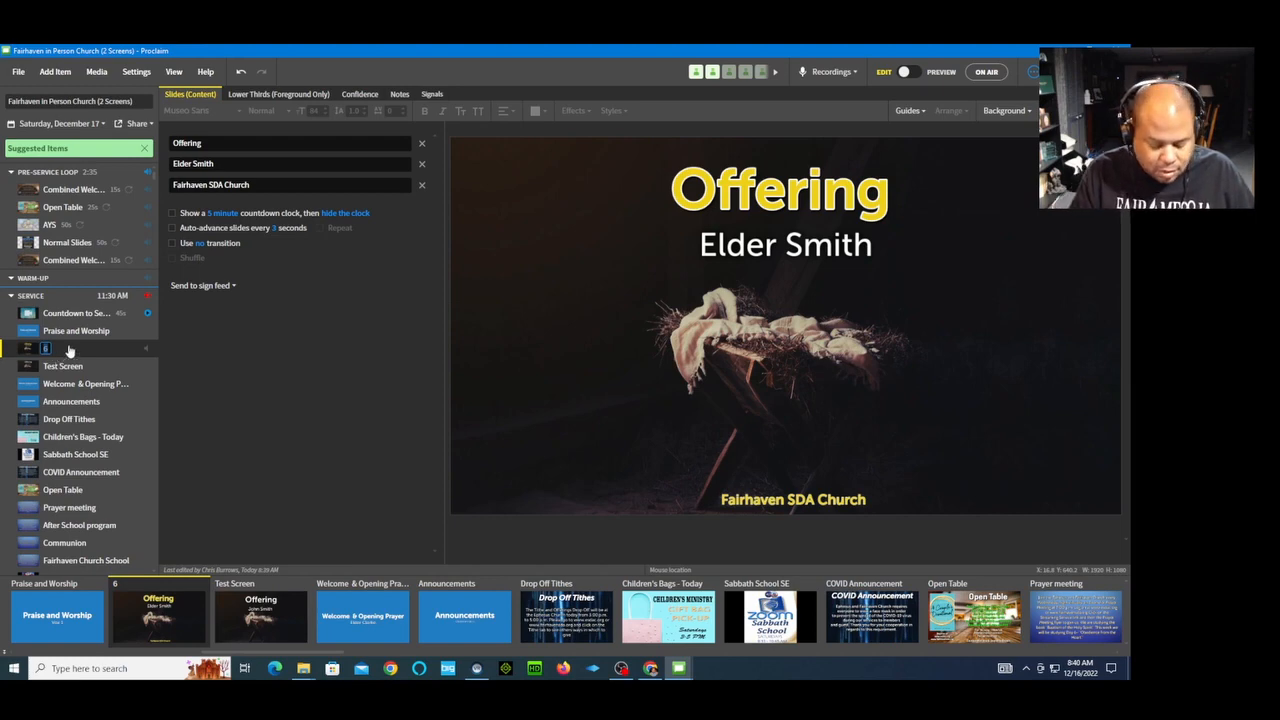
{"action": "type", "text": "Offer"}
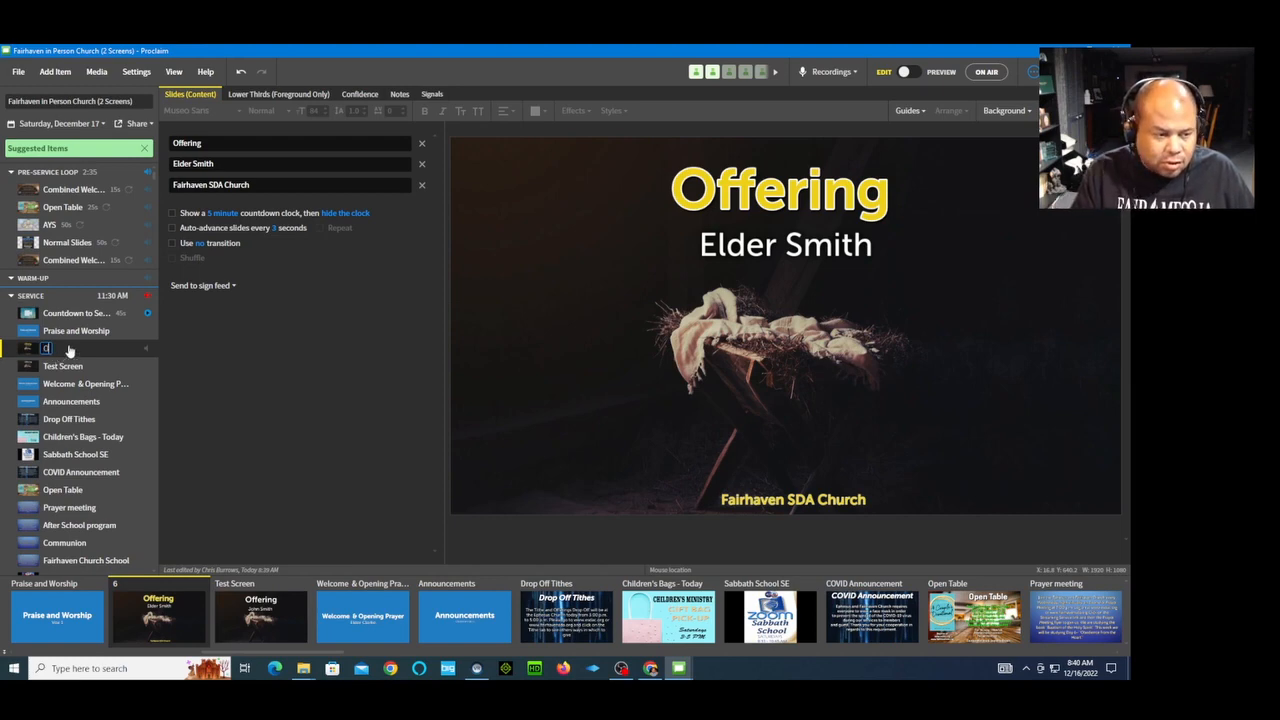
{"action": "type", "text": "ing"}
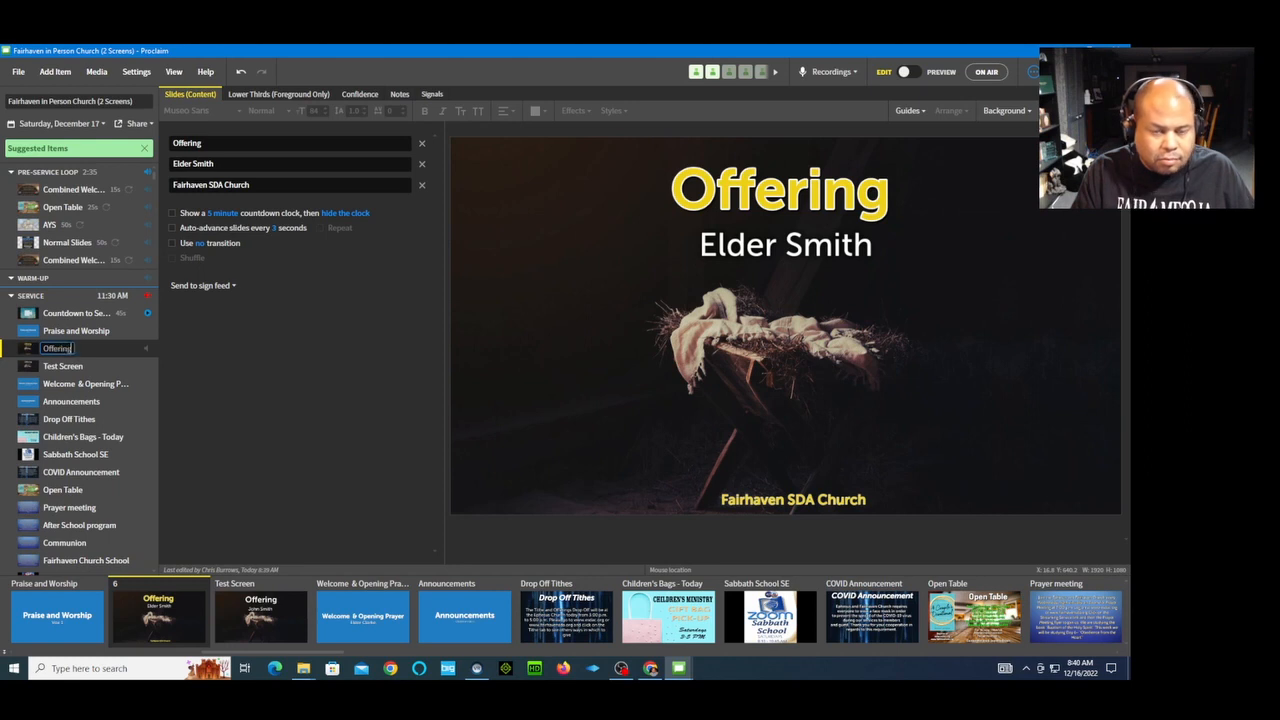
{"action": "key", "text": "Return"}
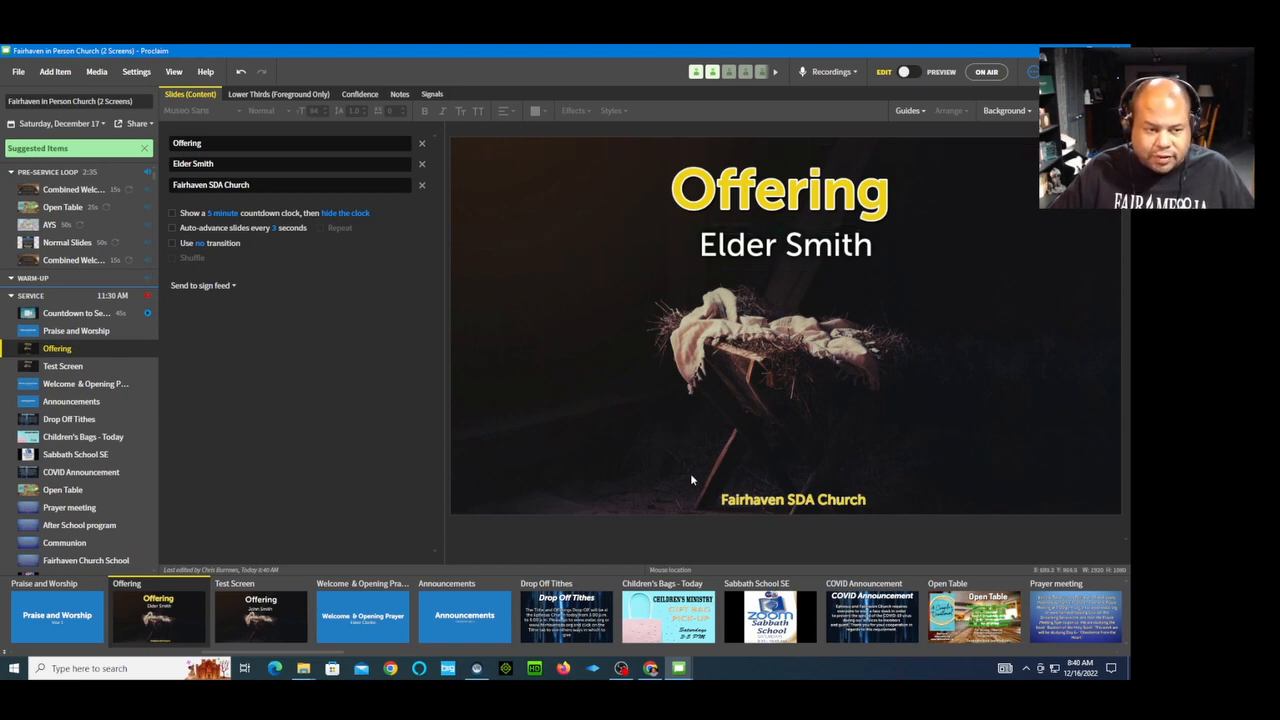
Duplicate the Offering item in the service order and rename the copy as Prayer
{"action": "right_click", "coordinate": [52, 352]}
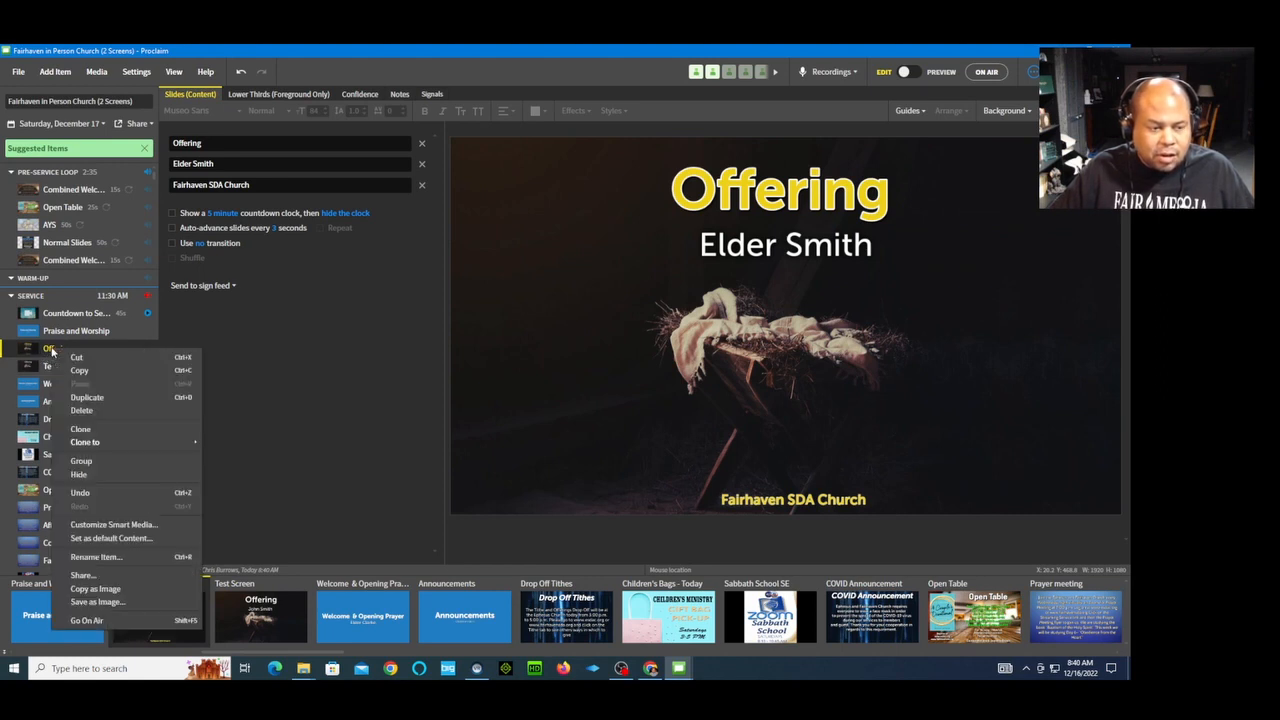
{"action": "left_click", "coordinate": [94, 400]}
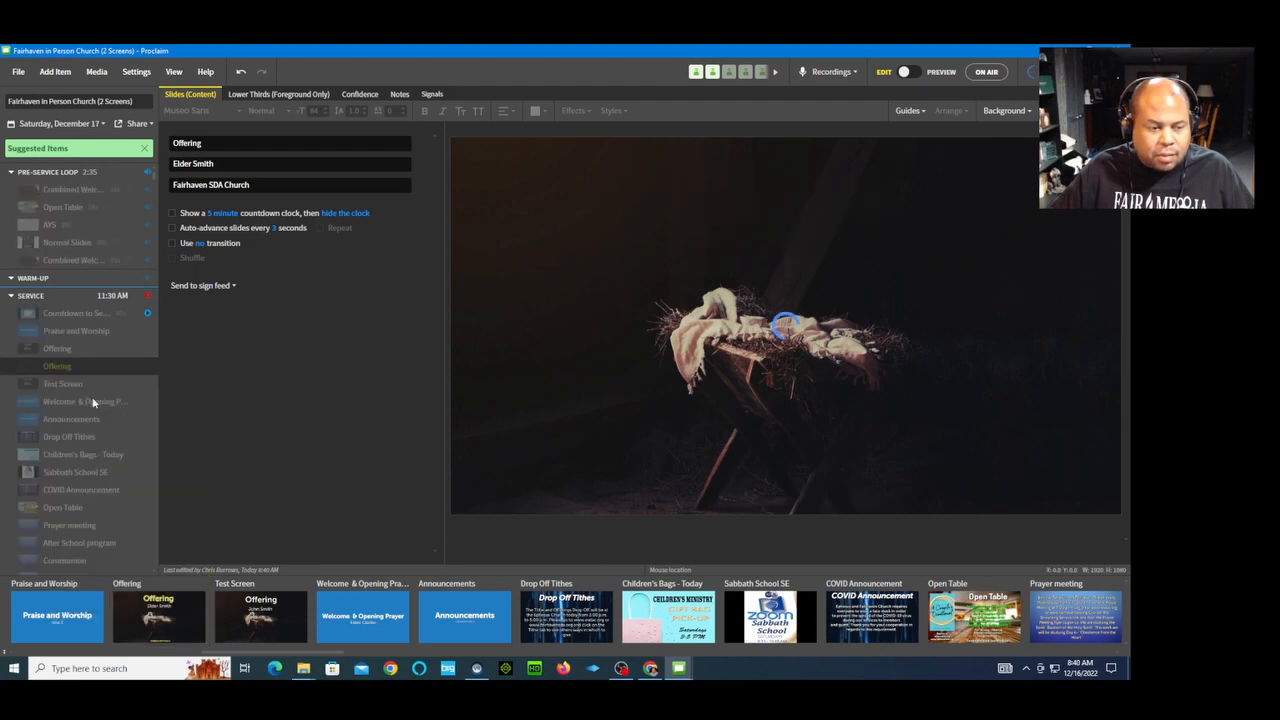
{"action": "left_click", "coordinate": [41, 369]}
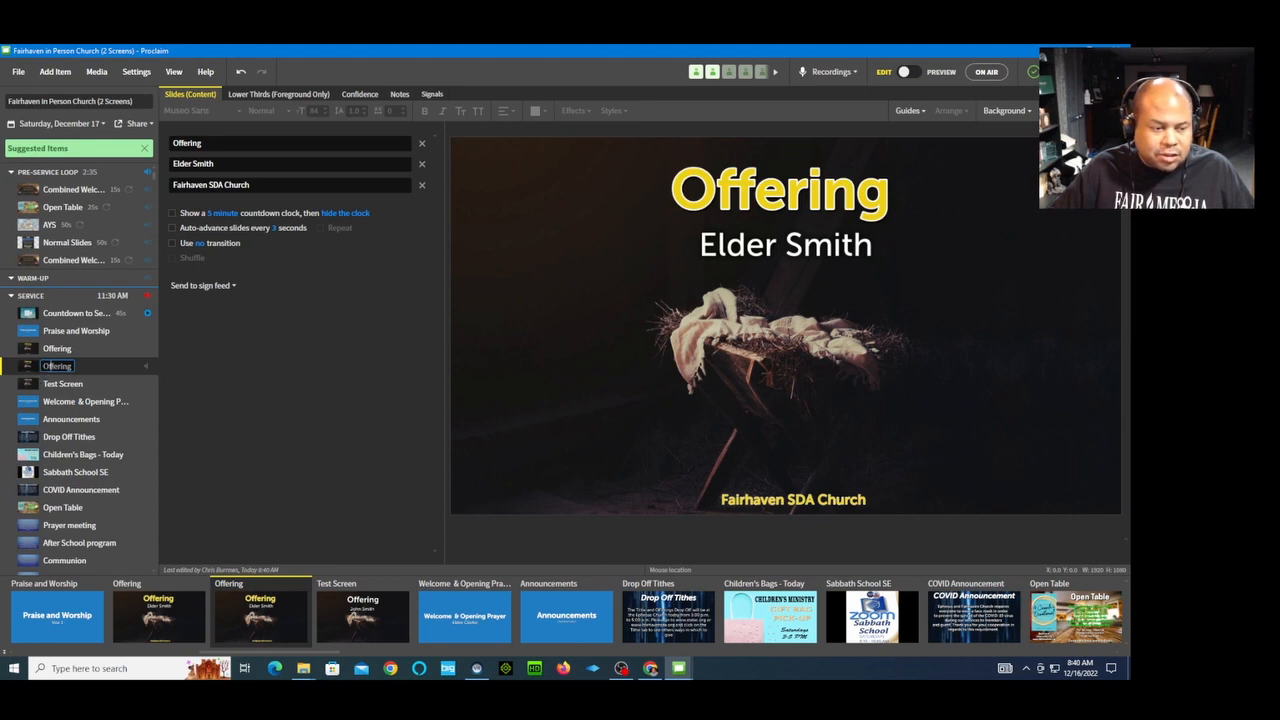
{"action": "left_click_drag", "start_coordinate": [43, 367], "coordinate": [104, 359]}
{"action": "type", "text": "Prayer"}
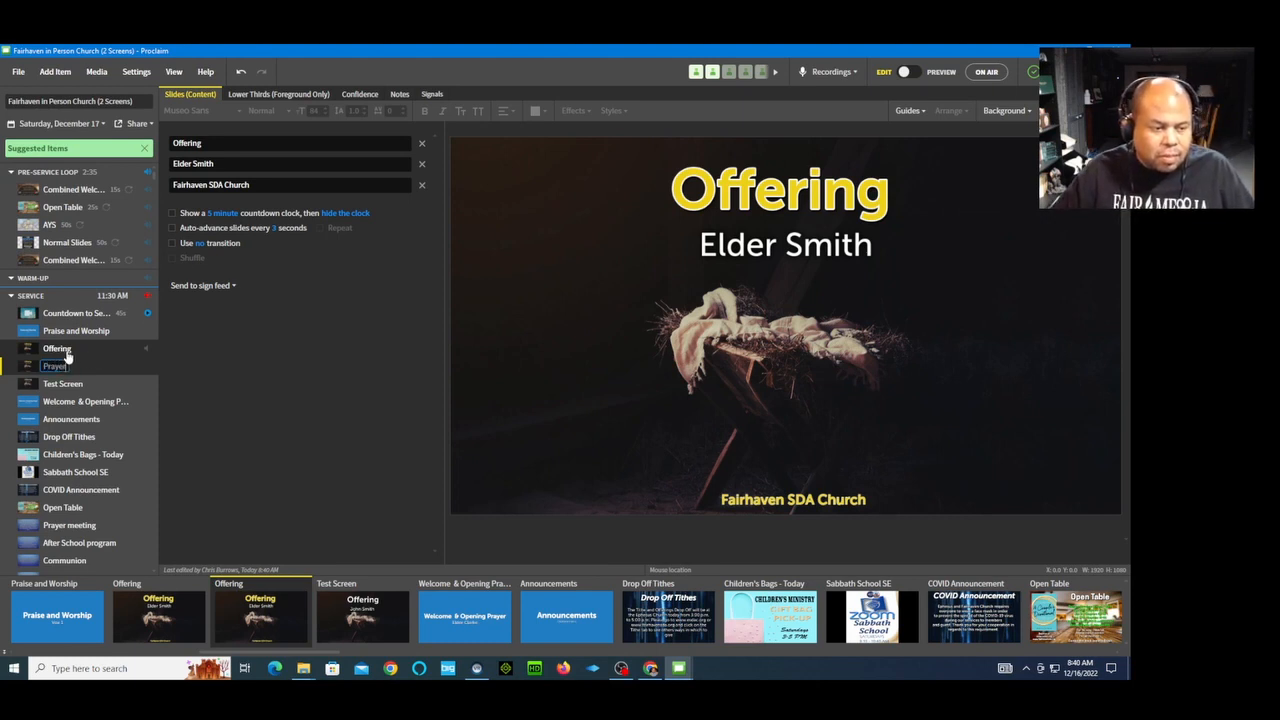
{"action": "key", "text": "Return"}
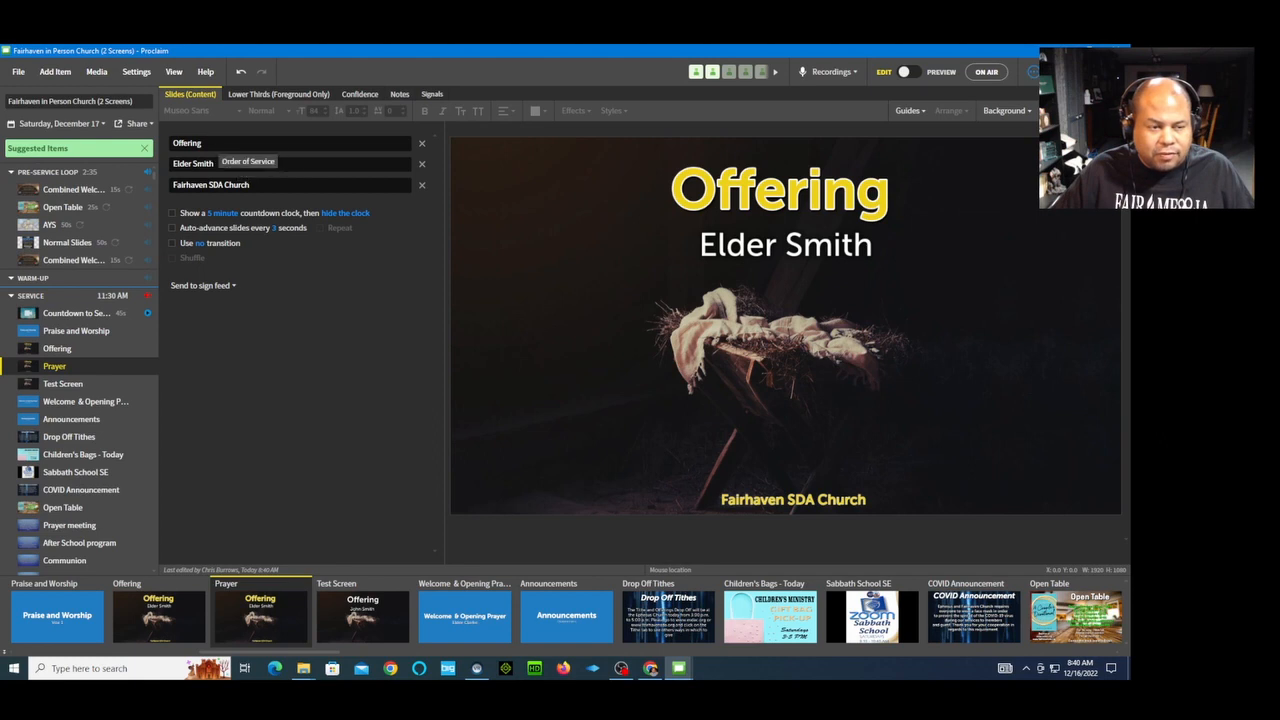
Change the duplicated slide's title to Prayer and replace the presenter's surname with the new presenter's surname
{"action": "left_click", "coordinate": [205, 143]}
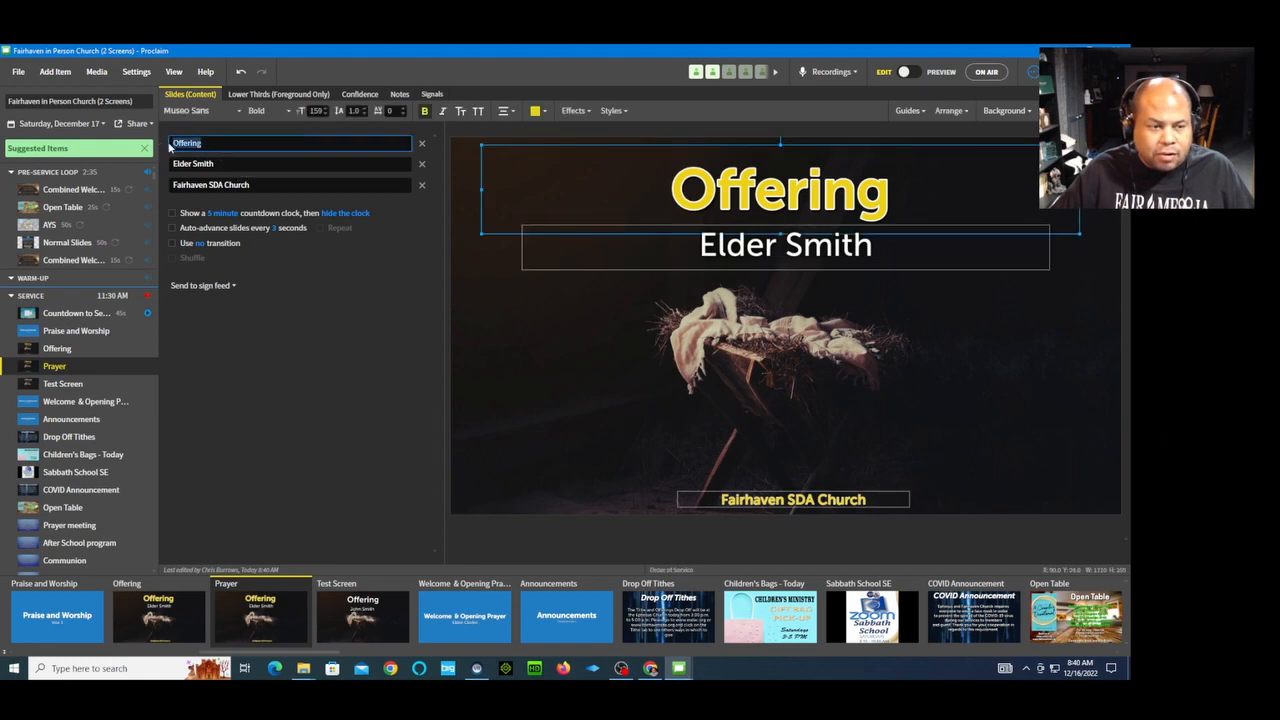
{"action": "type", "text": "Prayer"}
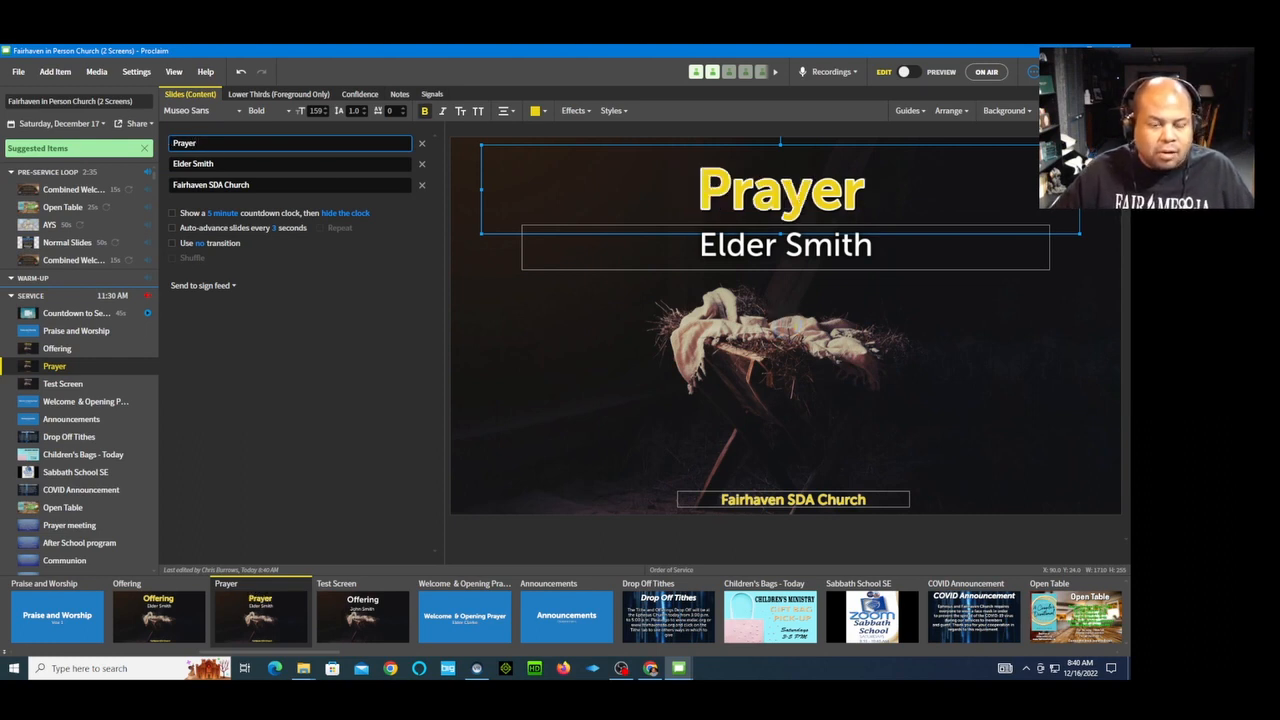
{"action": "key", "text": "Tab"}
{"action": "left_click_drag", "start_coordinate": [215, 164], "coordinate": [172, 164]}
{"action": "double_click", "coordinate": [196, 164]}
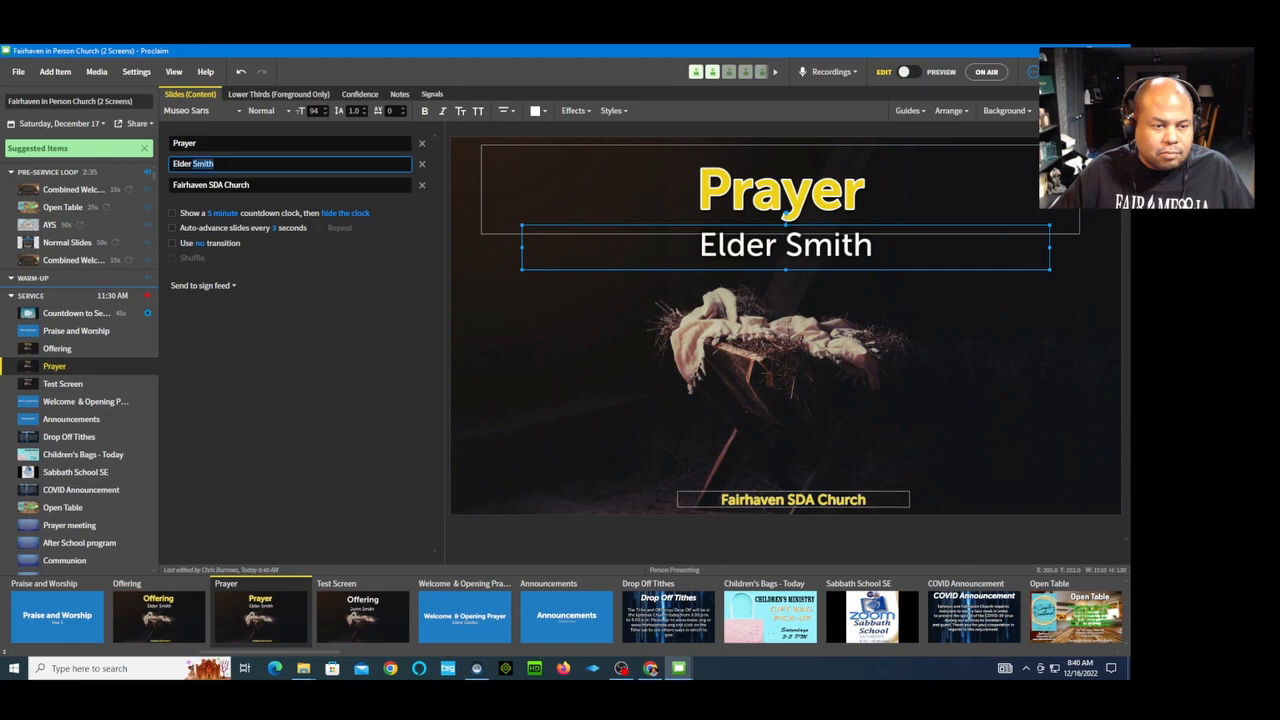
{"action": "type", "text": "Jones"}
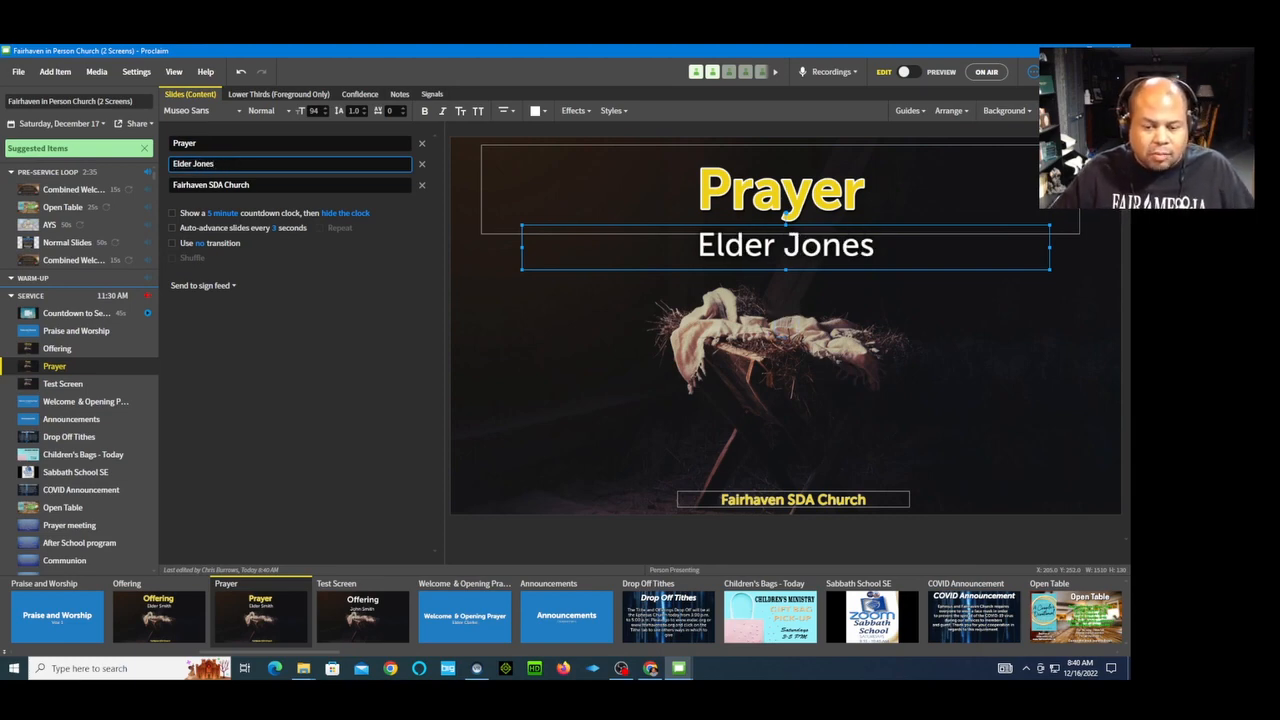
Review the lower thirds designs of the Prayer and Offering items
{"action": "left_click", "coordinate": [252, 93]}
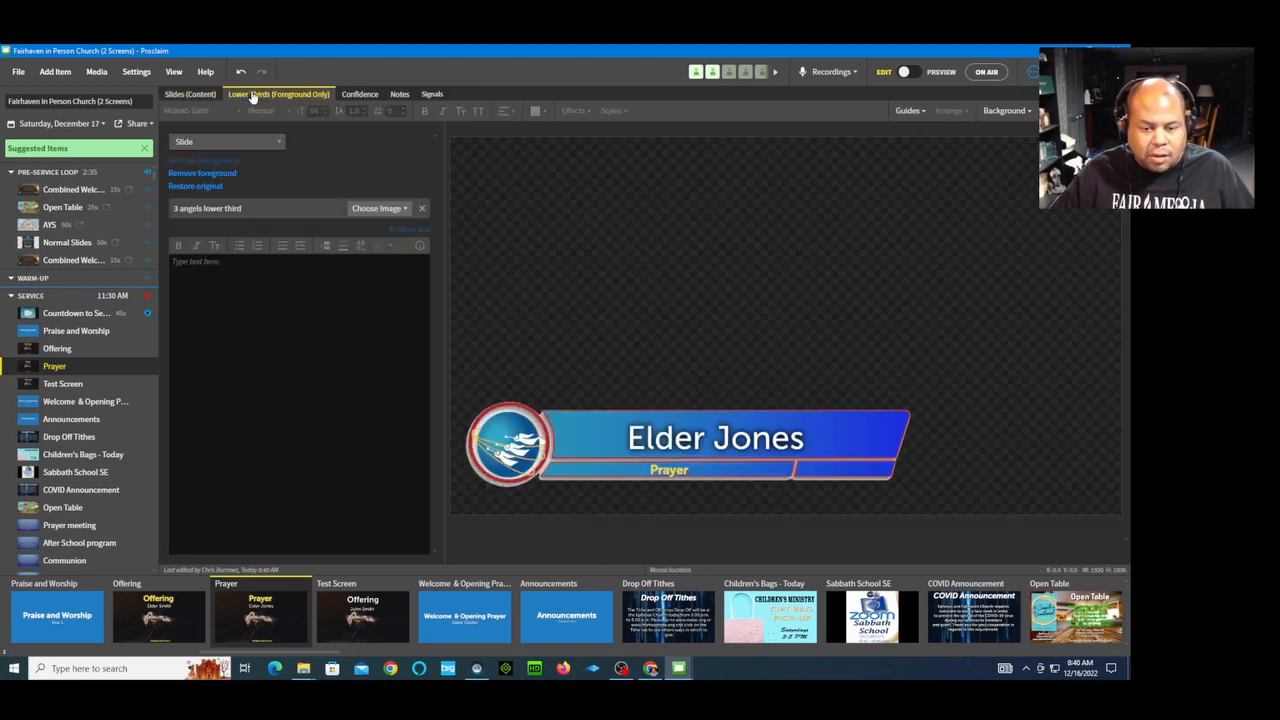
{"action": "left_click", "coordinate": [682, 479]}
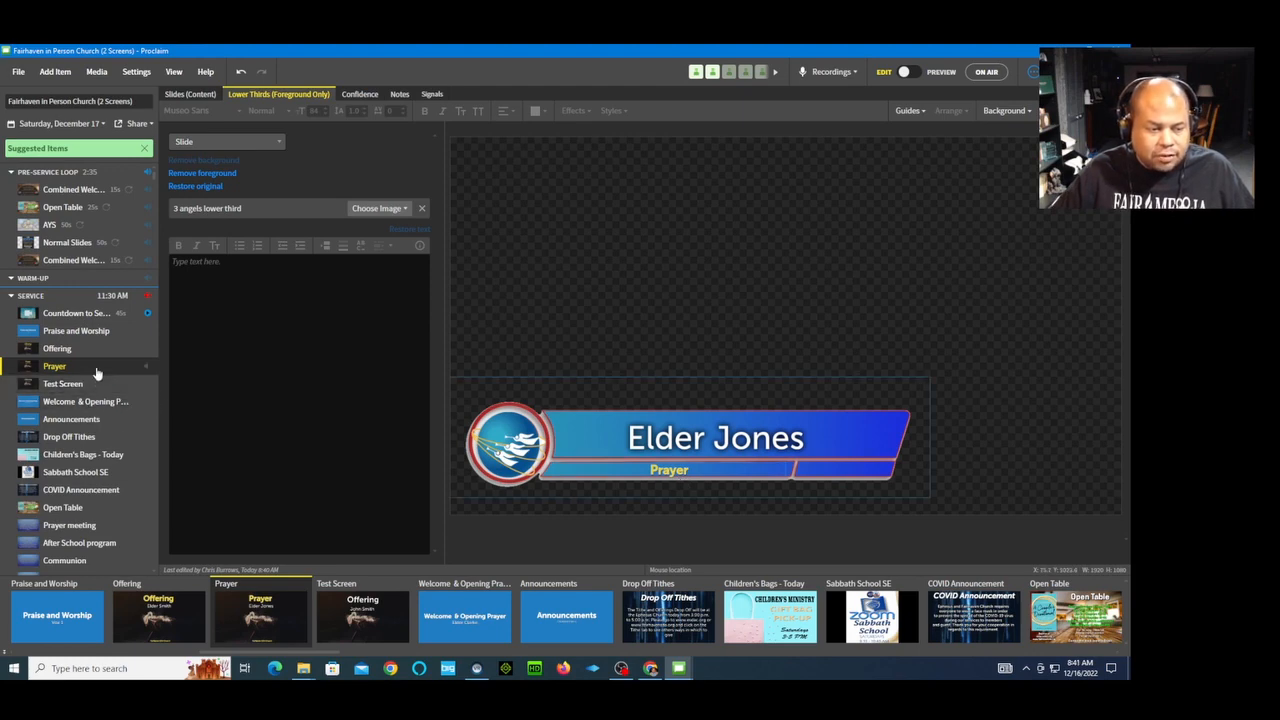
{"action": "left_click", "coordinate": [60, 349]}
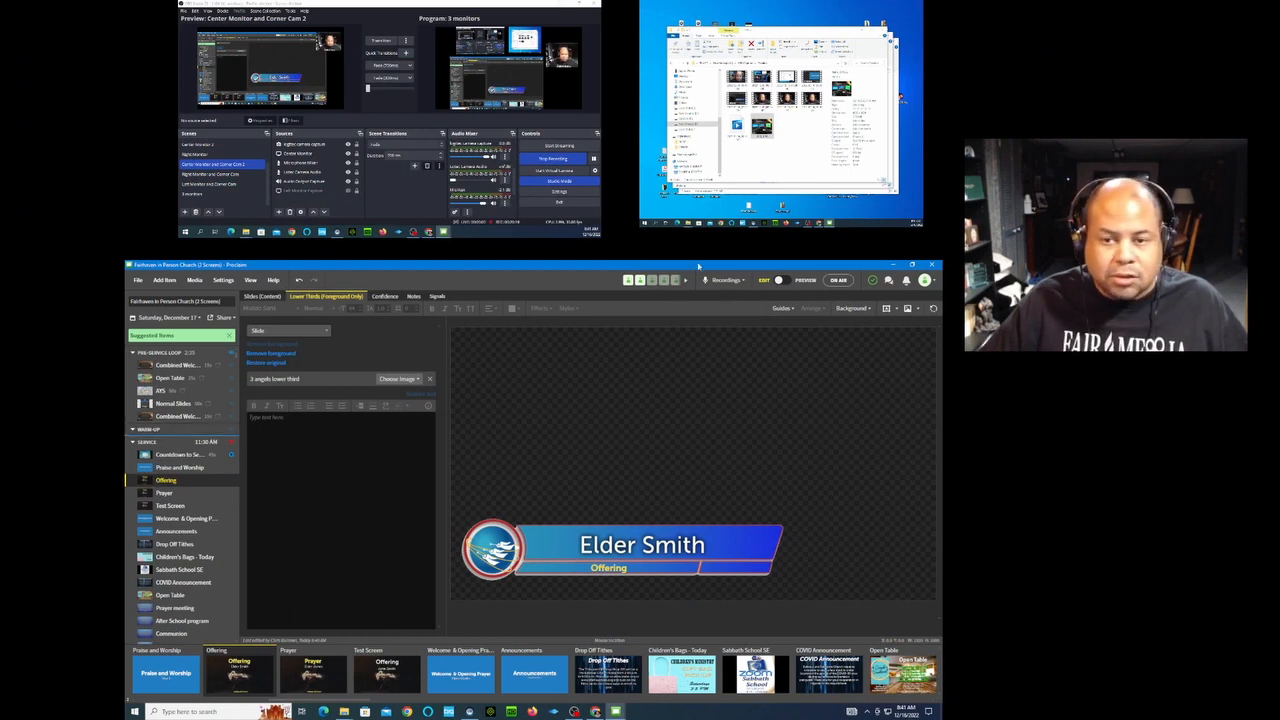
Select the Praise and Worship item and put the presentation on air with it as the live item
{"action": "left_click", "coordinate": [143, 469]}
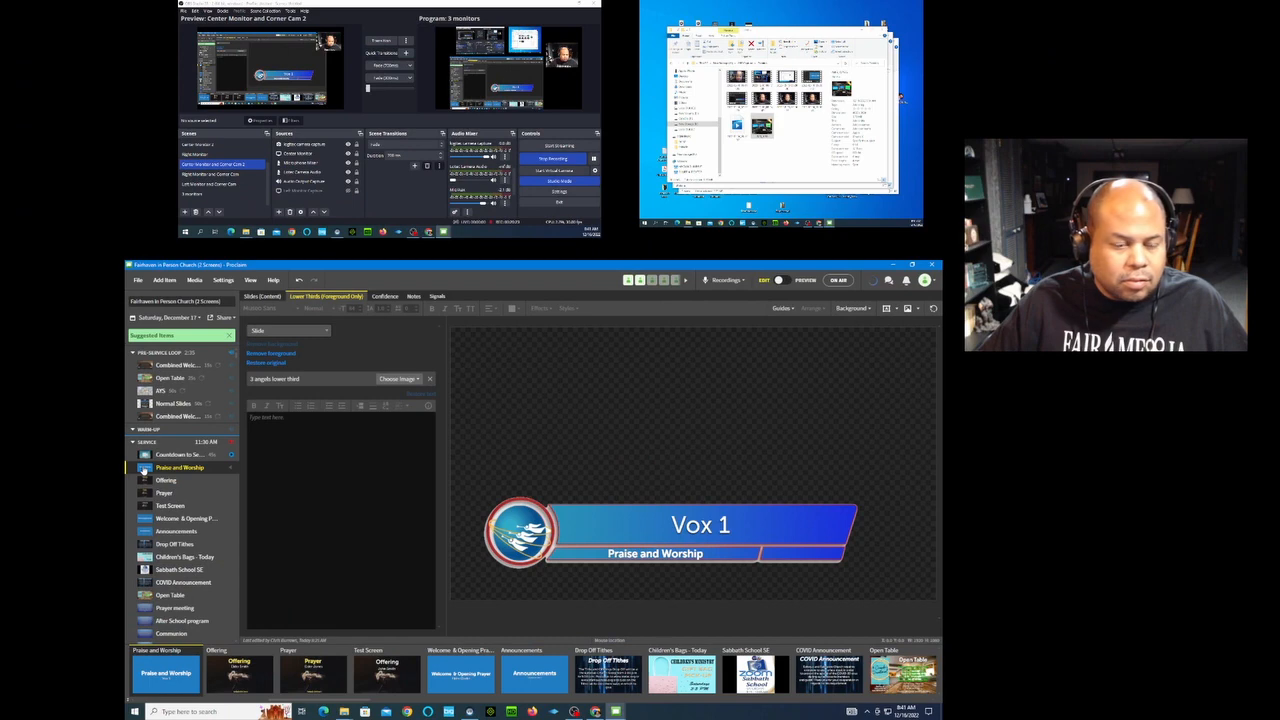
{"action": "left_click", "coordinate": [146, 481]}
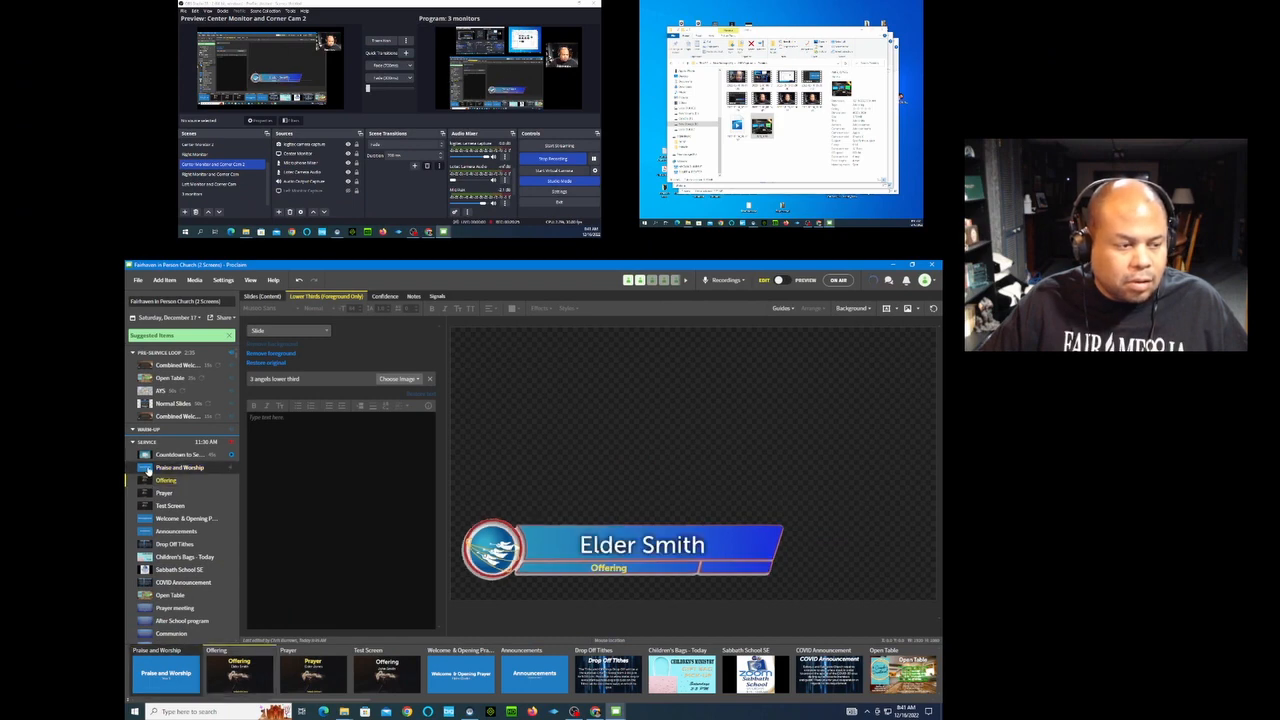
{"action": "left_click", "coordinate": [147, 469]}
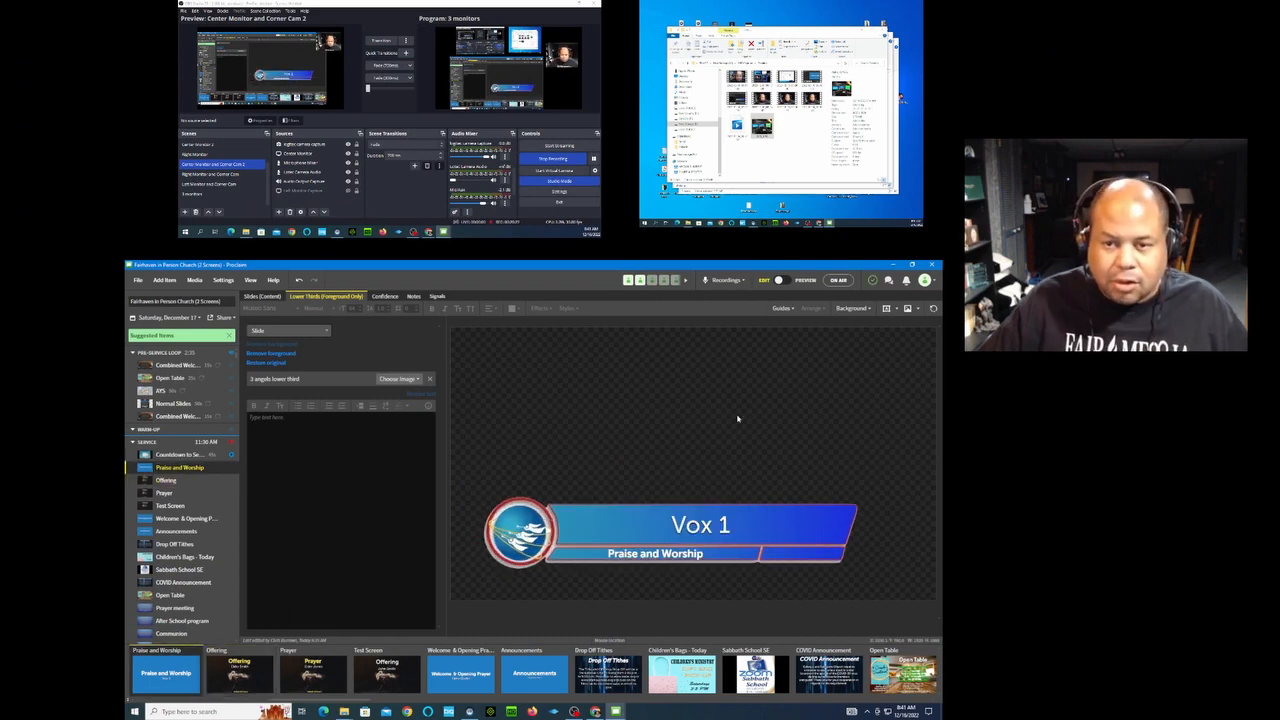
{"action": "left_click", "coordinate": [840, 280]}
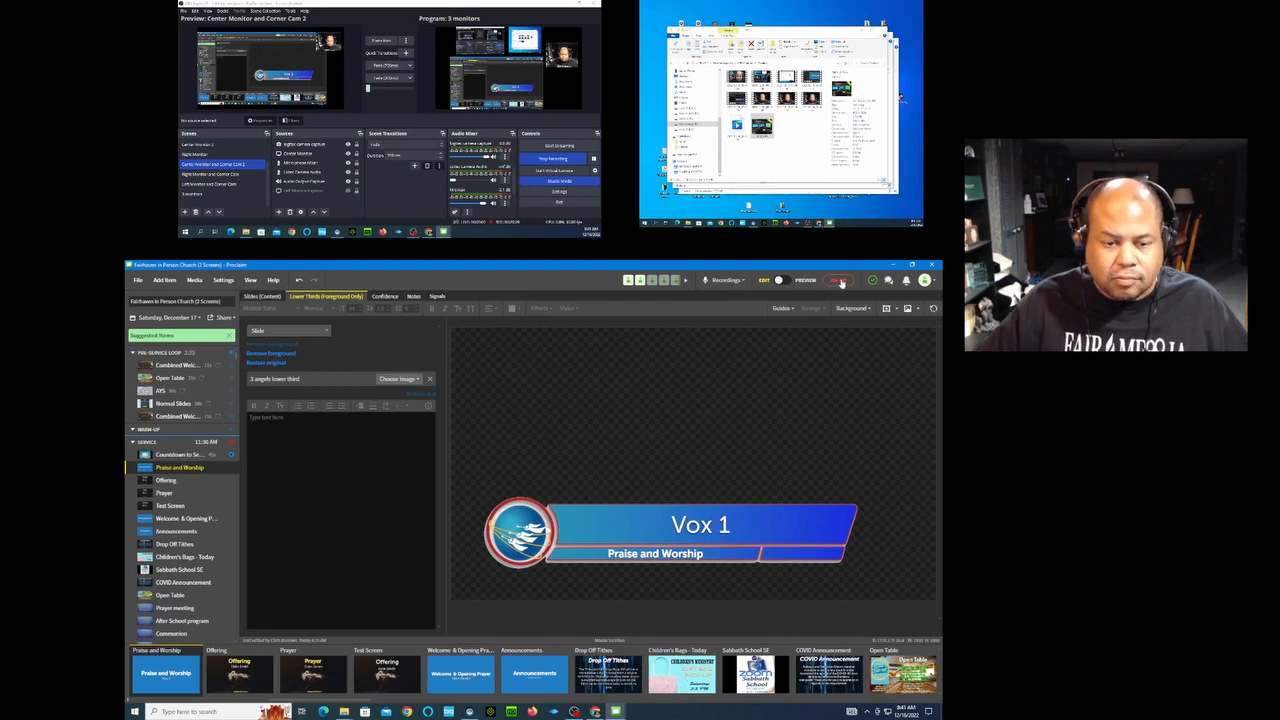
{"action": "left_click", "coordinate": [146, 468]}
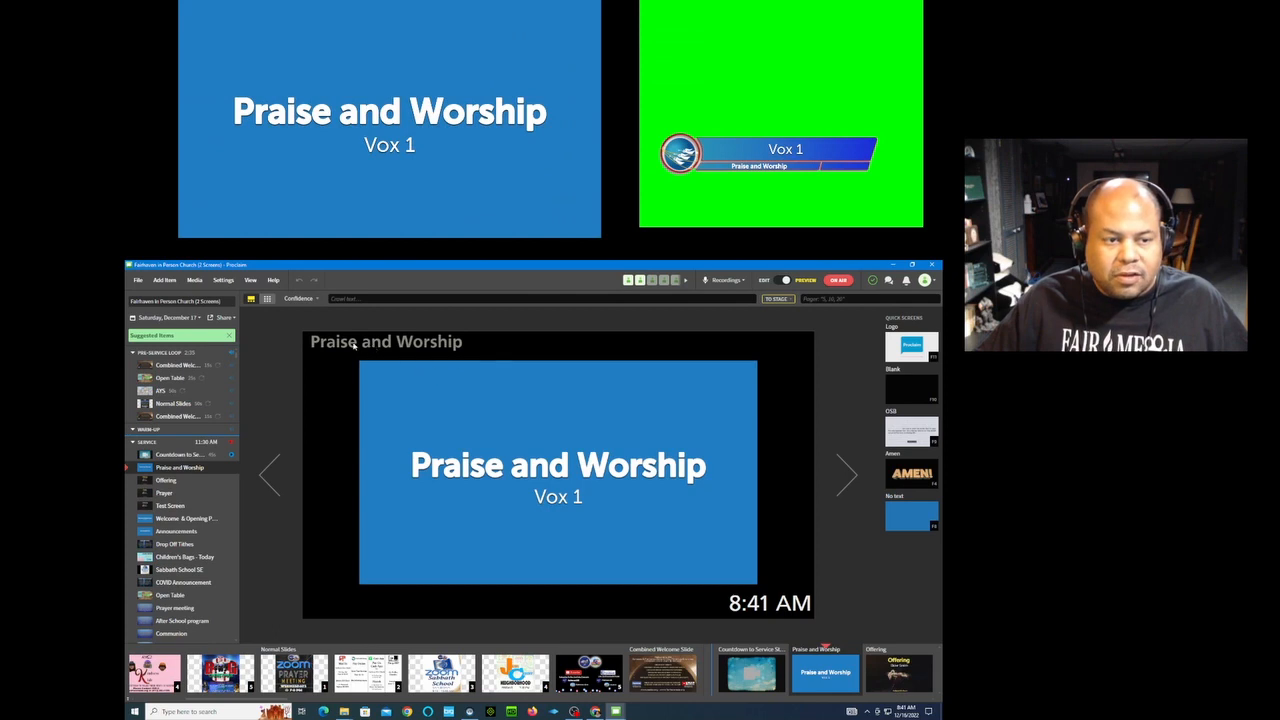
Compare the Slides and Lower Thirds views of the live Praise and Worship item, ending on the Confidence view
{"action": "left_click", "coordinate": [316, 299]}
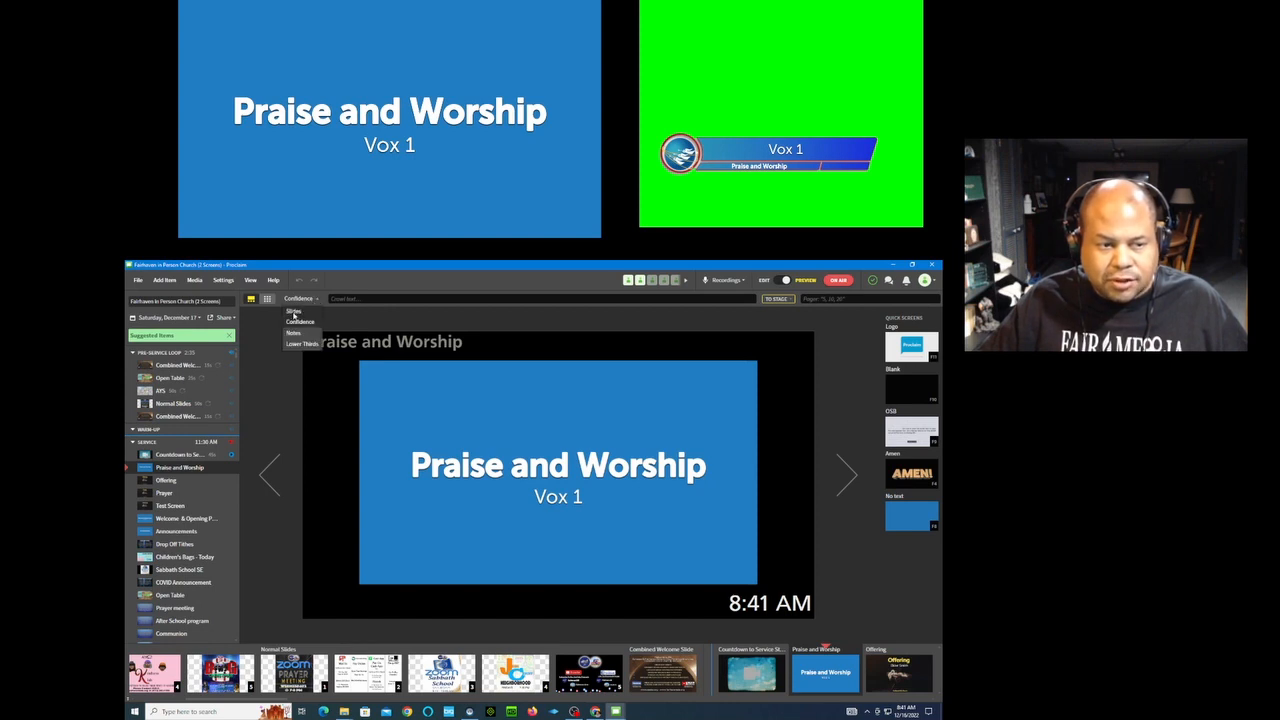
{"action": "left_click", "coordinate": [293, 312]}
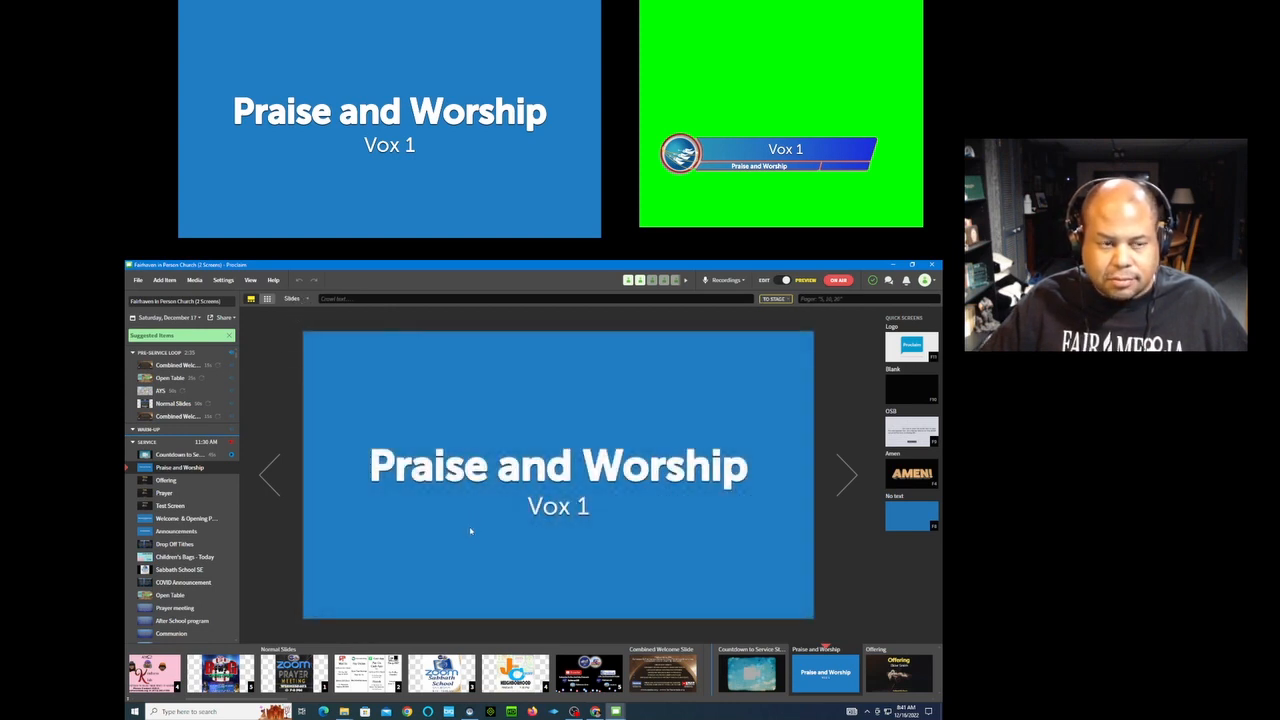
{"action": "left_click", "coordinate": [308, 300]}
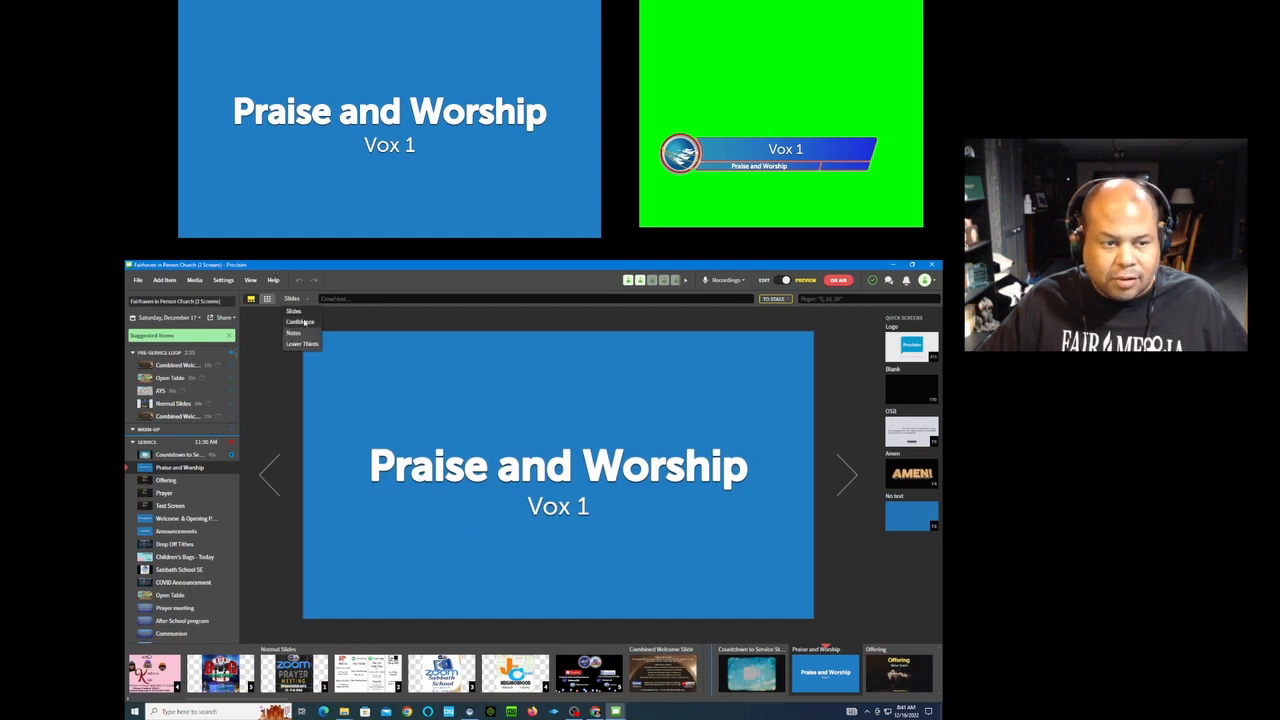
{"action": "left_click", "coordinate": [298, 346]}
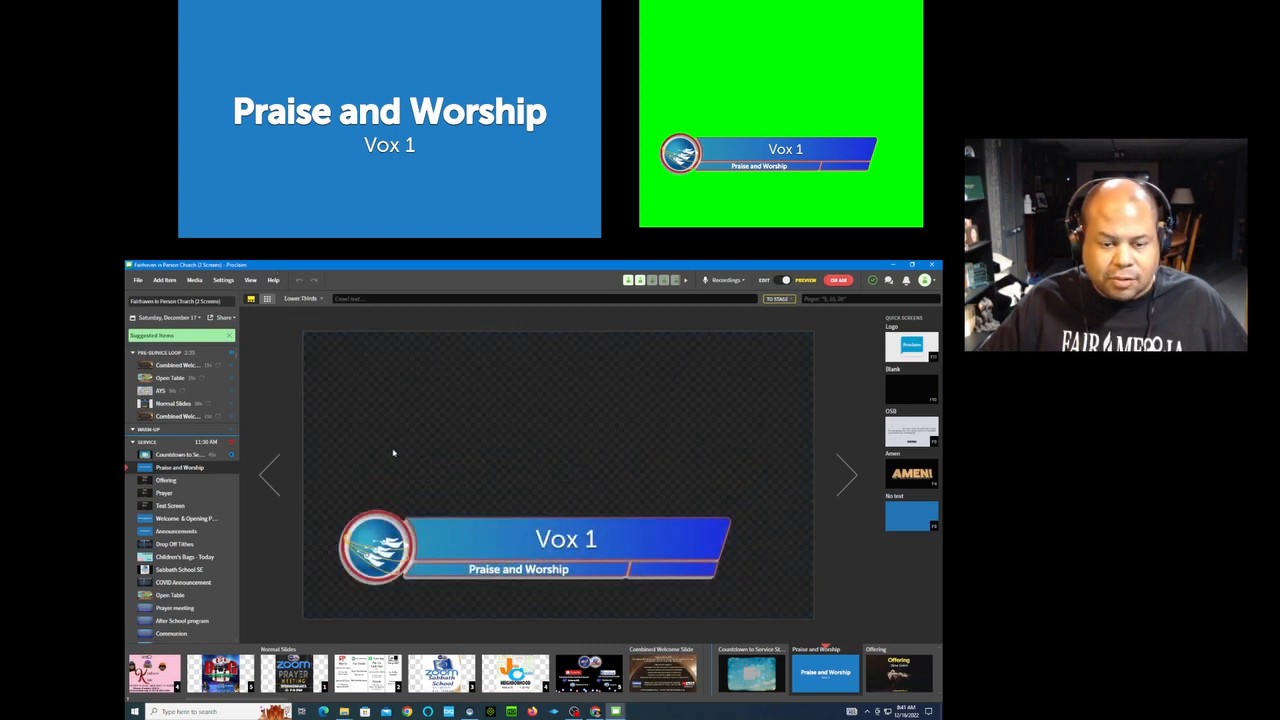
{"action": "left_click", "coordinate": [319, 300]}
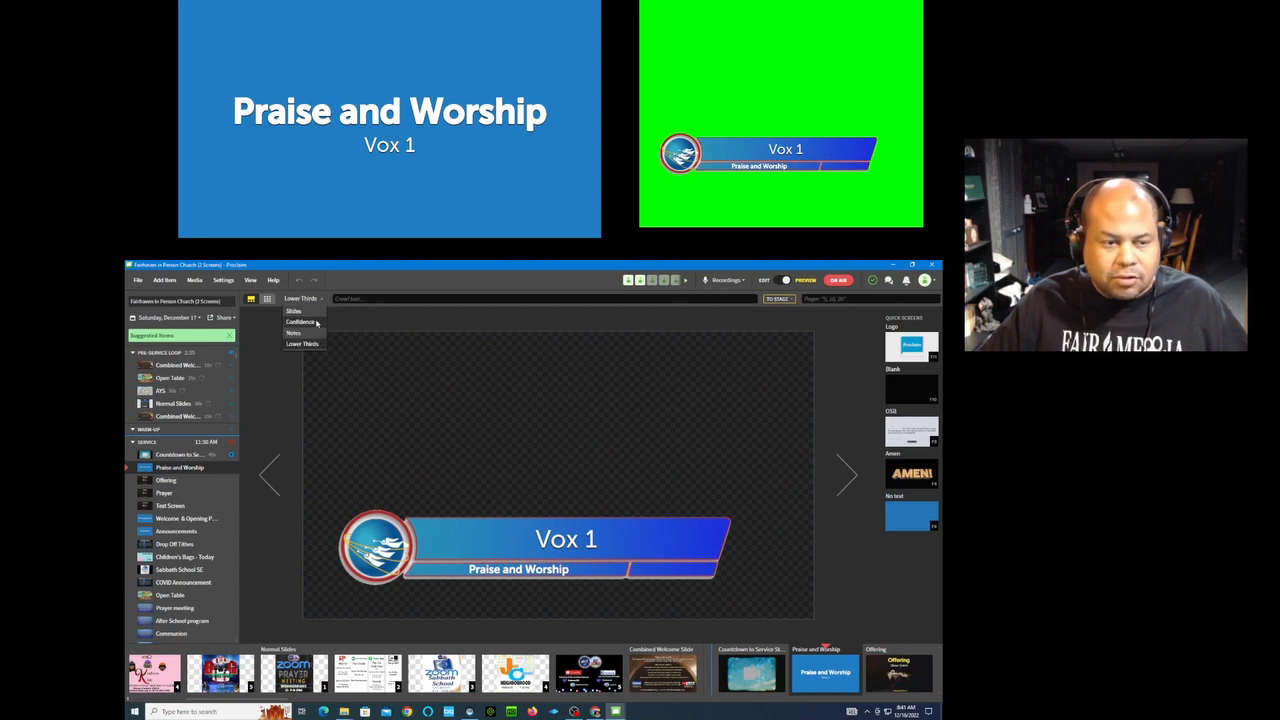
{"action": "left_click", "coordinate": [300, 322]}
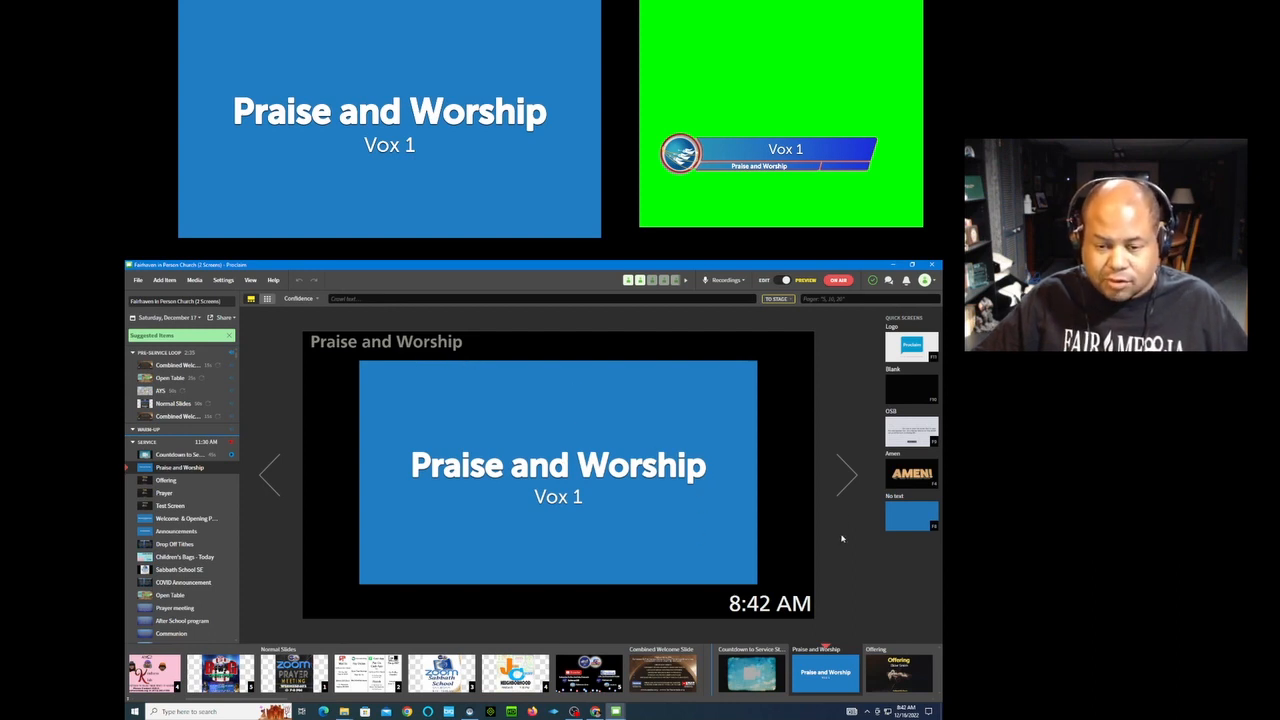
Advance the live presentation through the Offering item to the Prayer item
{"action": "left_click", "coordinate": [849, 480]}
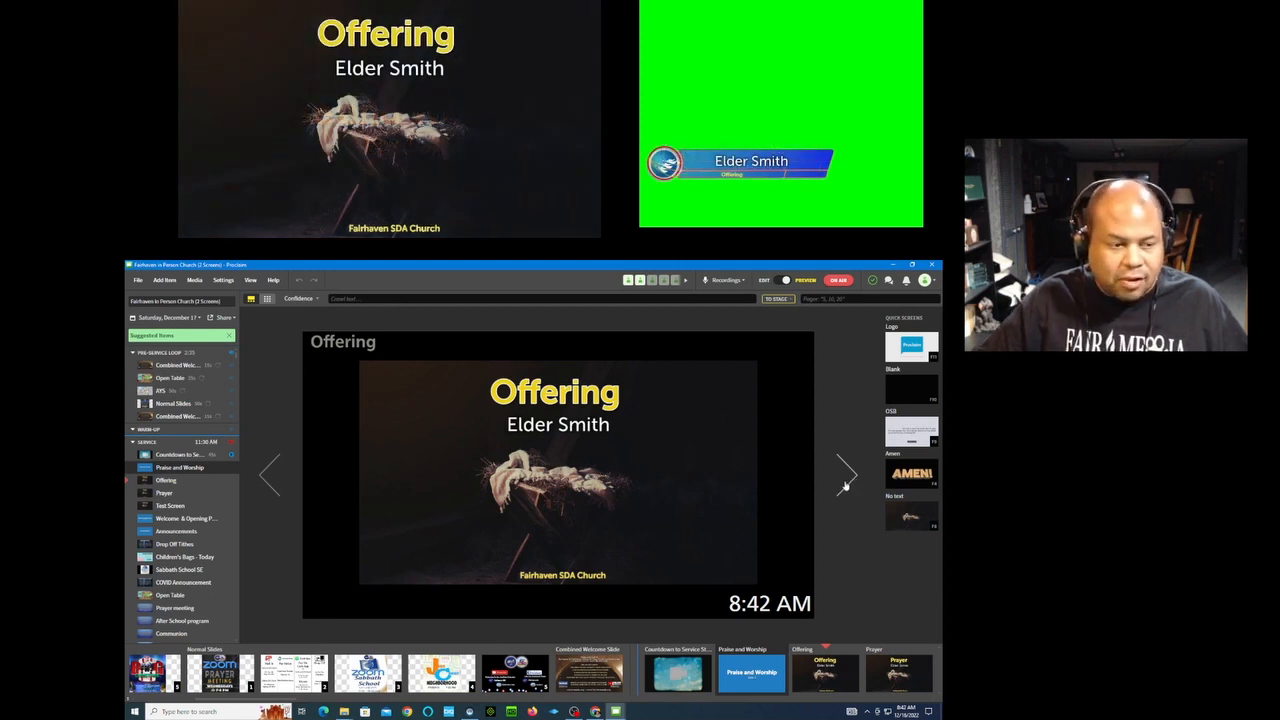
{"action": "left_click", "coordinate": [845, 484]}
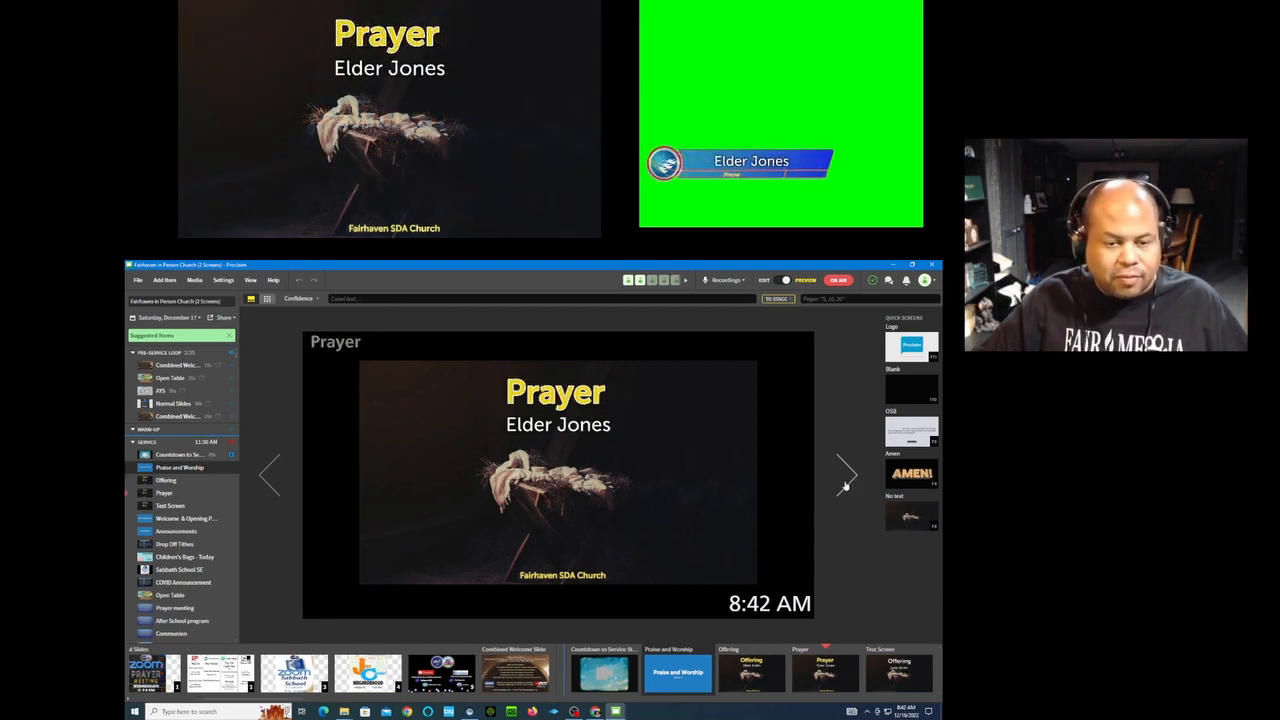